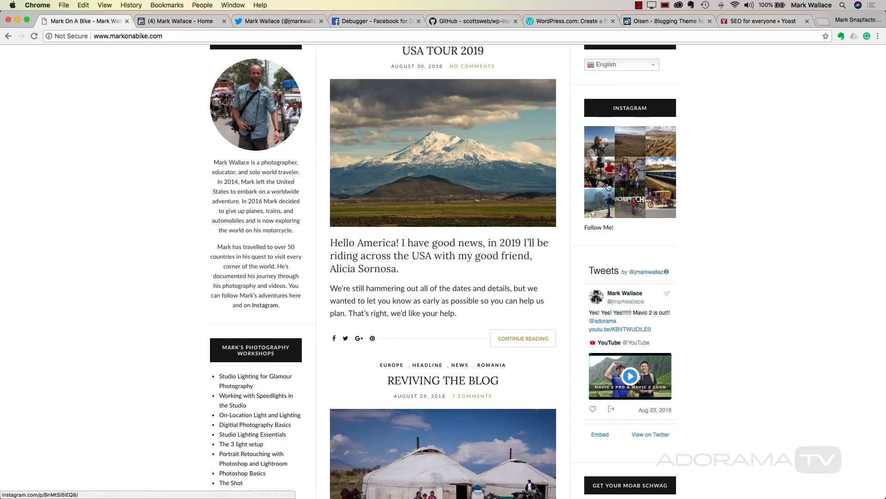
# Step: Check a photo link in the blog's Instagram widget and browse the embedded Tweets feed below it
pyautogui.click(627, 168)
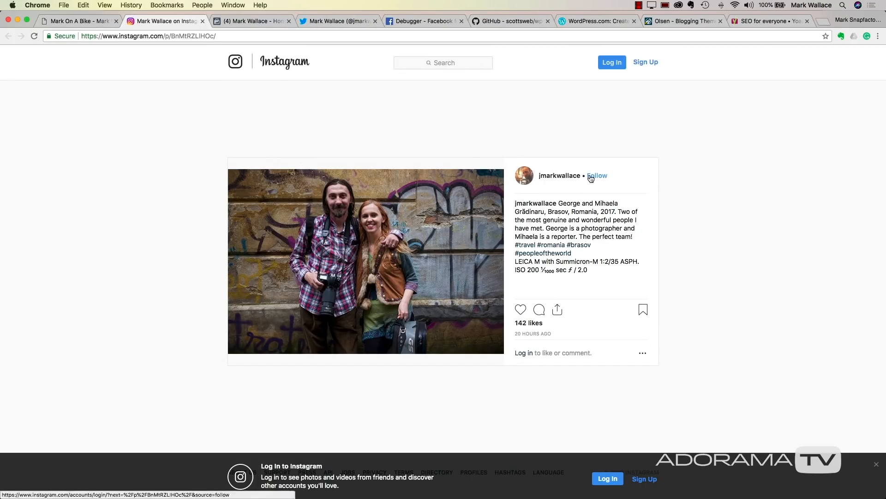
pyautogui.click(202, 21)
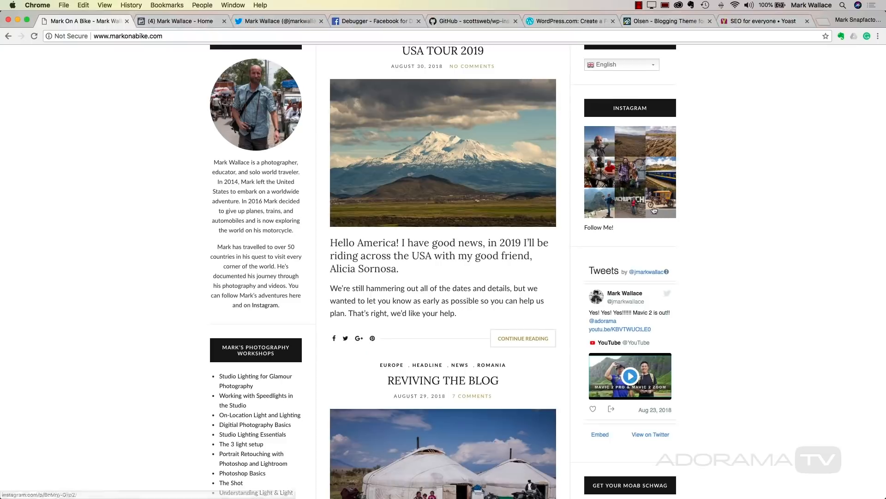
pyautogui.scroll(-5, 748, 237)
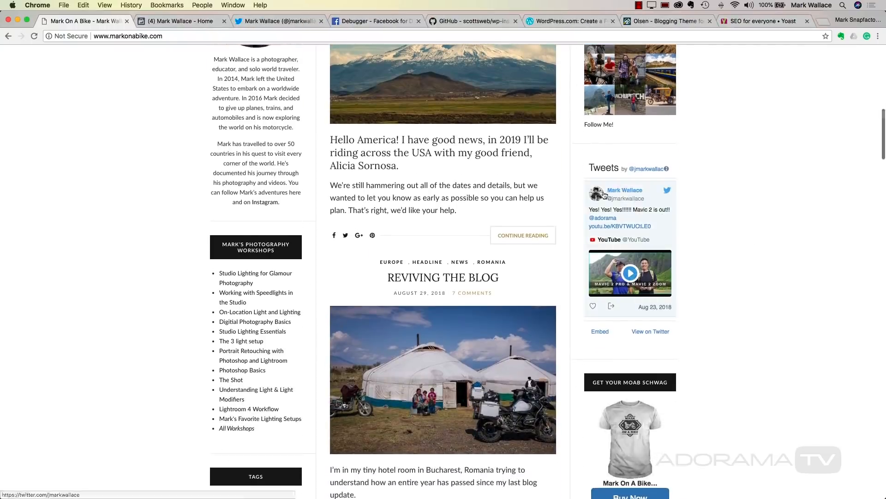
pyautogui.scroll(-3, 618, 240)
pyautogui.scroll(-10, 615, 248)
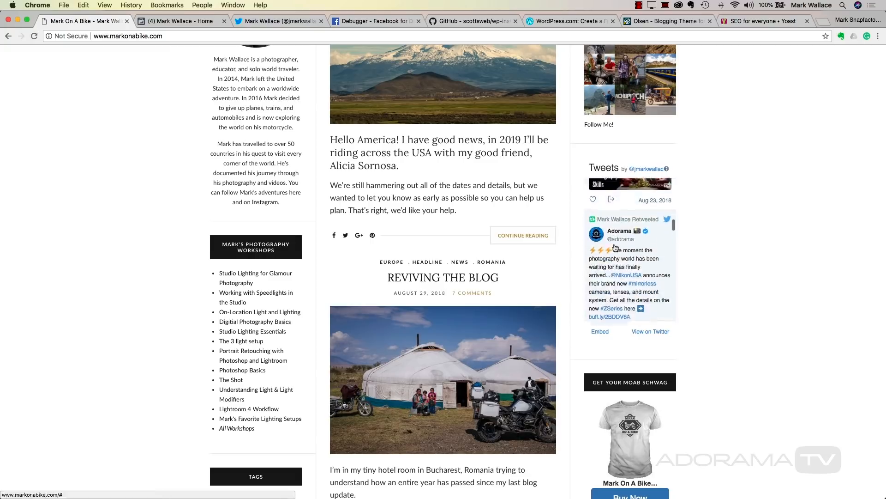
pyautogui.scroll(10, 615, 248)
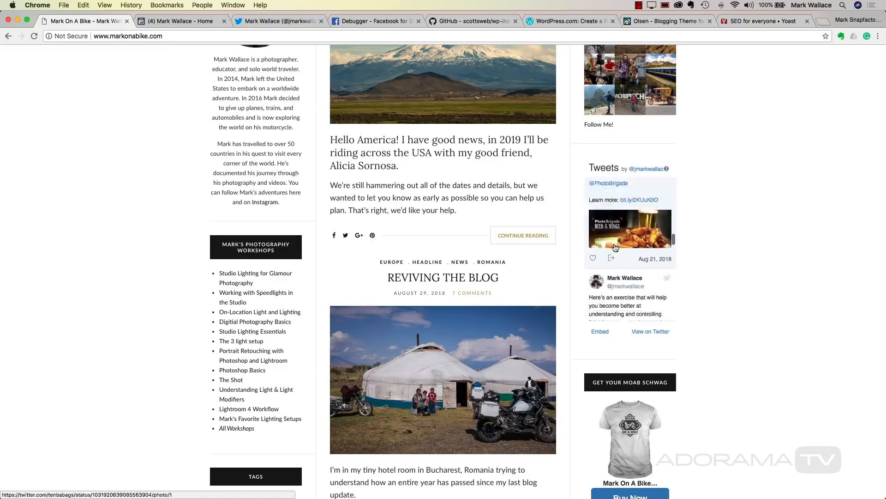
pyautogui.scroll(5, 615, 248)
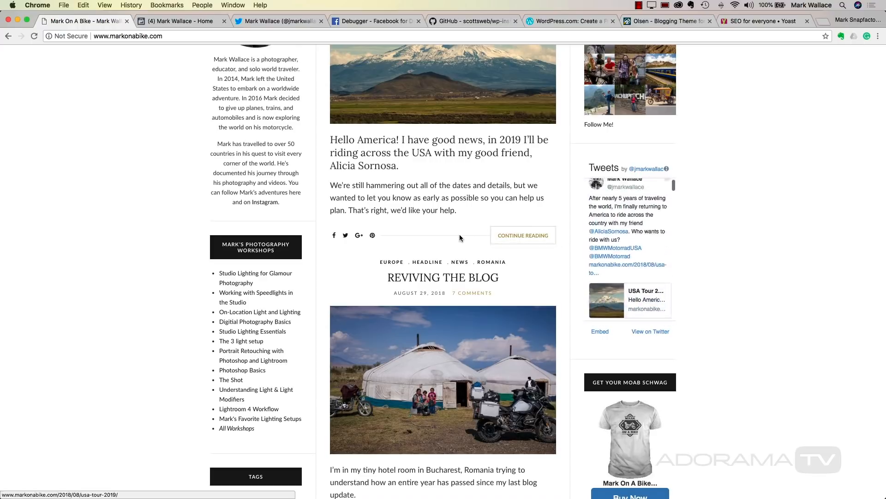
# Step: Open the blog post "Reviving the Blog" and read through to its Mongolia accommodation photos
pyautogui.click(434, 276)
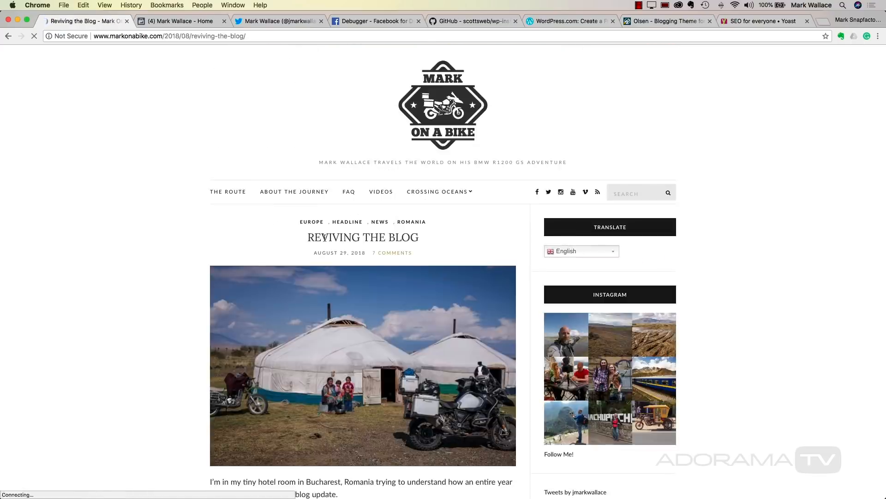
pyautogui.scroll(-6, 106, 222)
pyautogui.scroll(-15, 109, 224)
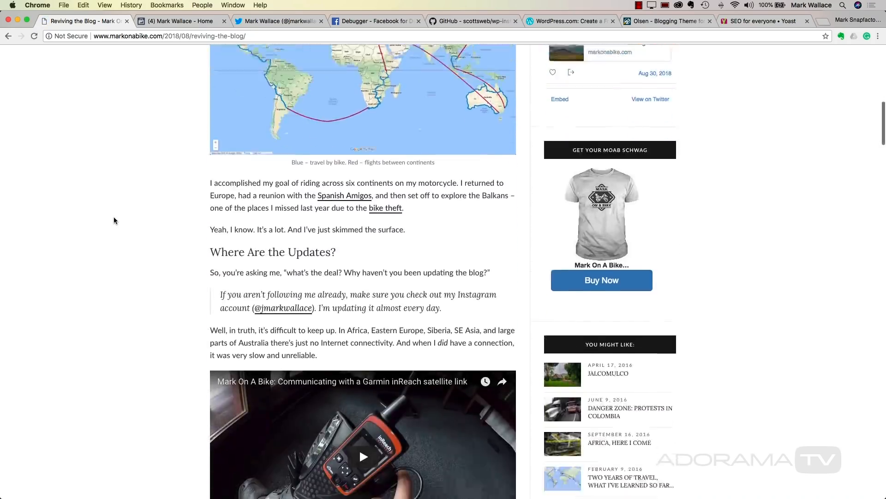
pyautogui.scroll(-2, 70, 170)
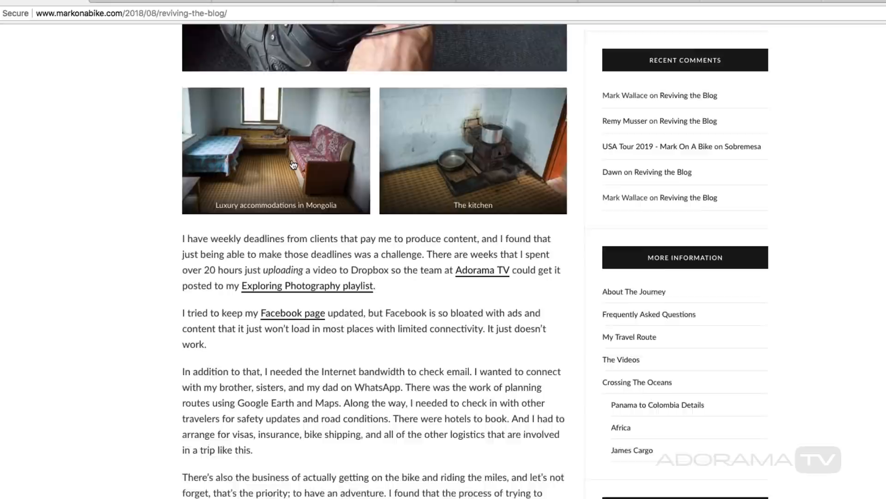
# Step: View the "Luxury accommodations in Mongolia" photo enlarged, advance to the following photo, and close the gallery
pyautogui.click(293, 163)
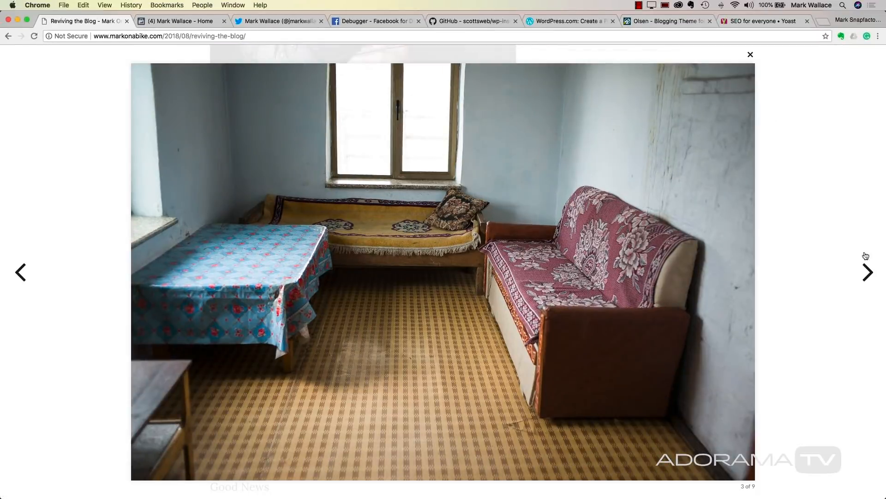
pyautogui.click(867, 272)
pyautogui.click(809, 167)
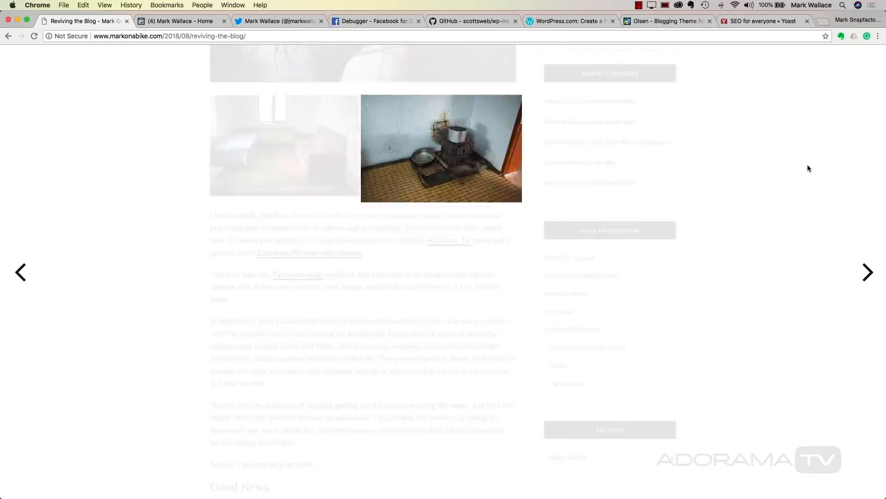
# Step: Read the rest of the "Reviving the Blog" post through to the Phnom Penh section and its photos
pyautogui.scroll(-15, 311, 256)
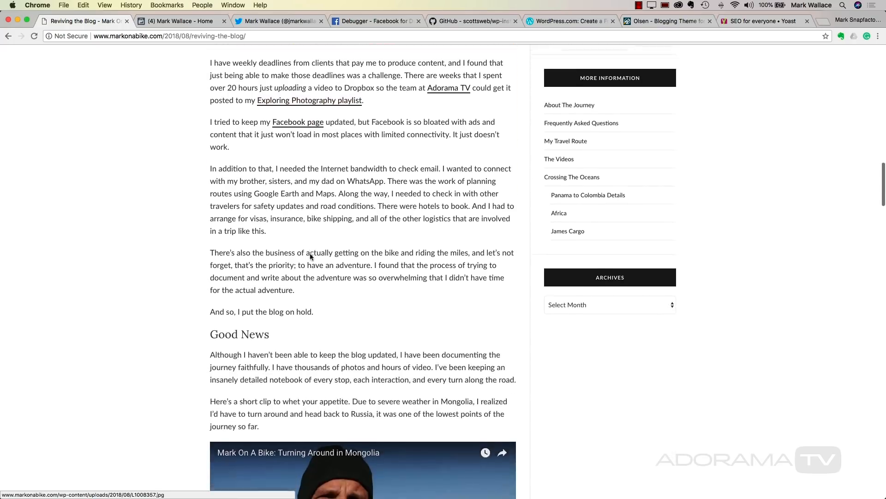
pyautogui.scroll(-20, 310, 253)
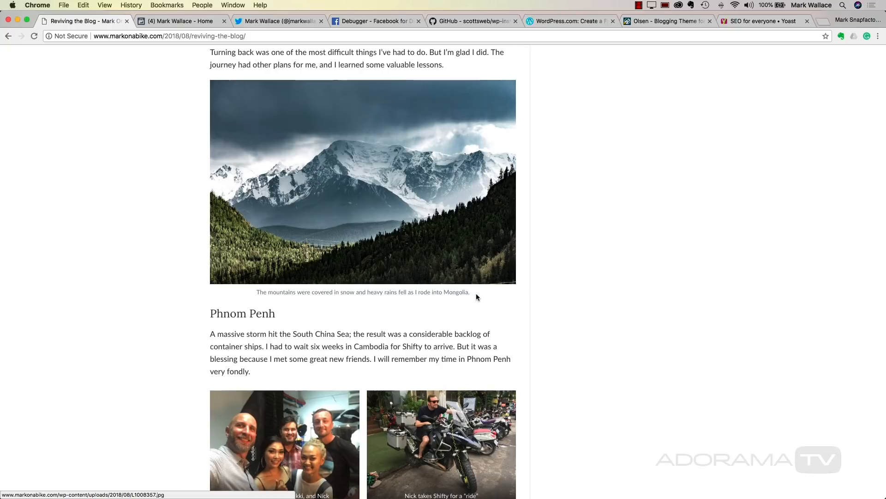
pyautogui.scroll(-3, 471, 302)
pyautogui.scroll(2, 471, 302)
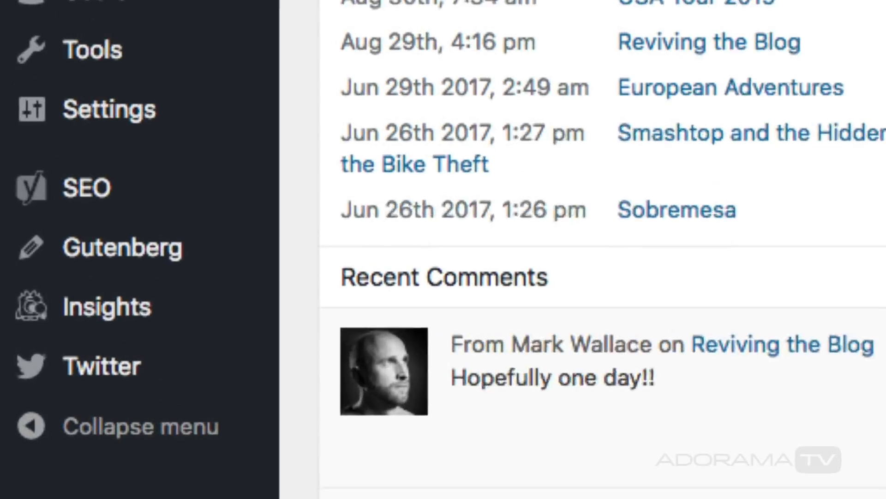
# Step: Open the blog's installed plugins in the WordPress admin and show only the active ones
pyautogui.moveTo(175, 266)
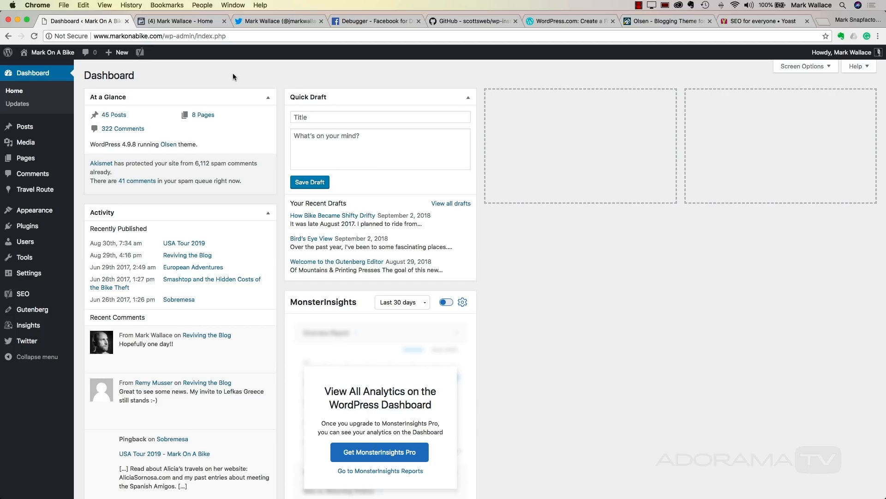
pyautogui.moveTo(29, 229)
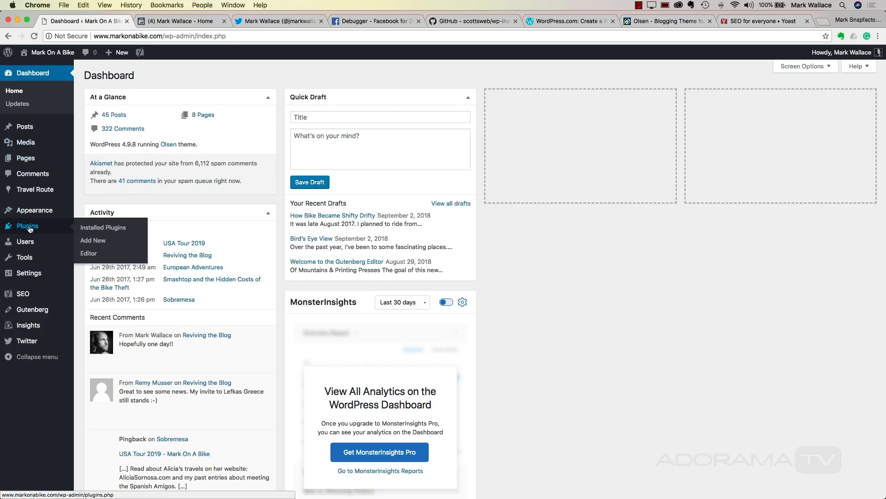
pyautogui.click(124, 228)
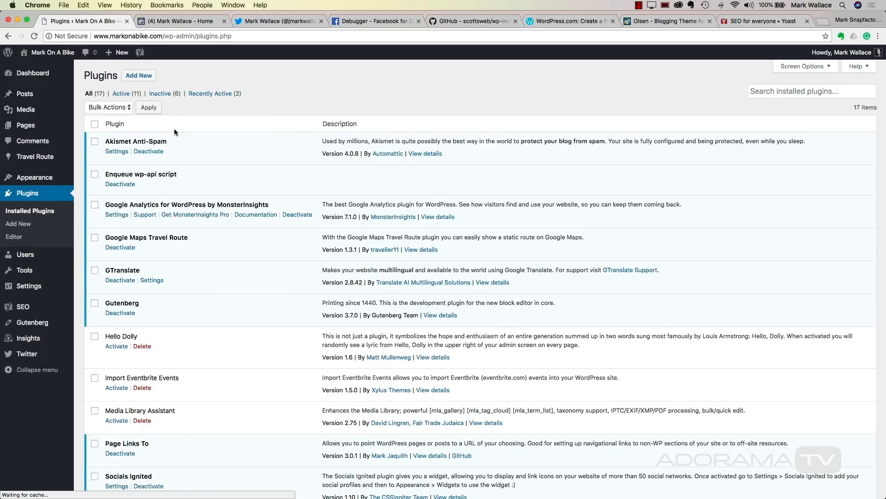
pyautogui.click(127, 95)
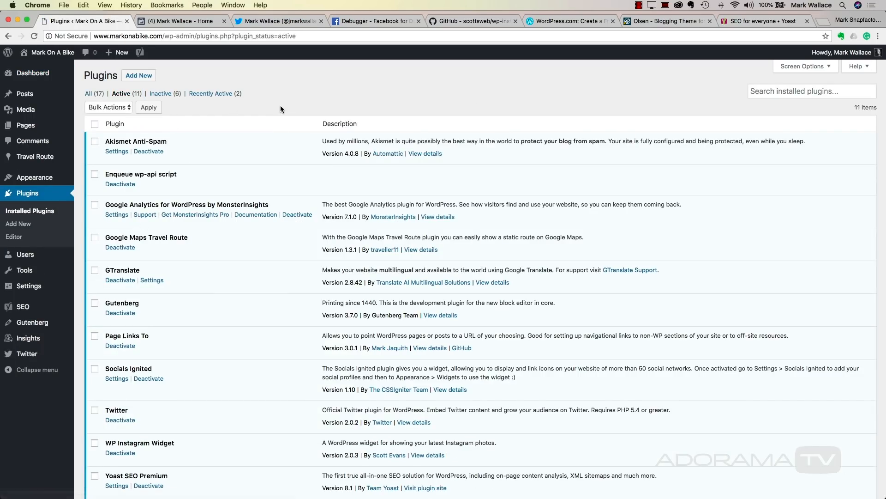
pyautogui.scroll(-3, 298, 328)
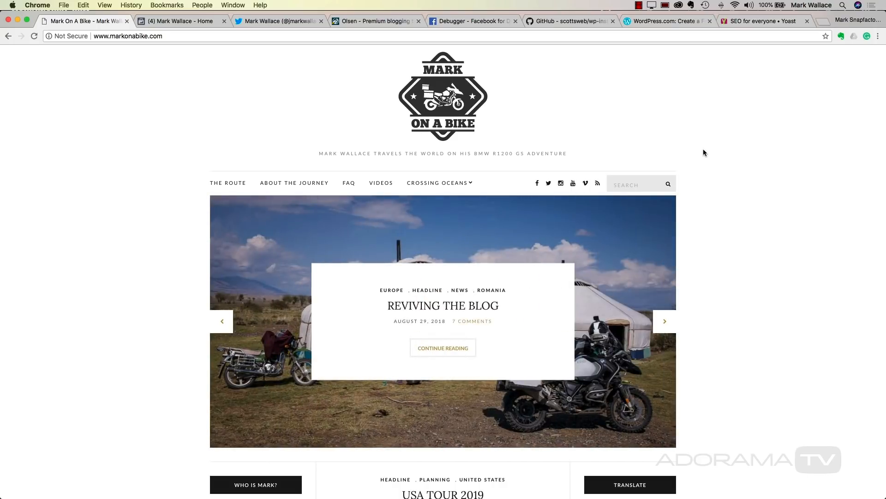
# Step: Examine the blog home page's layout, including the headline slider, post thumbnails, and side columns
pyautogui.scroll(-4, 704, 152)
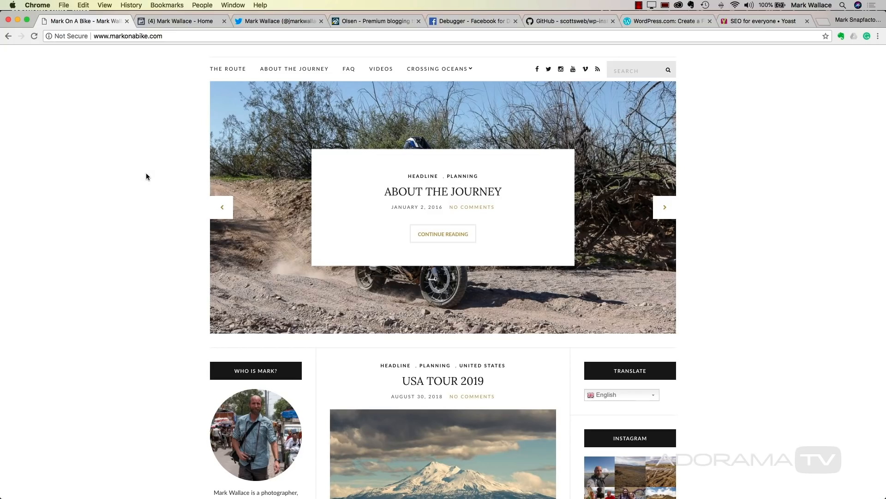
pyautogui.scroll(-6, 147, 174)
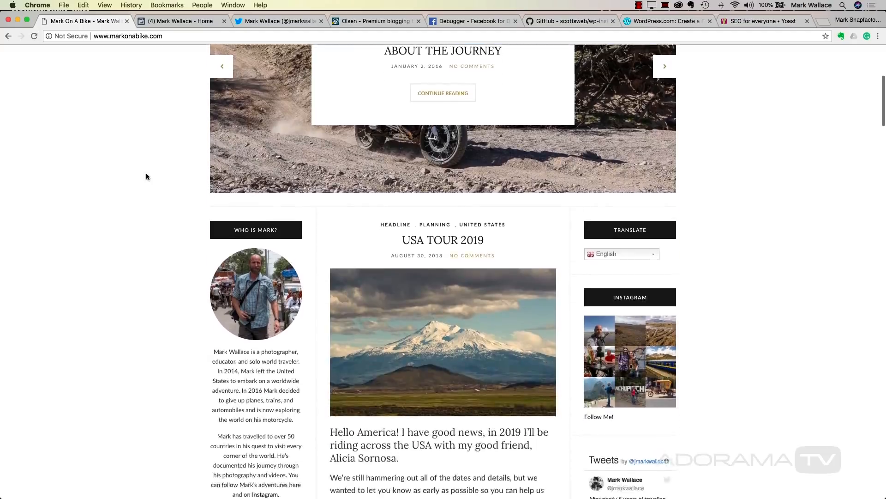
pyautogui.scroll(-2, 146, 174)
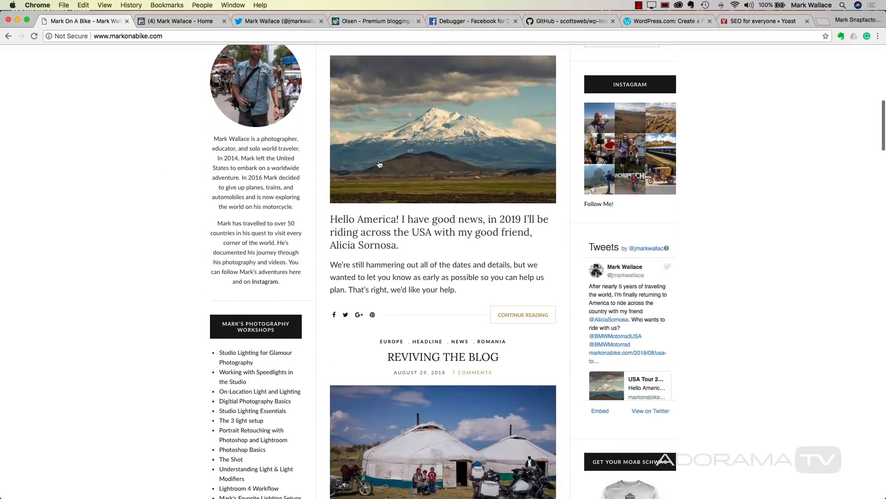
pyautogui.scroll(-5, 390, 240)
pyautogui.scroll(6, 415, 259)
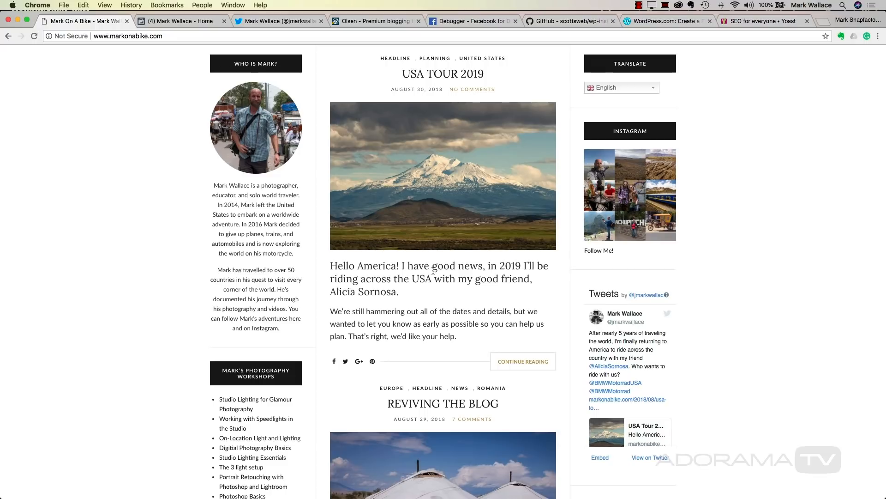
pyautogui.scroll(7, 433, 270)
pyautogui.scroll(2, 186, 156)
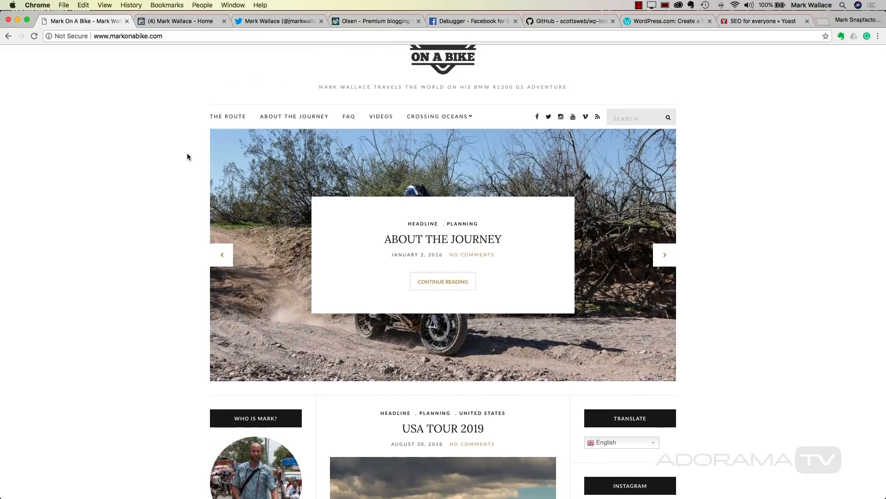
pyautogui.scroll(-5, 187, 156)
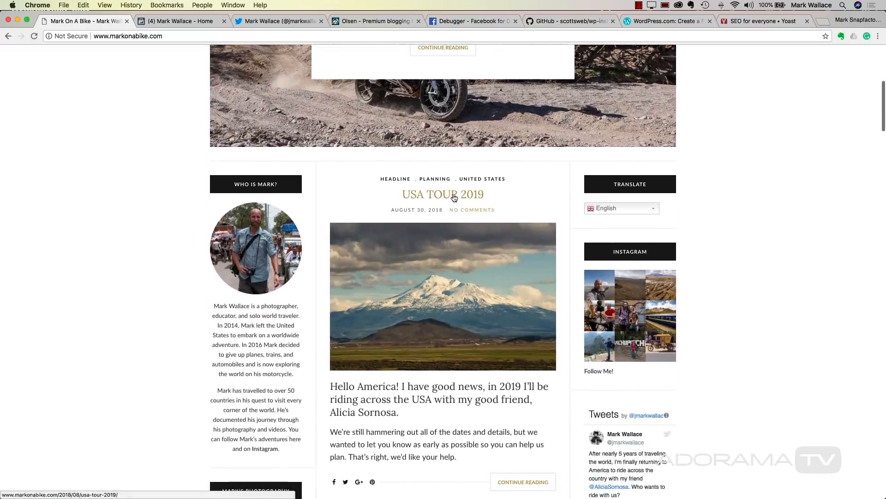
pyautogui.scroll(-5, 454, 197)
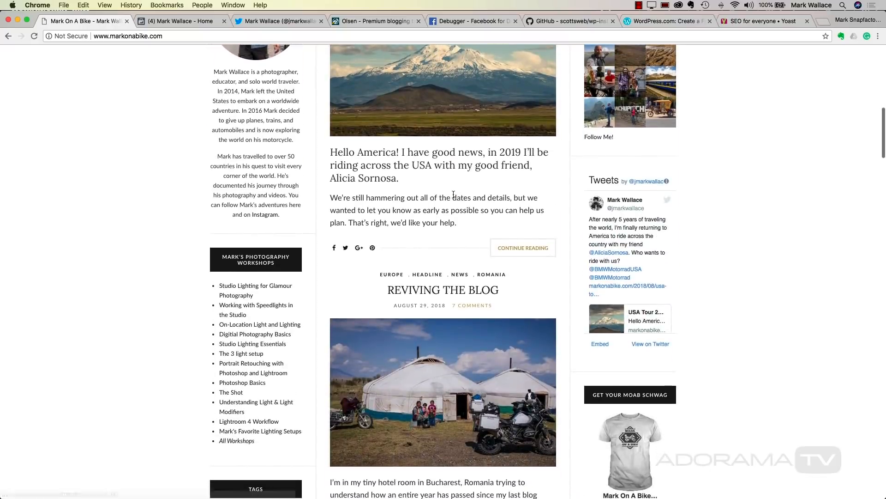
pyautogui.scroll(13, 454, 194)
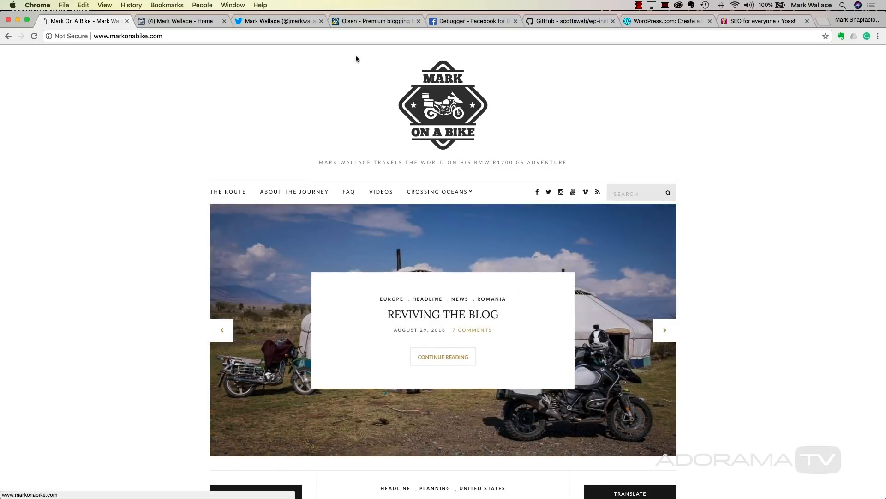
# Step: Look up the recommended image sizes in the Olsen theme documentation
pyautogui.click(372, 22)
pyautogui.scroll(1, 179, 148)
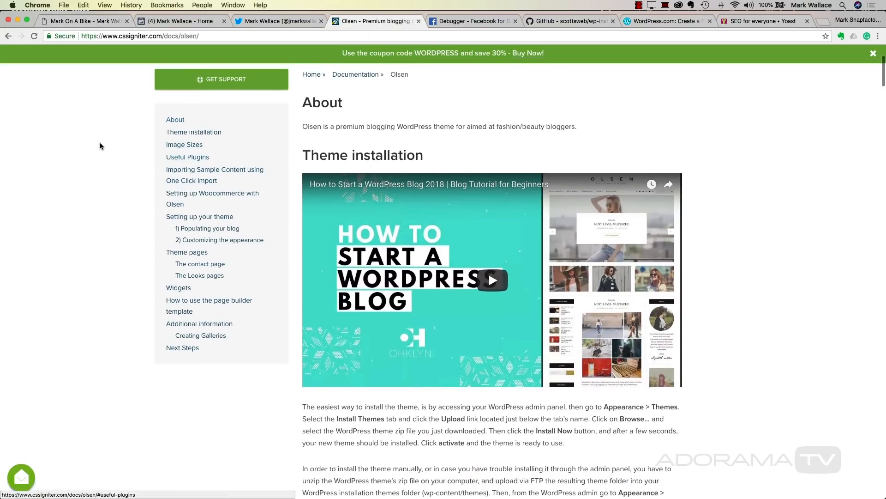
pyautogui.click(194, 145)
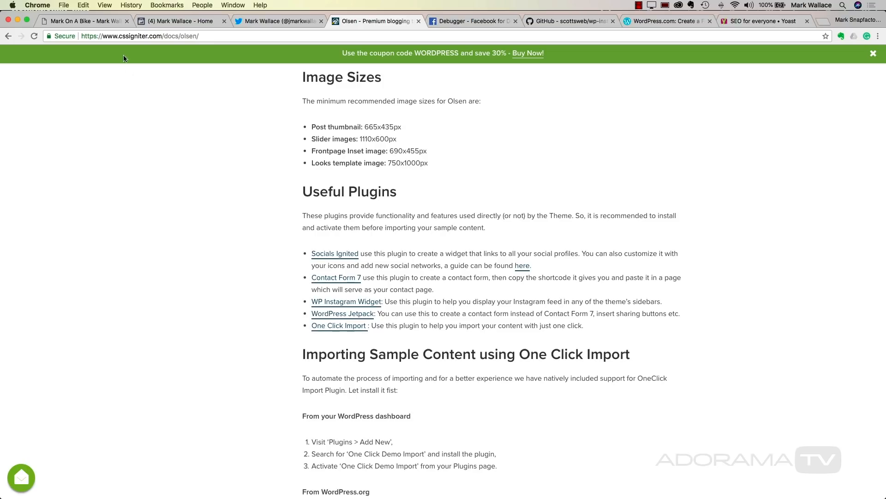
# Step: Return to the blog home page and examine the image of the "USA Tour 2019" post
pyautogui.click(101, 24)
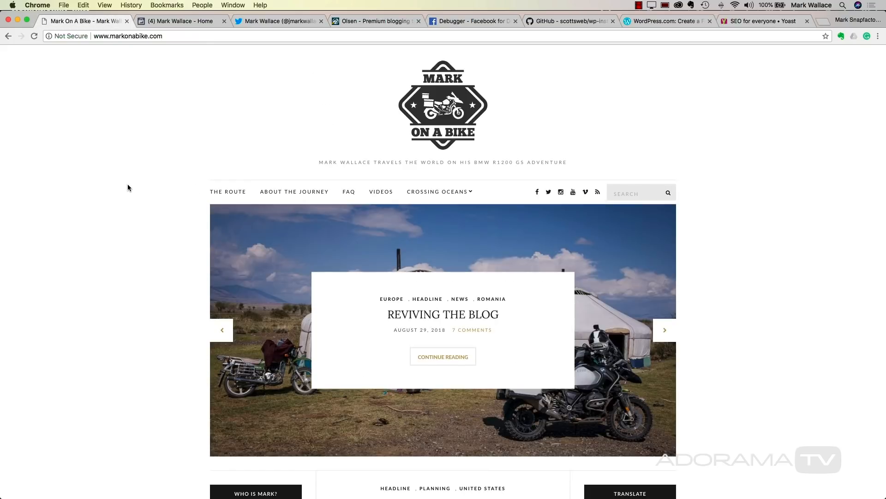
pyautogui.scroll(-8, 128, 187)
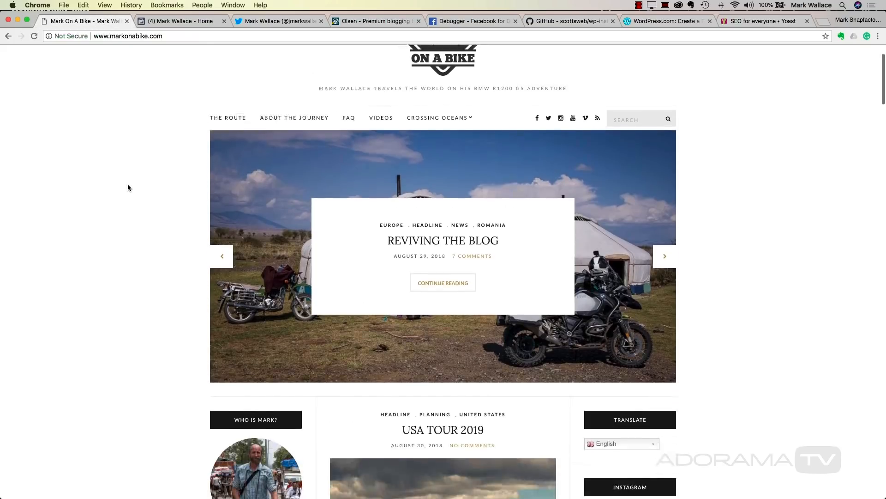
pyautogui.scroll(-2, 128, 187)
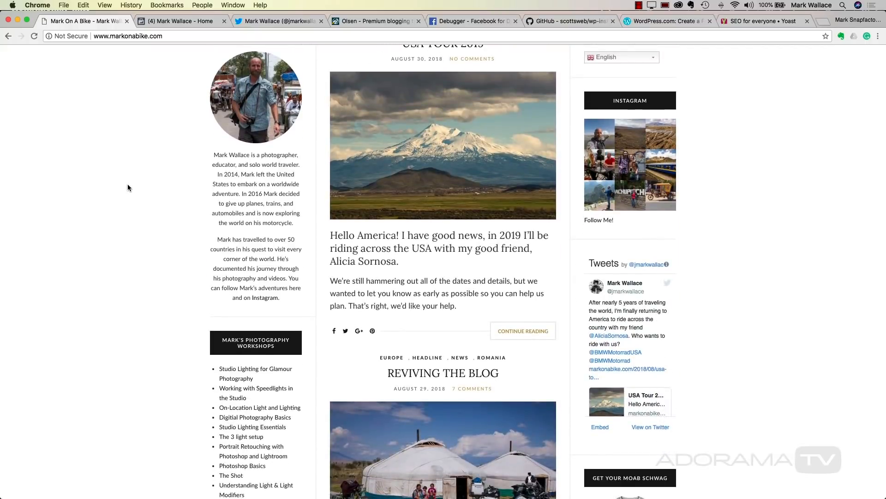
pyautogui.scroll(1, 127, 186)
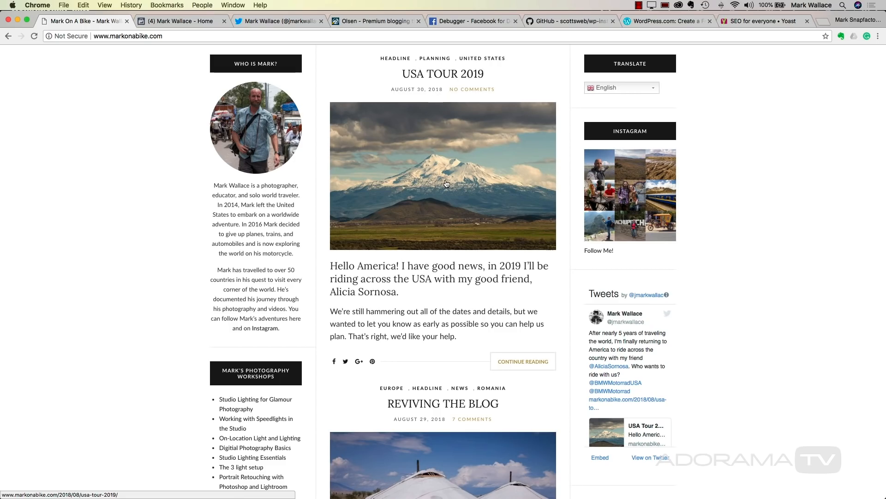
pyautogui.click(167, 23)
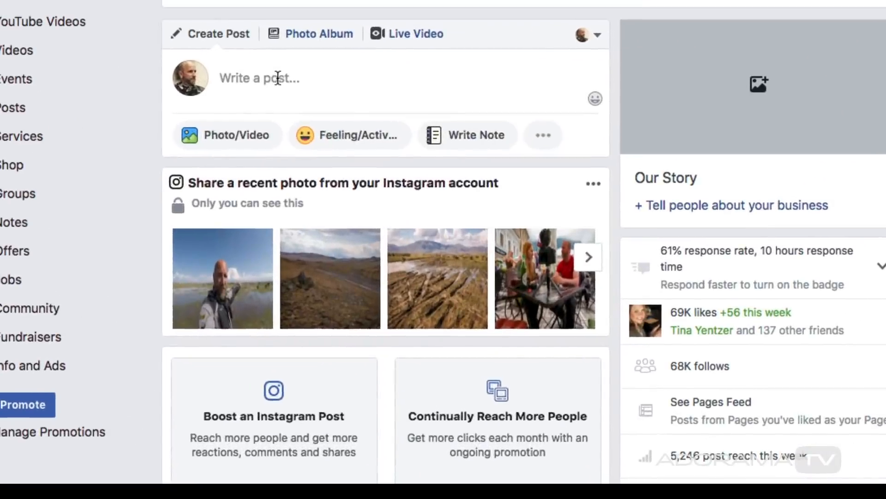
pyautogui.click(335, 259)
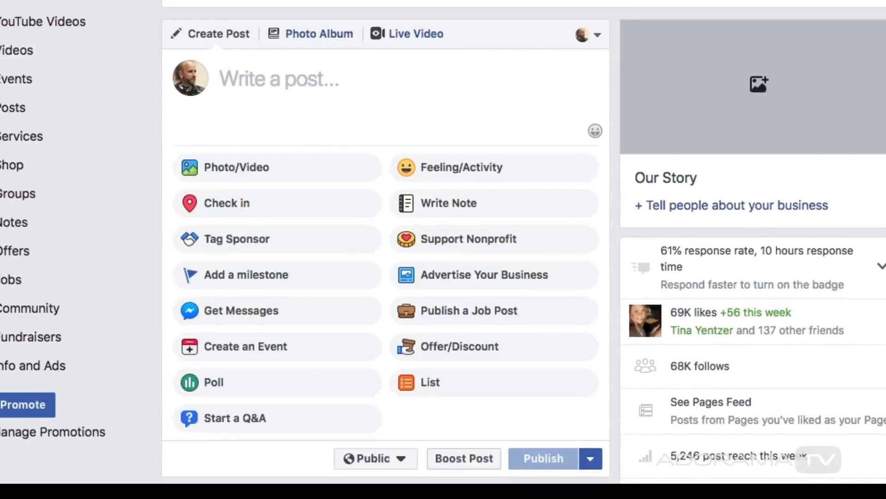
pyautogui.write('http://www.markonabike.com/2018/08/usa-tour-2019/')
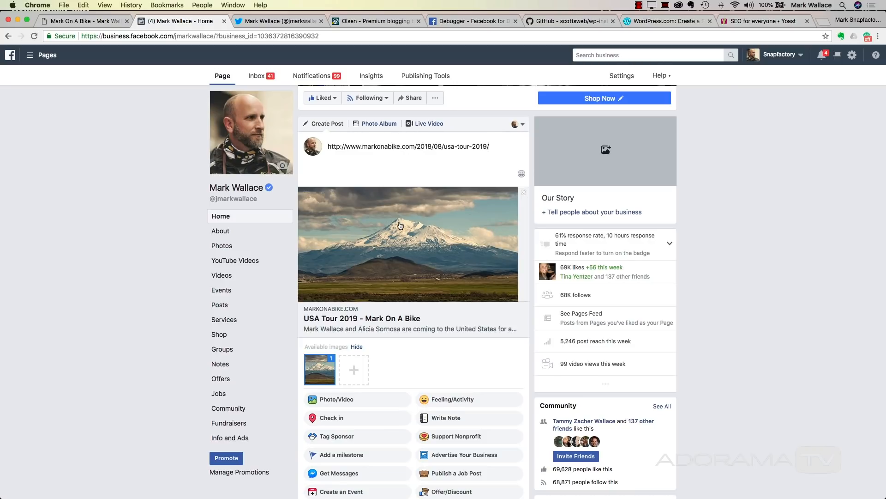
# Step: Examine the shared blog posts' link cards on the Twitter profile, and the post images and headline slider on the blog home page
pyautogui.click(283, 22)
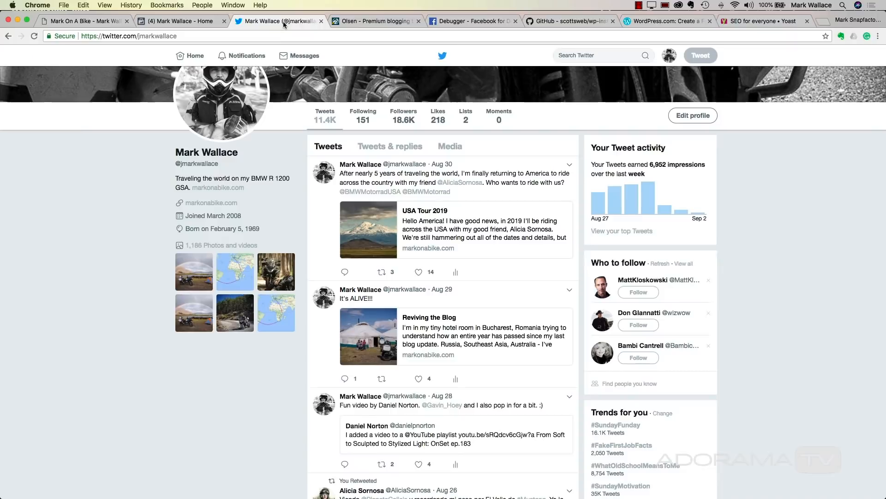
pyautogui.scroll(-1, 333, 231)
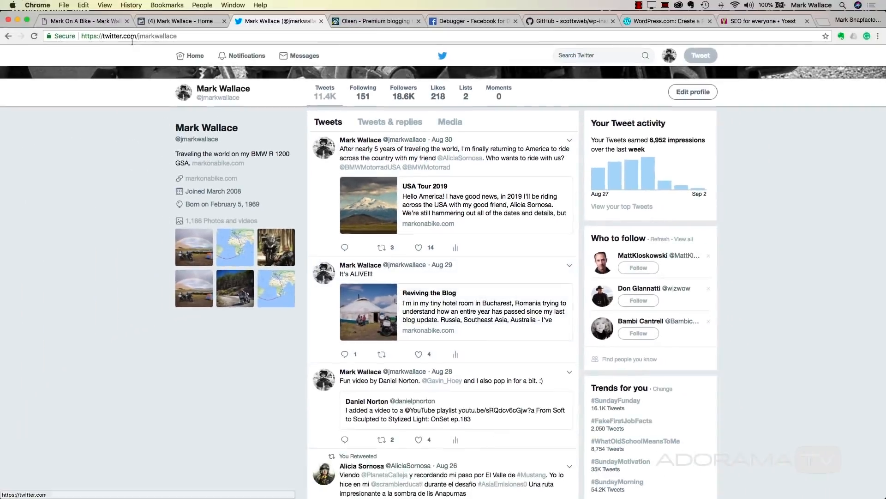
pyautogui.click(87, 20)
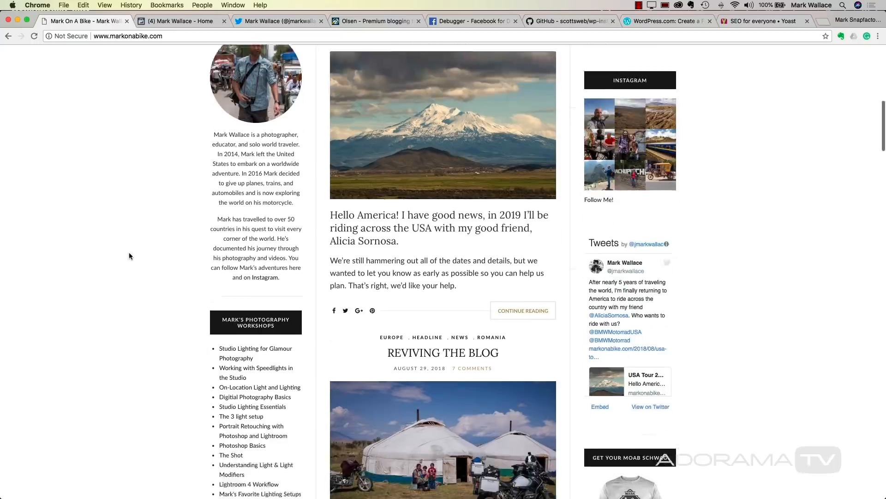
pyautogui.scroll(-2, 129, 252)
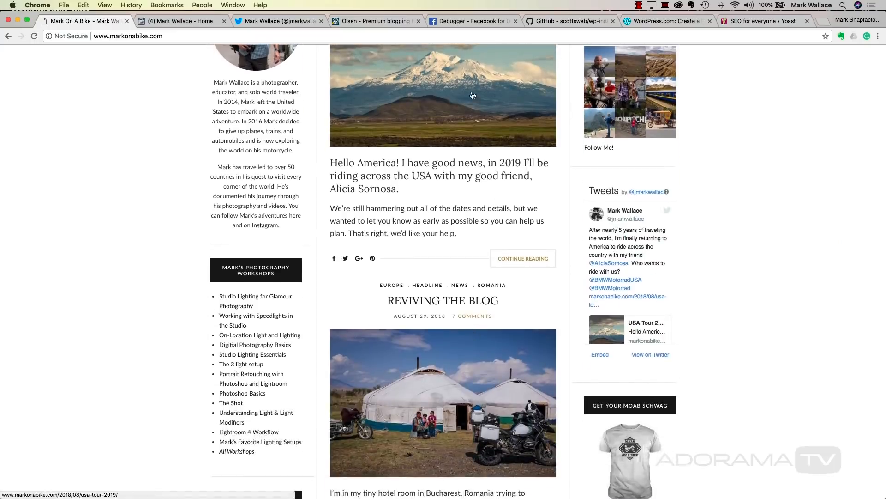
pyautogui.scroll(2, 472, 95)
pyautogui.scroll(10, 471, 96)
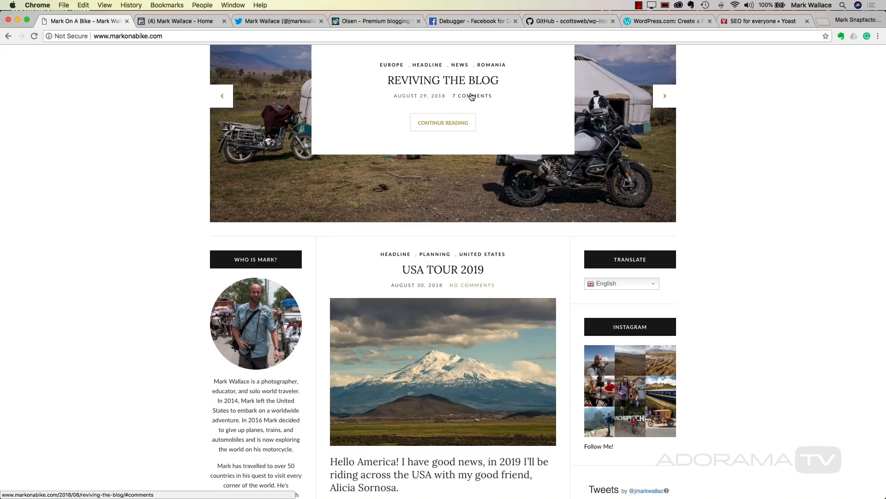
pyautogui.scroll(9, 158, 184)
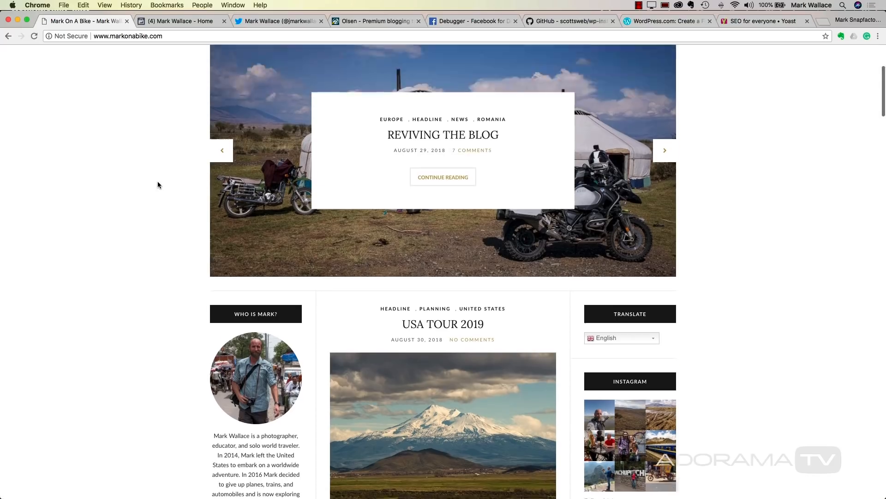
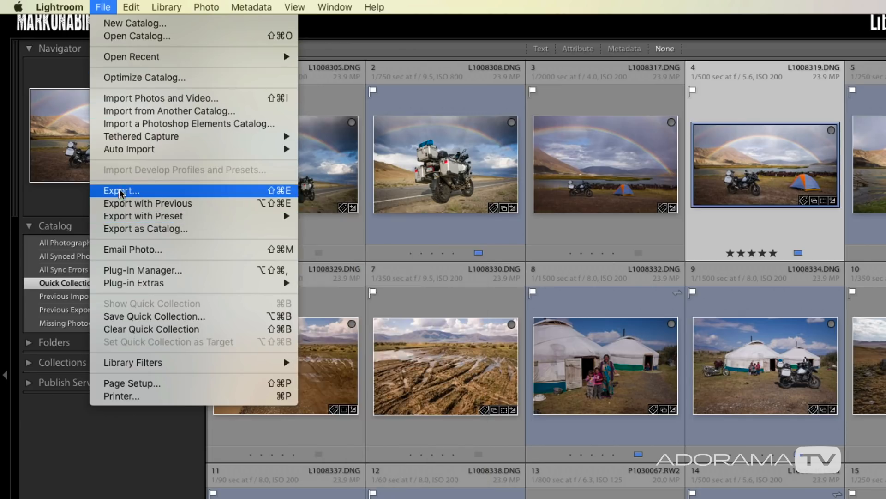
# Step: In Lightroom, open the export settings for the selected rainbow photo and load the Burn Full-Sized JPEGs preset from Lightroom Presets
pyautogui.click(113, 192)
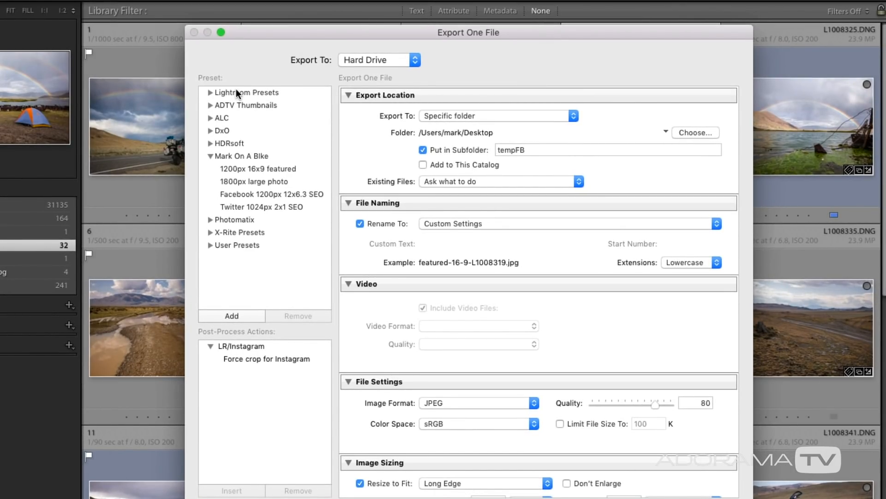
pyautogui.click(222, 92)
pyautogui.click(210, 92)
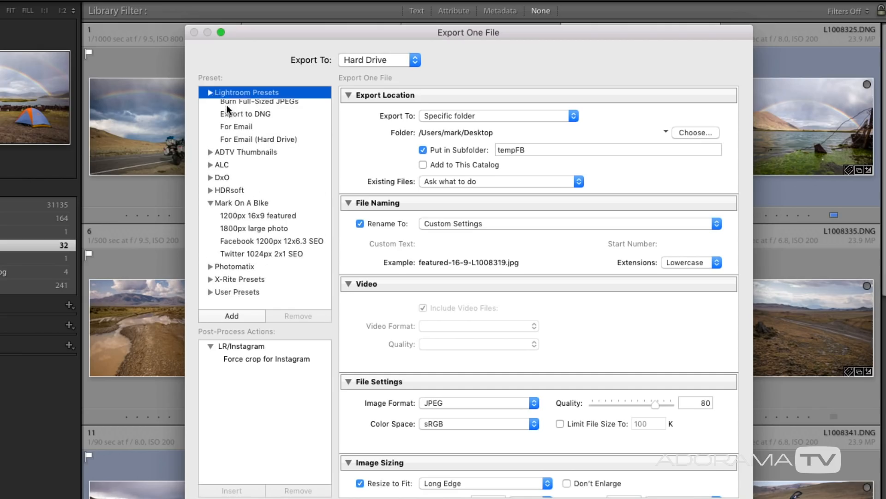
pyautogui.click(236, 105)
pyautogui.click(211, 92)
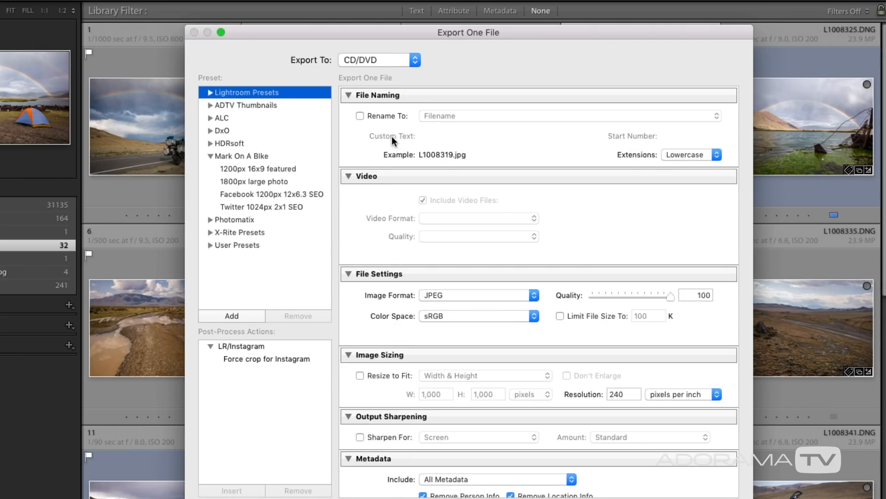
pyautogui.scroll(2, 401, 146)
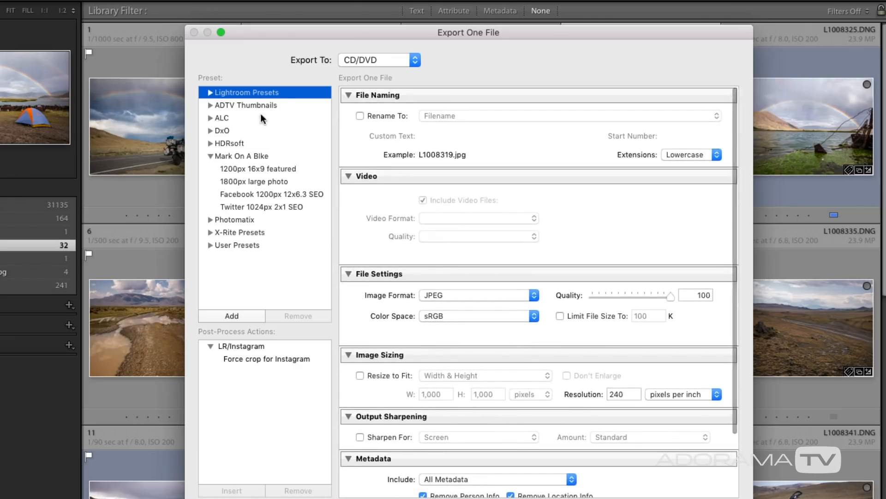
# Step: Set the export destination to Hard Drive and keep the export location as a specific folder
pyautogui.click(381, 59)
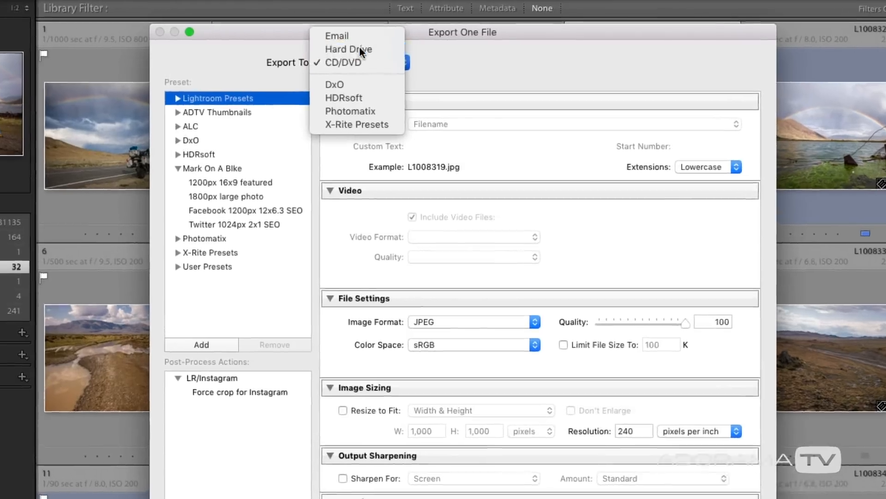
pyautogui.click(369, 49)
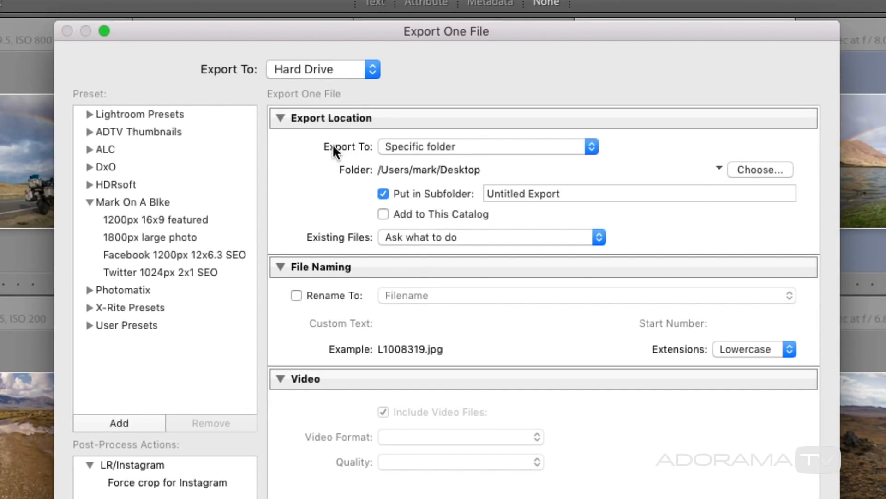
pyautogui.click(434, 150)
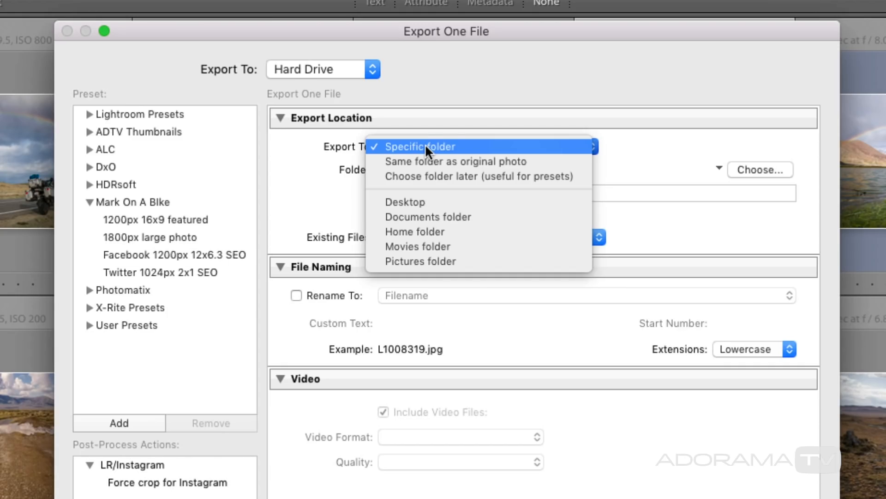
pyautogui.click(425, 147)
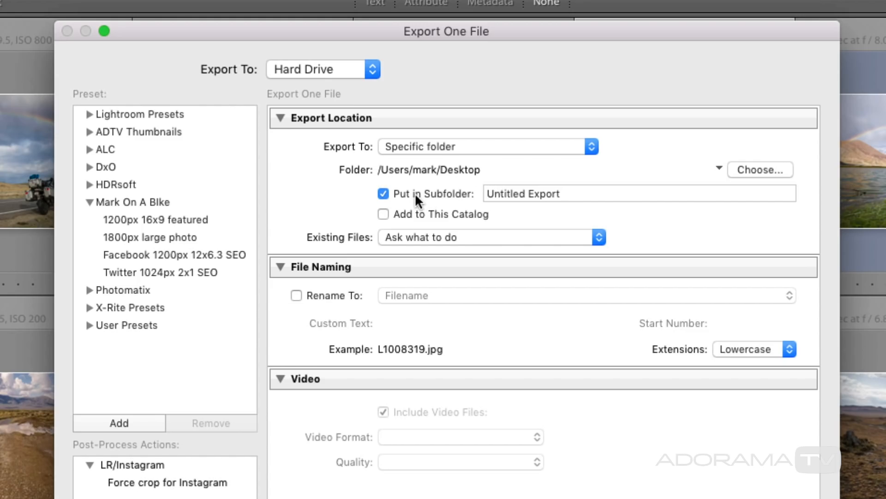
# Step: Name the export subfolder tempFB
pyautogui.click(519, 194)
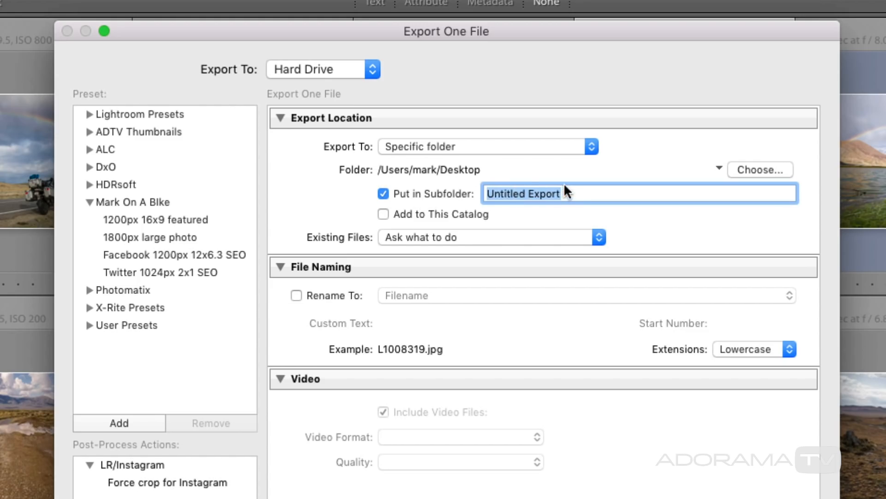
pyautogui.write('temp')
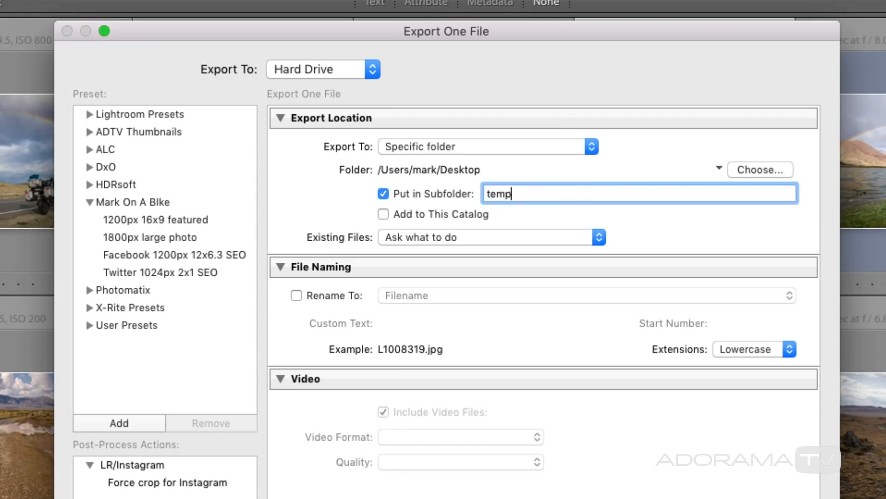
pyautogui.write('FB')
pyautogui.click(498, 216)
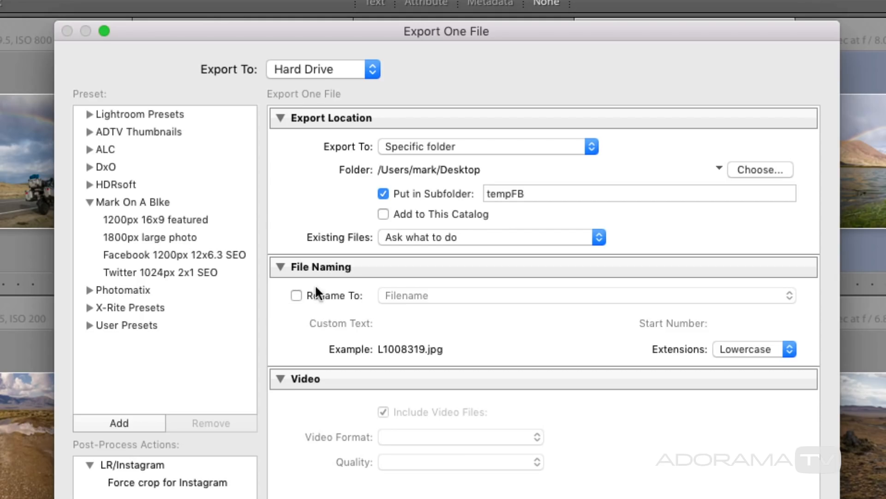
# Step: Enable renaming of exported files and edit the filename template to place featured-16-9-1200px before the original filename
pyautogui.click(296, 296)
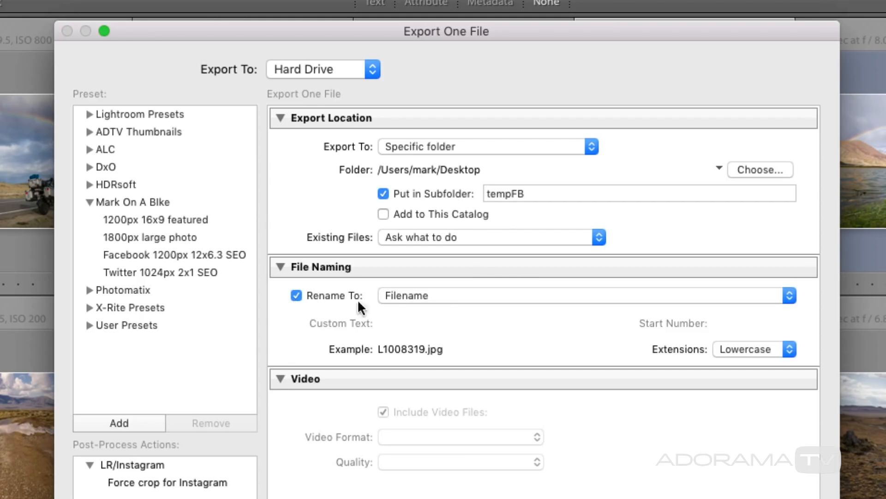
pyautogui.click(445, 294)
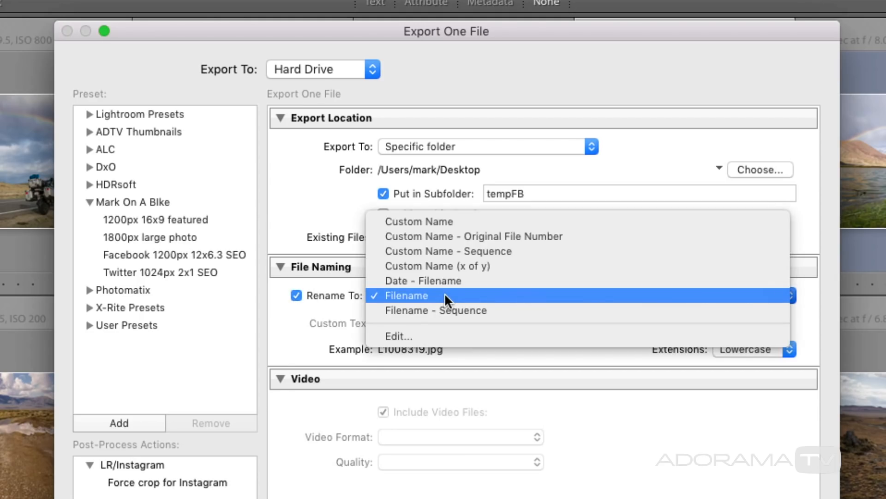
pyautogui.click(432, 330)
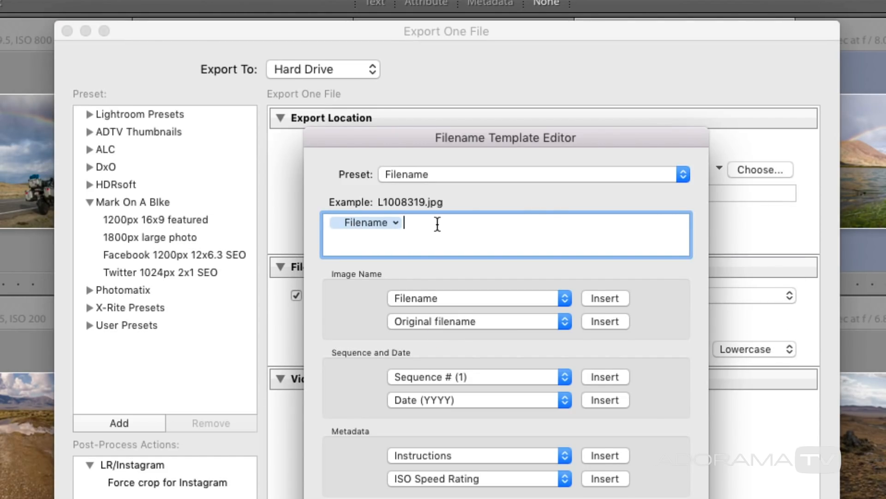
pyautogui.press('Left')
pyautogui.write('featured-16')
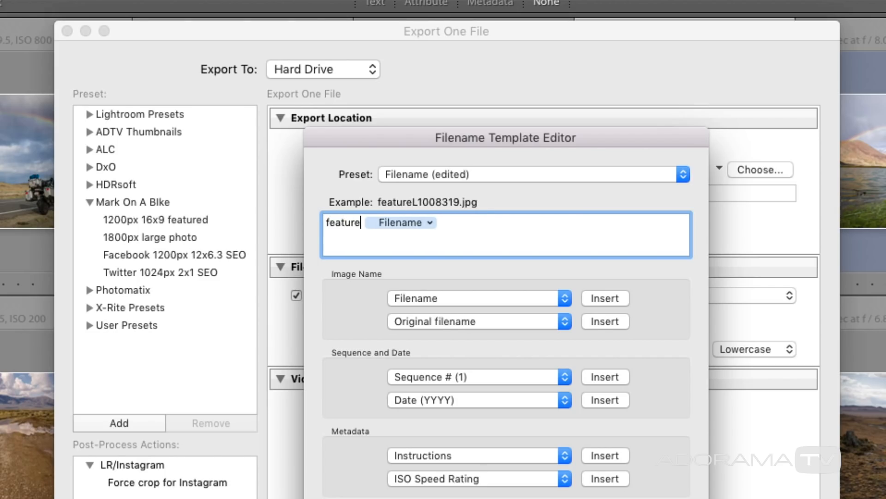
pyautogui.write('0')
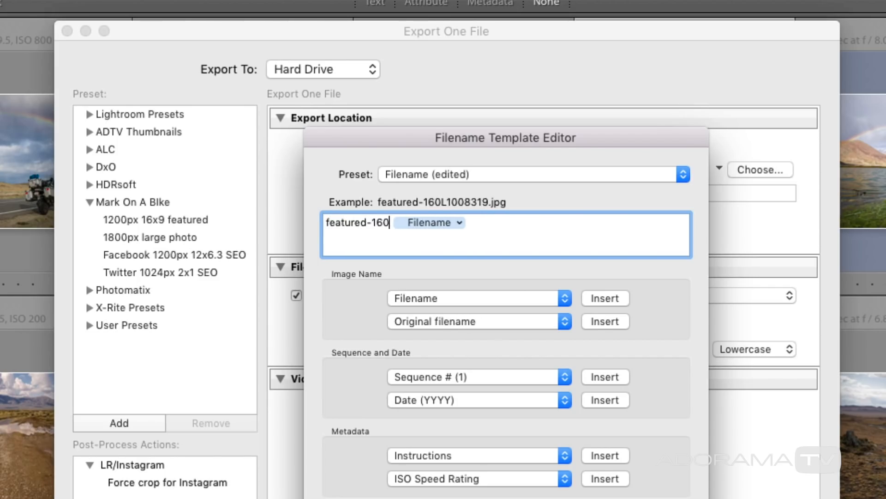
pyautogui.press('BackSpace')
pyautogui.write('-9')
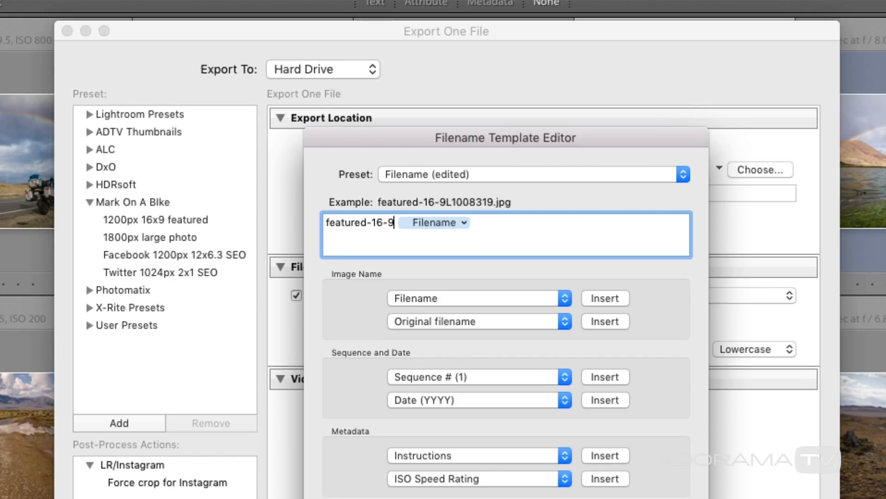
pyautogui.write('-12')
pyautogui.press('BackSpace')
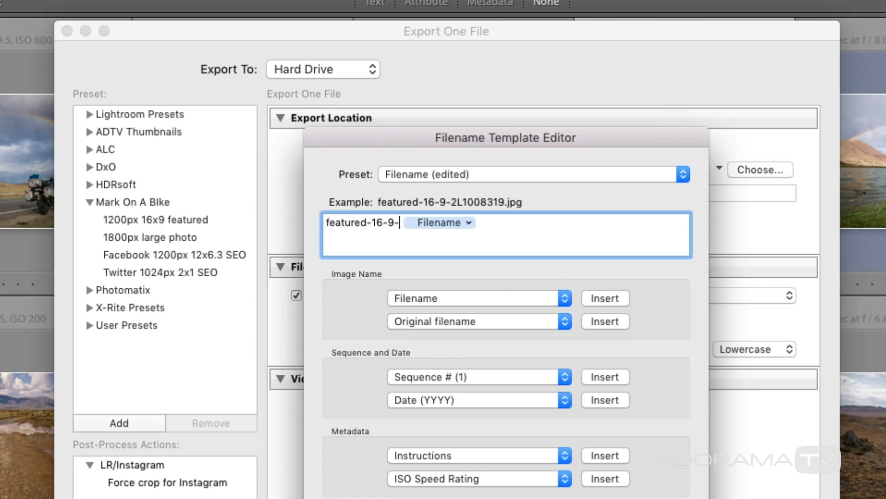
pyautogui.write('1200')
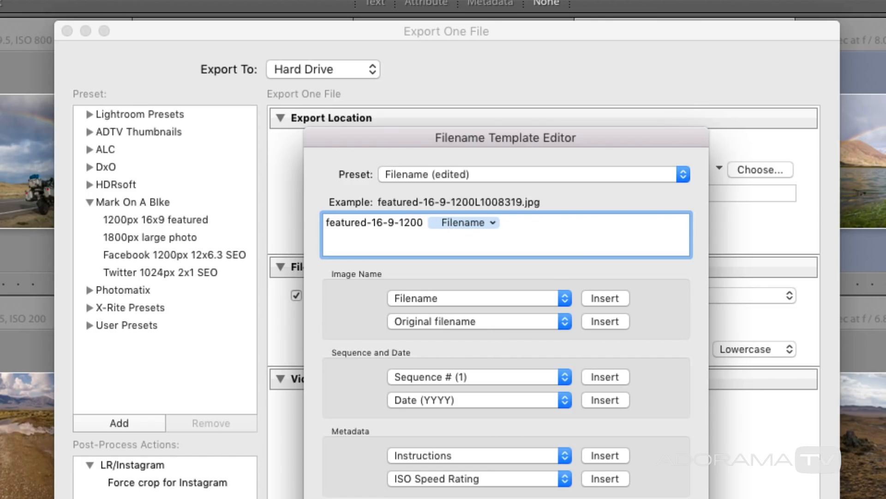
pyautogui.write('px')
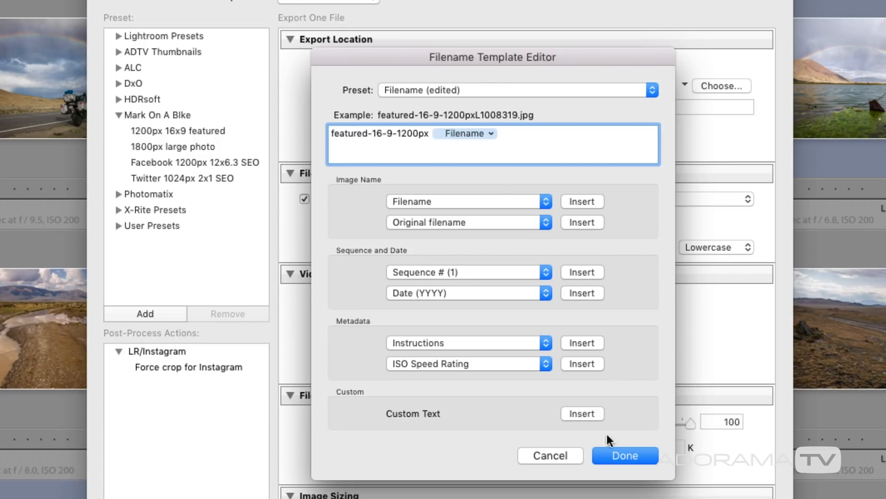
pyautogui.click(606, 450)
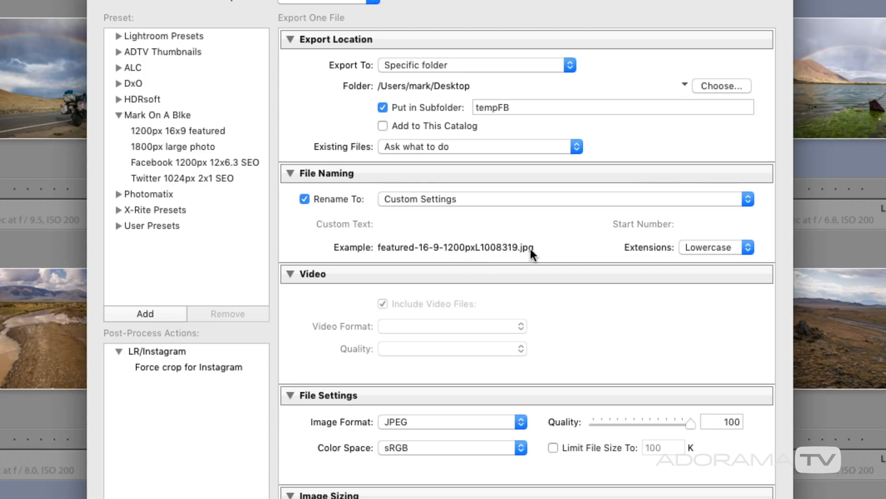
# Step: Edit the custom filename template to add a hyphen between featured-16-9-1200px and the filename
pyautogui.click(488, 201)
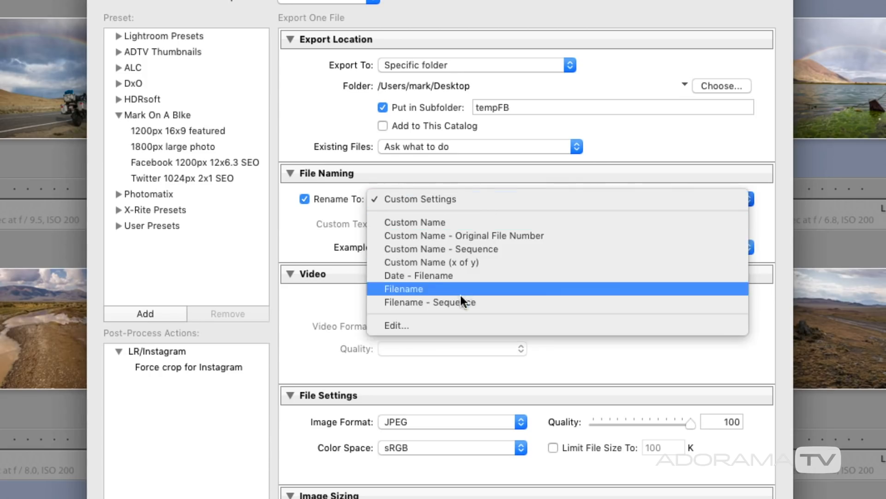
pyautogui.click(448, 321)
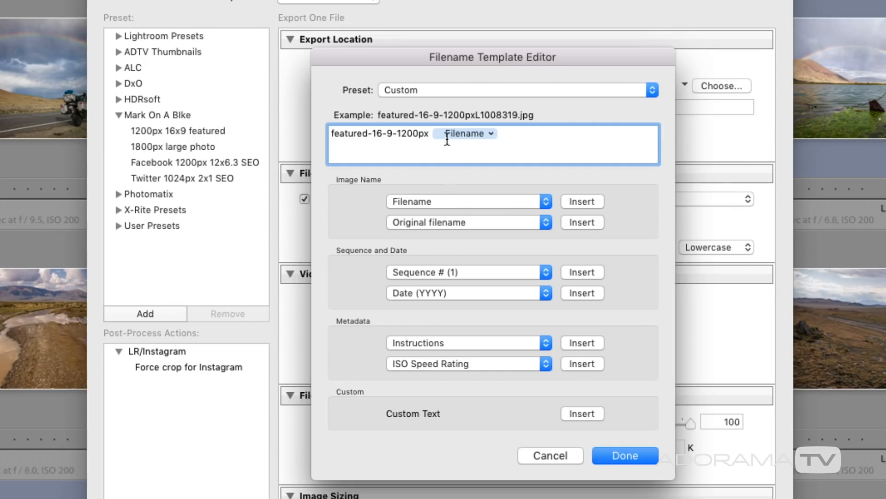
pyautogui.press('Left')
pyautogui.write('-')
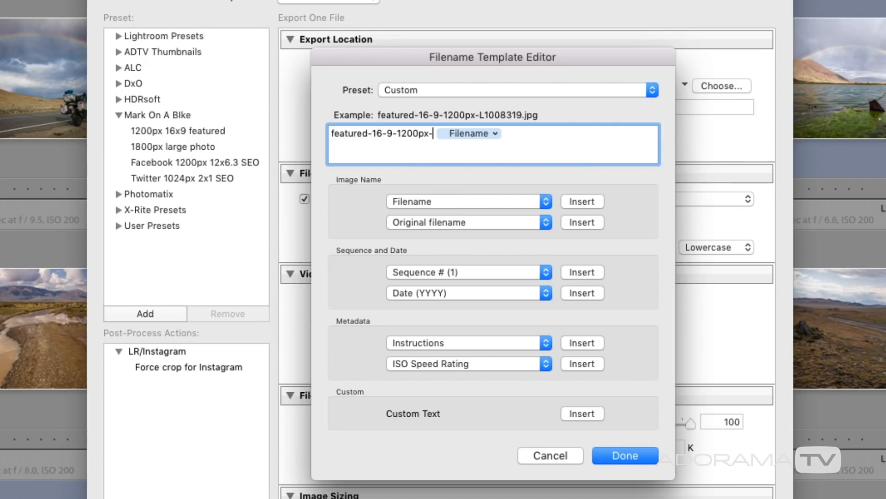
pyautogui.click(633, 456)
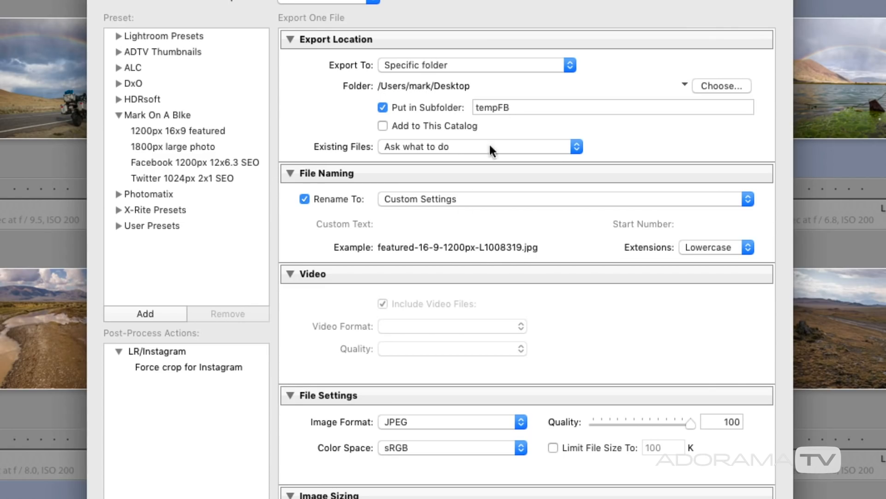
# Step: Set the JPEG export quality to 80 and keep the color space as sRGB
pyautogui.scroll(-5, 441, 245)
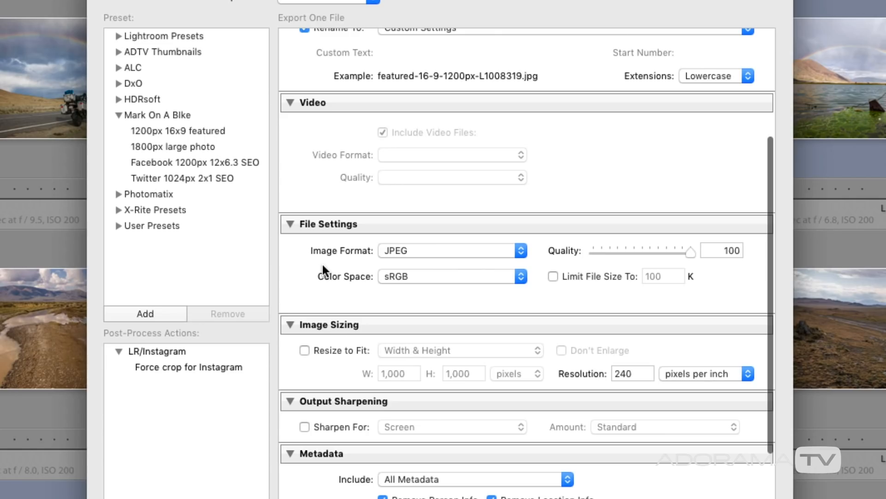
pyautogui.scroll(-3, 323, 263)
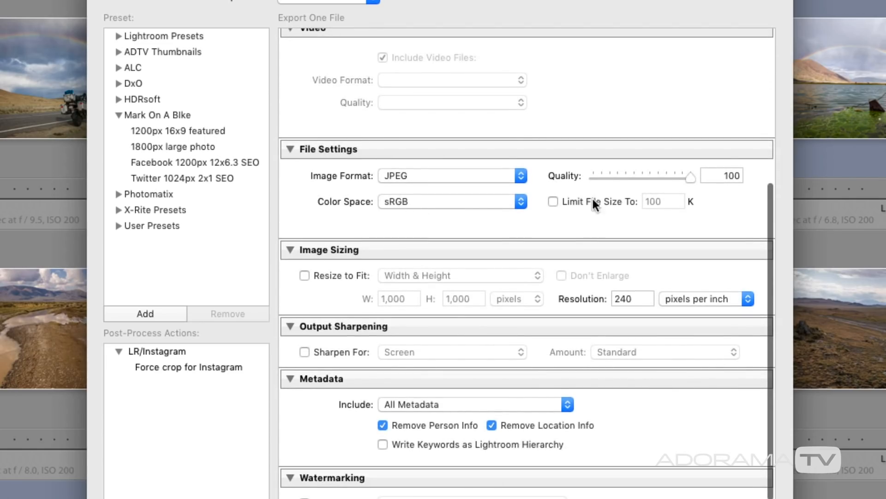
pyautogui.moveTo(686, 180); pyautogui.dragTo(669, 178)
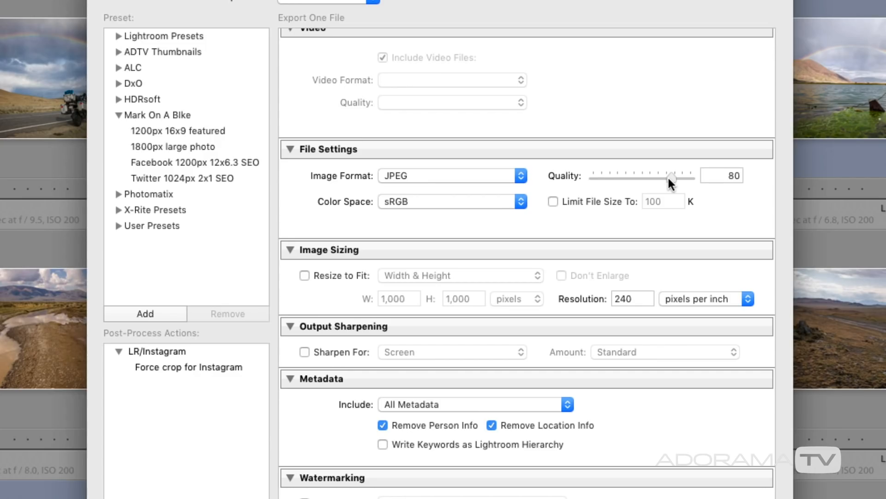
pyautogui.scroll(-2, 568, 227)
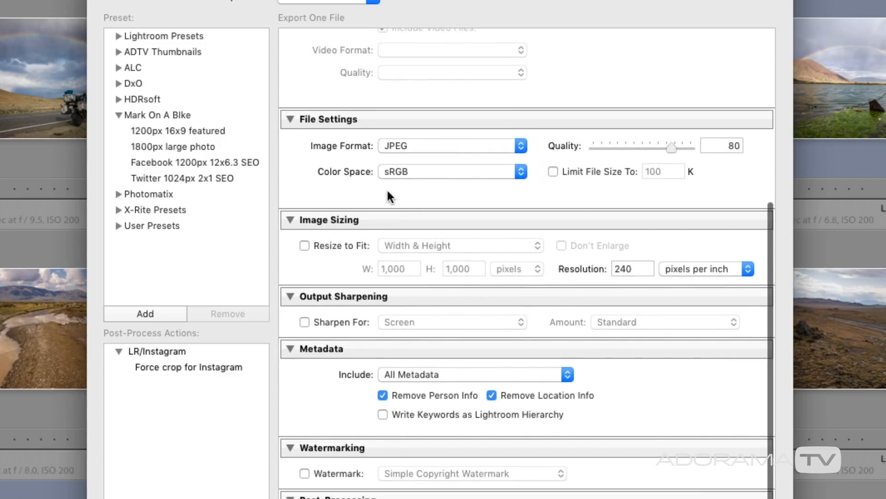
pyautogui.click(411, 173)
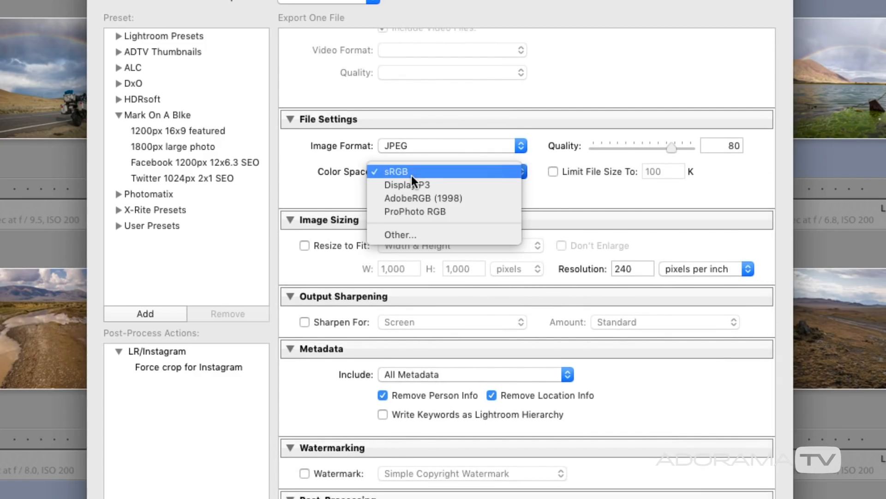
pyautogui.click(411, 175)
# Step: Enable resizing of the exported image to fit a long edge of 1,200 pixels
pyautogui.scroll(-2, 411, 173)
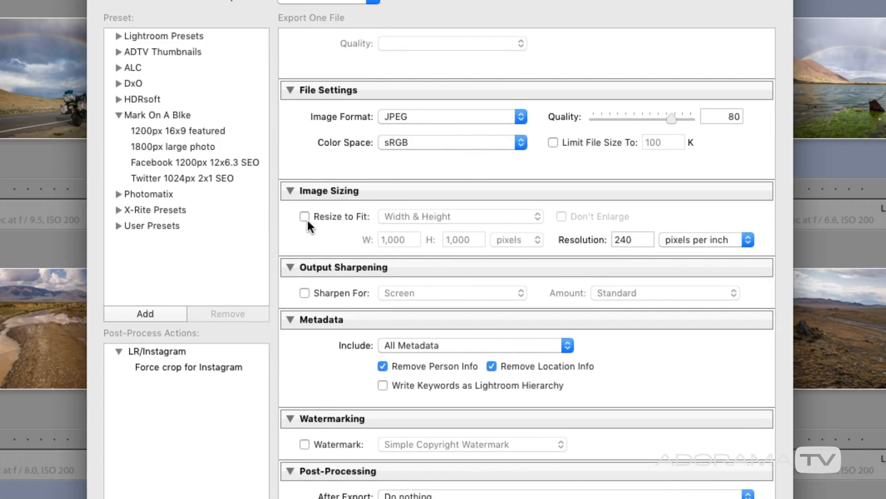
pyautogui.scroll(10, 328, 199)
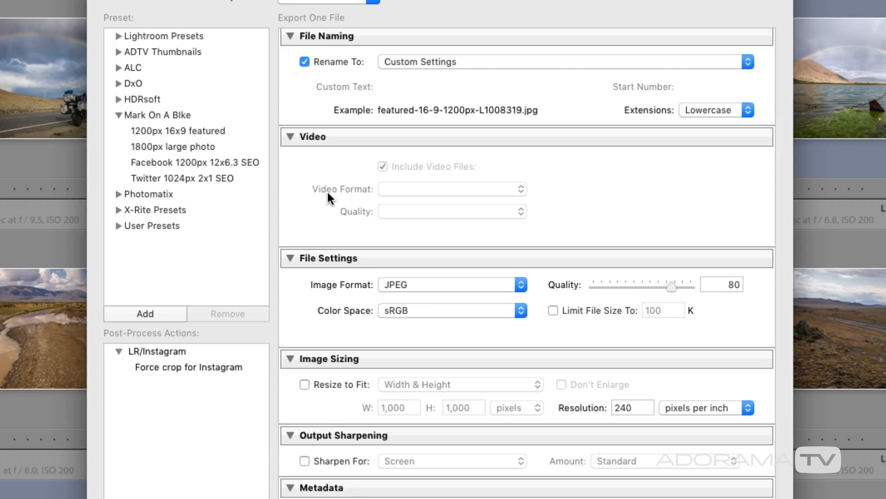
pyautogui.scroll(-10, 327, 191)
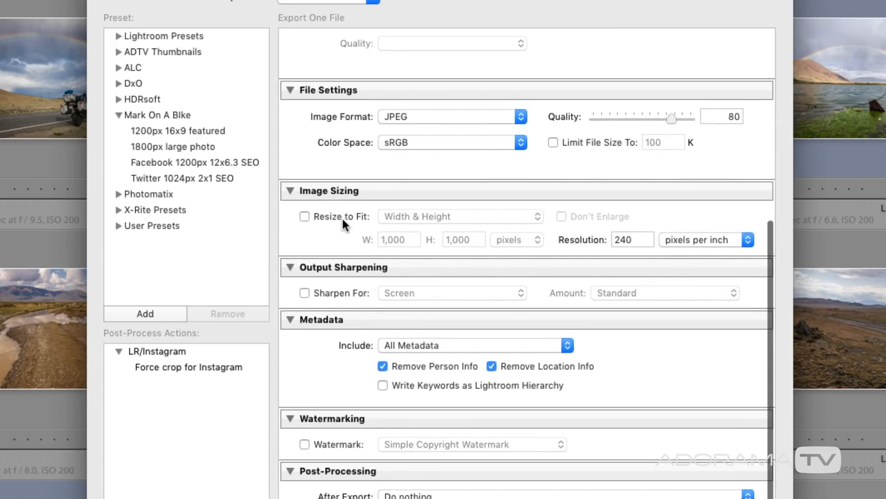
pyautogui.click(307, 215)
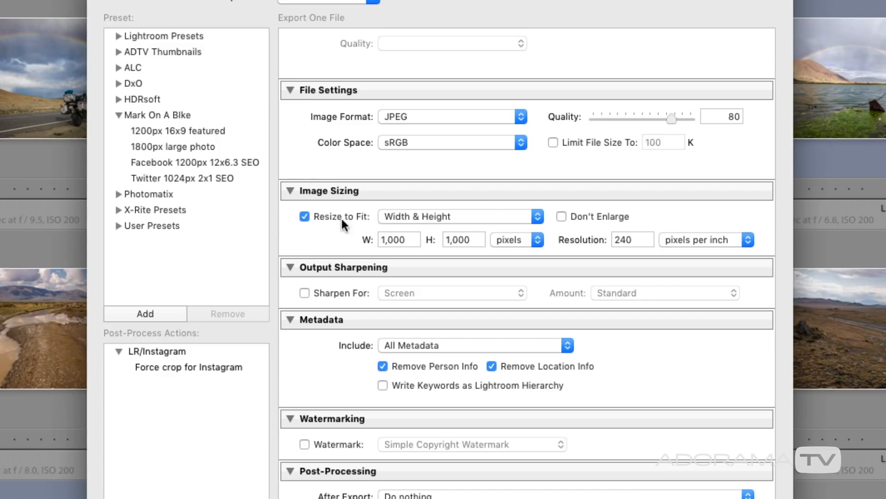
pyautogui.click(437, 217)
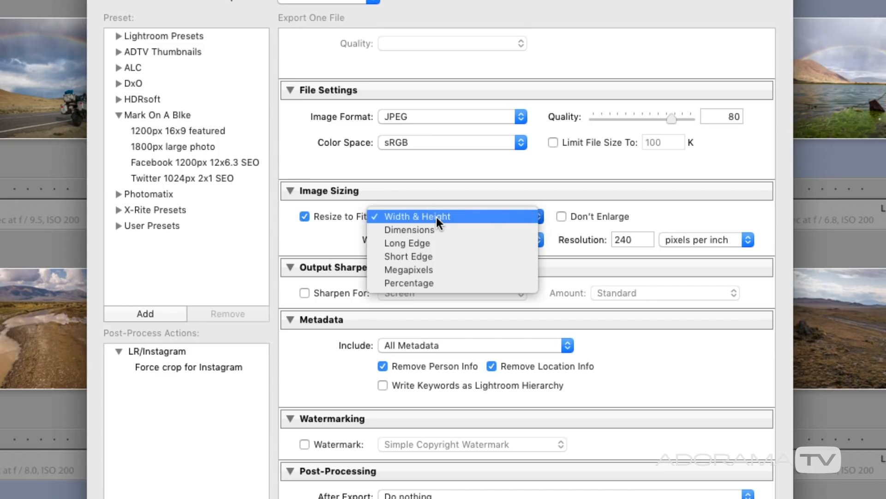
pyautogui.click(432, 241)
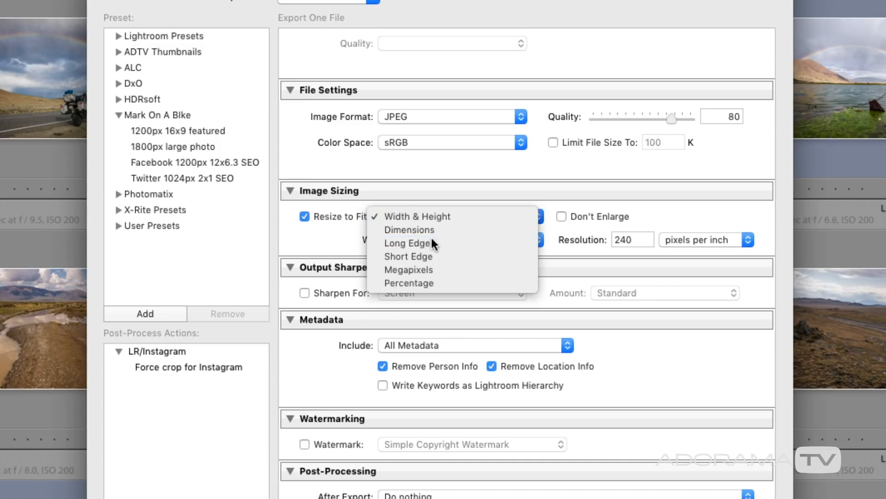
pyautogui.click(471, 240)
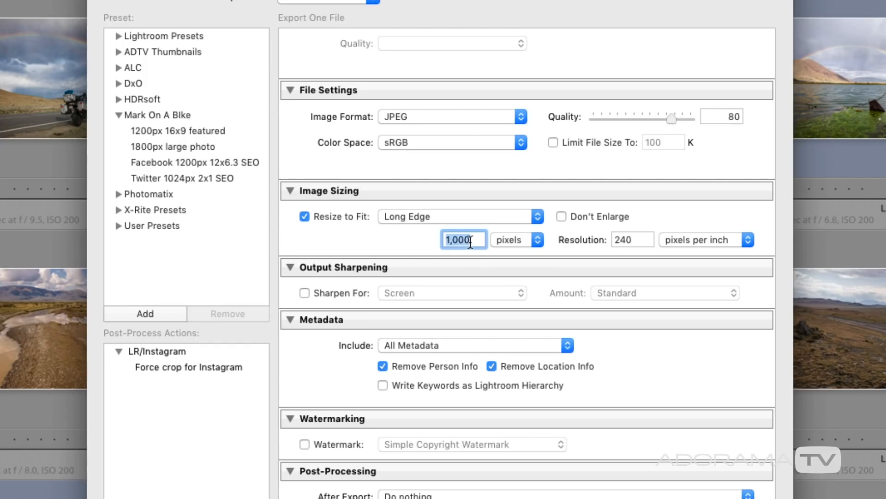
pyautogui.write('1200')
pyautogui.click(418, 242)
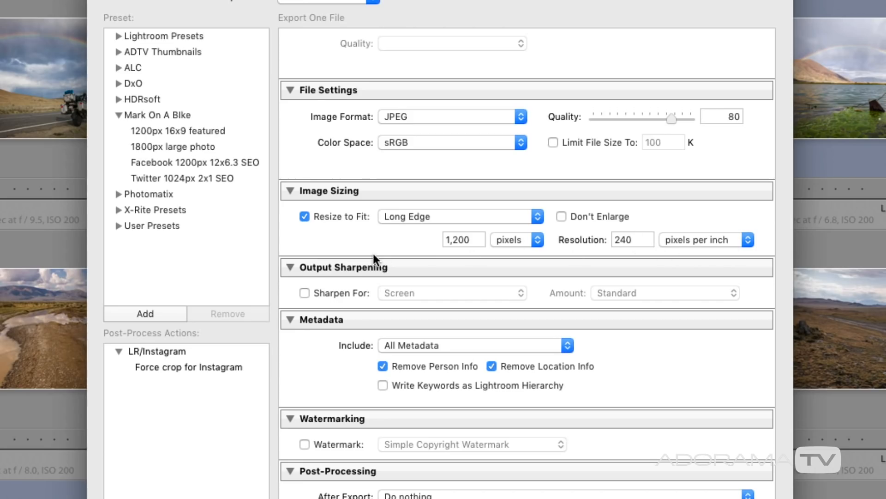
# Step: Enable output sharpening for Screen and keep the Standard amount
pyautogui.click(305, 293)
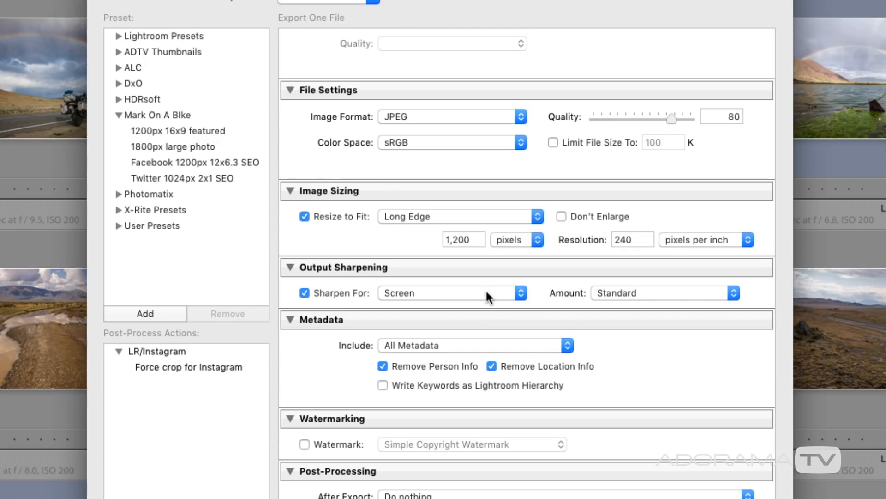
pyautogui.click(608, 302)
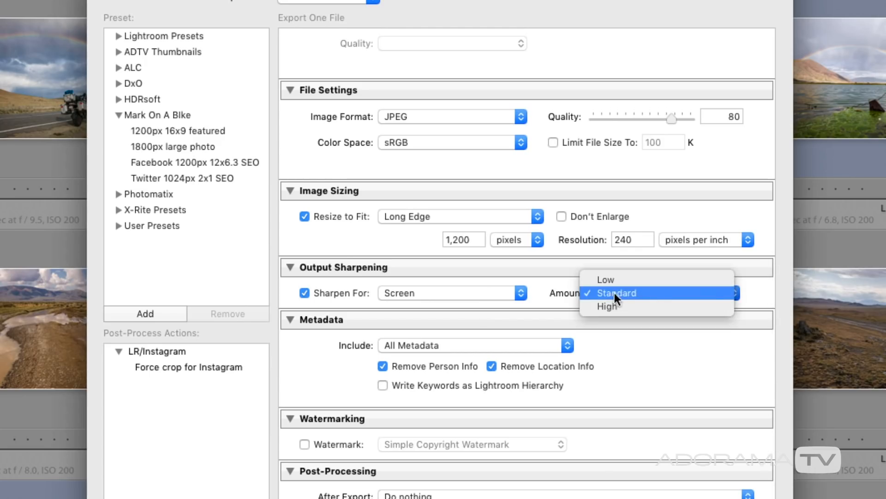
pyautogui.click(652, 293)
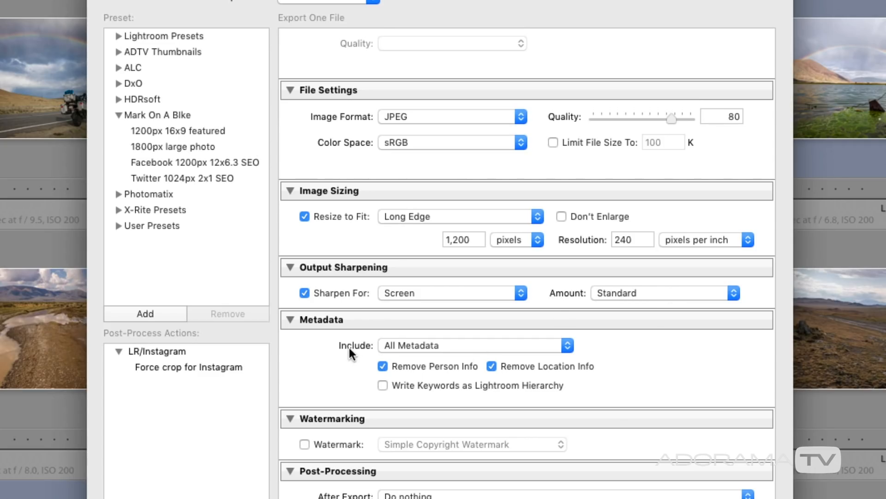
# Step: Keep All Metadata included in the export and set the after-export action to Show in Finder
pyautogui.click(418, 346)
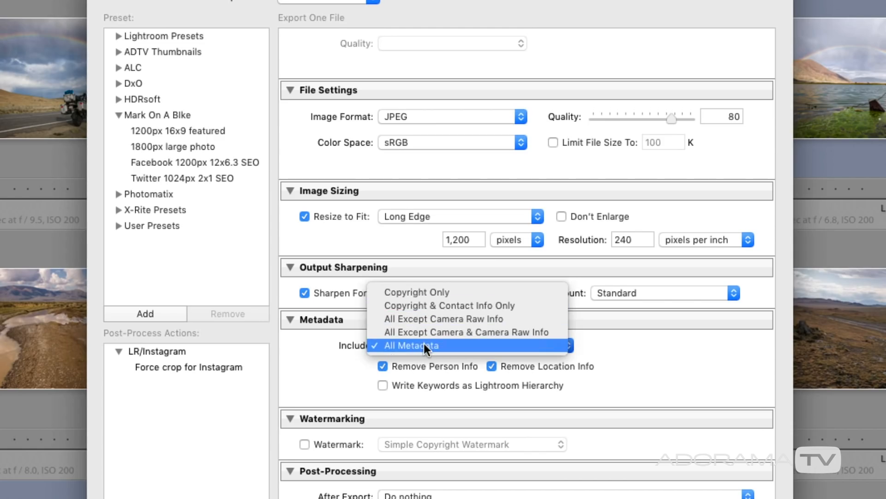
pyautogui.click(424, 343)
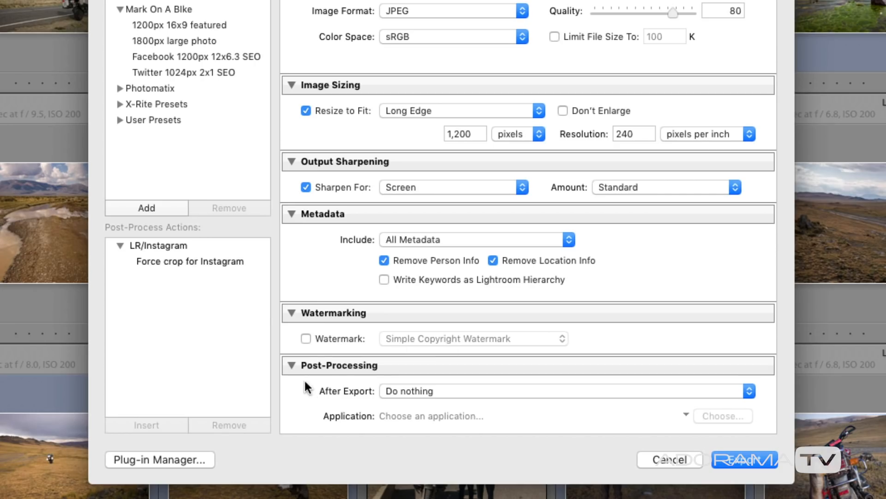
pyautogui.click(453, 391)
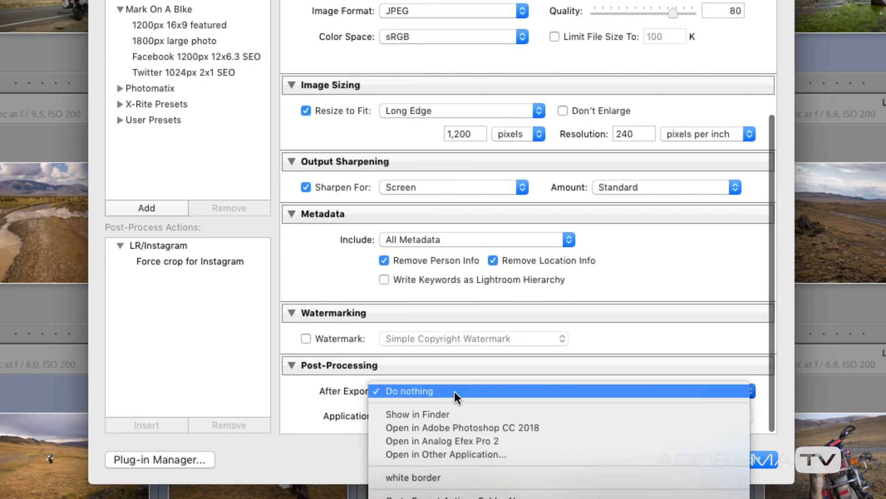
pyautogui.click(434, 413)
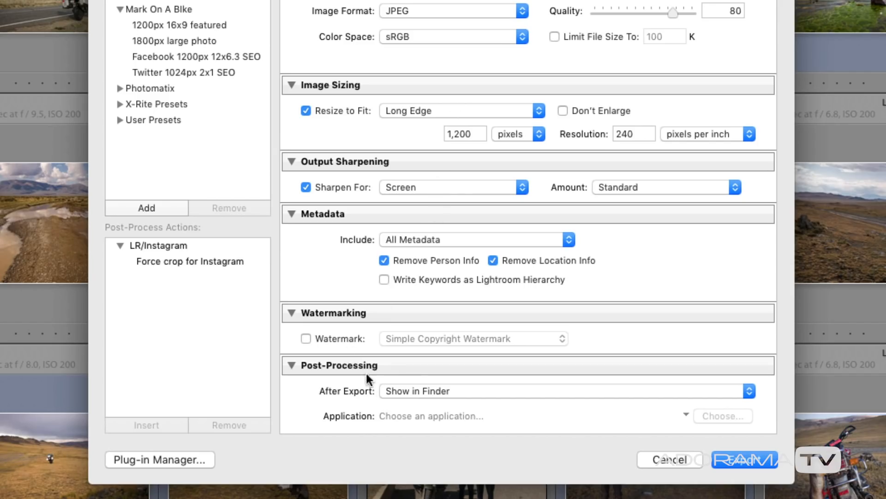
# Step: Start a new export preset from the current settings and name it 1200px 16x9 featured
pyautogui.scroll(10, 367, 297)
pyautogui.scroll(1, 365, 342)
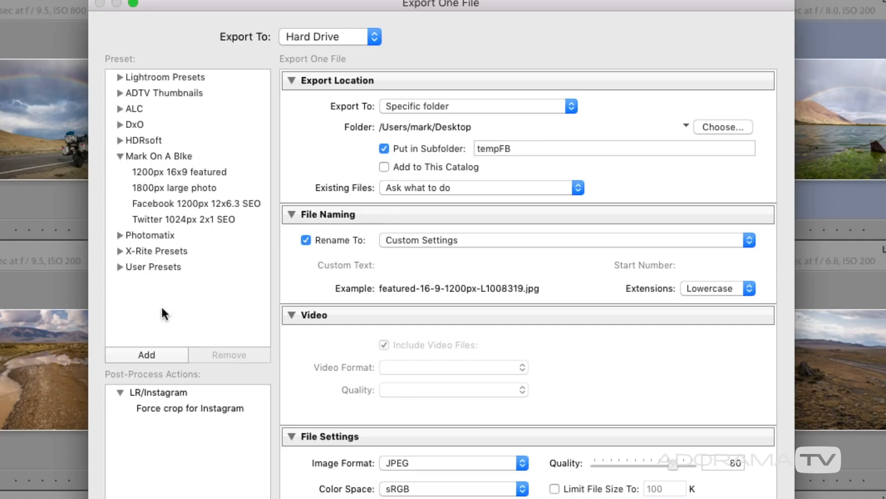
pyautogui.click(156, 352)
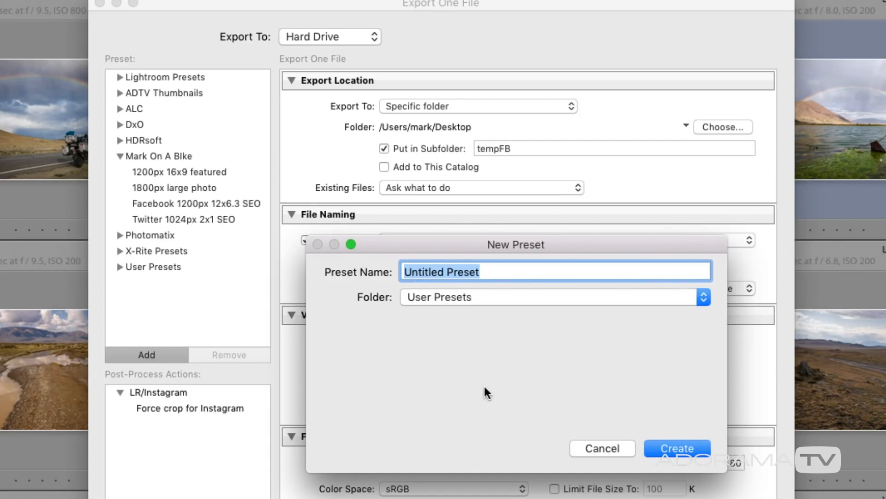
pyautogui.write('feature')
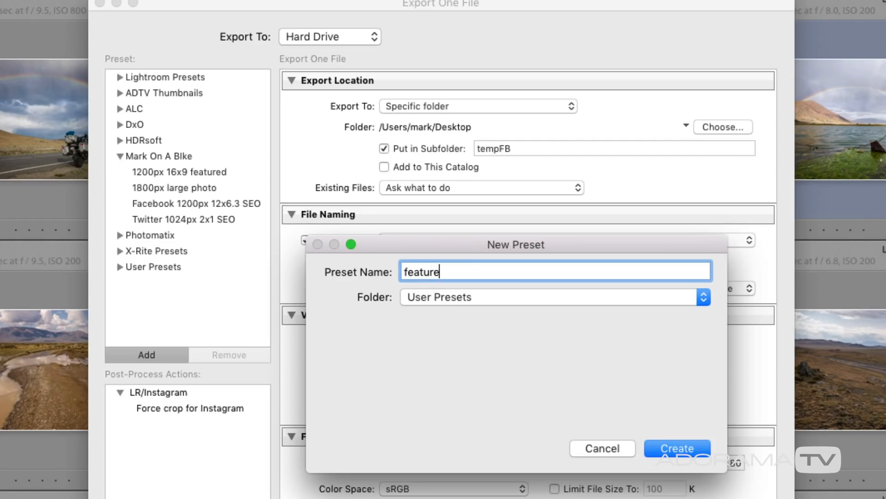
pyautogui.write('d')
pyautogui.press('BackSpace')
pyautogui.press('BackSpace')
pyautogui.press('BackSpace')
pyautogui.press('BackSpace')
pyautogui.press('BackSpace')
pyautogui.press('BackSpace')
pyautogui.press('BackSpace')
pyautogui.press('BackSpace')
pyautogui.write('1200px 16x0')
pyautogui.press('BackSpace')
pyautogui.write('9 featured')
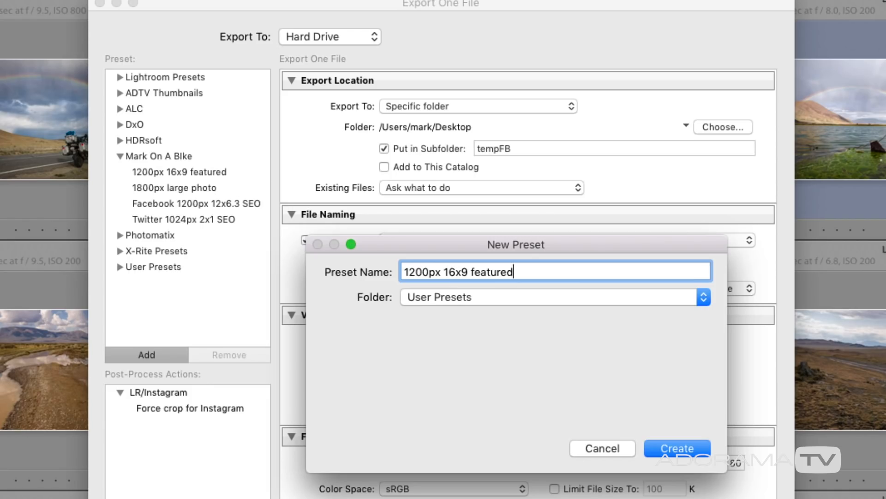
# Step: Create a new folder for the preset, named with the owner's first name in possessive form followed by Demo
pyautogui.click(483, 296)
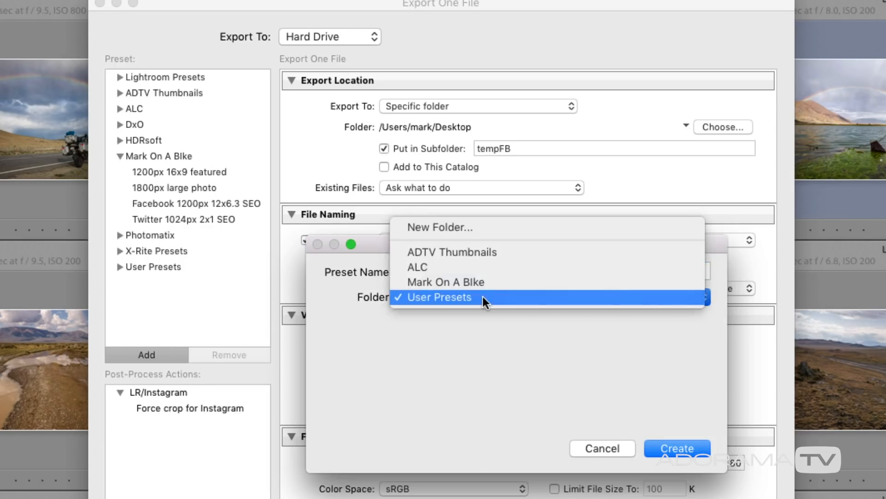
pyautogui.click(483, 224)
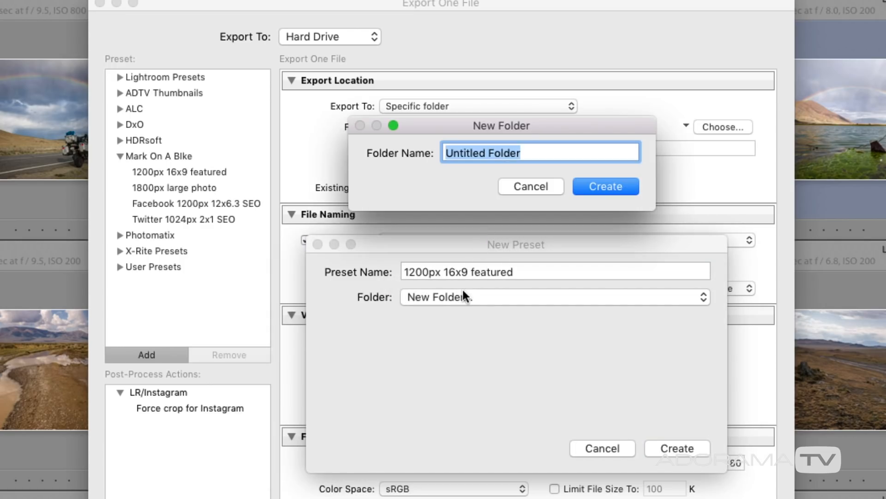
pyautogui.write("Mark's Demo")
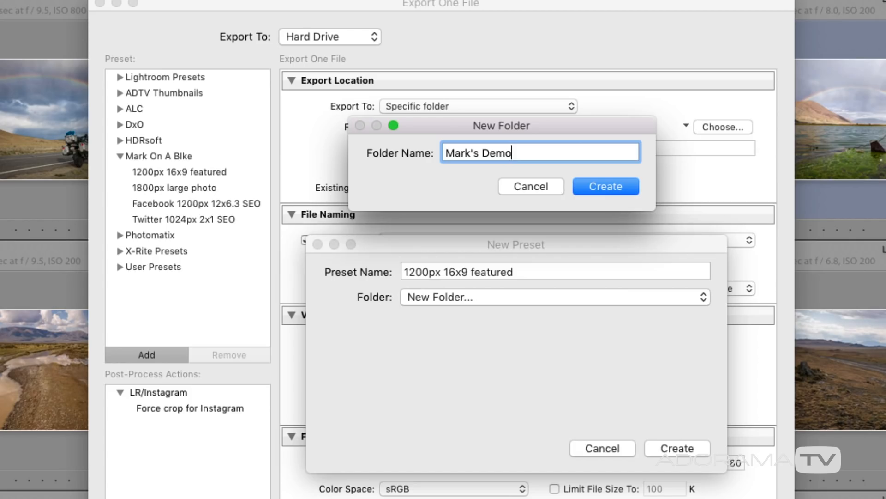
pyautogui.click(580, 185)
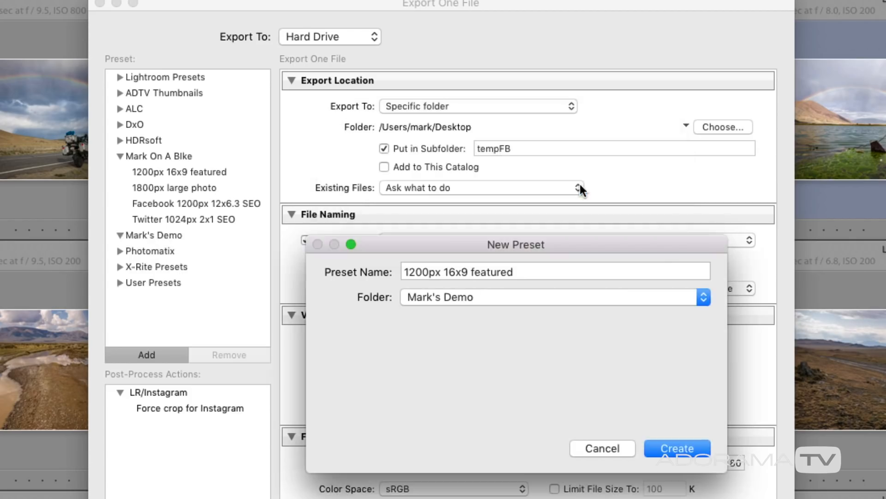
# Step: Save the preset under the name 1200px 16x9 featured 2 and close the export settings without exporting
pyautogui.click(662, 451)
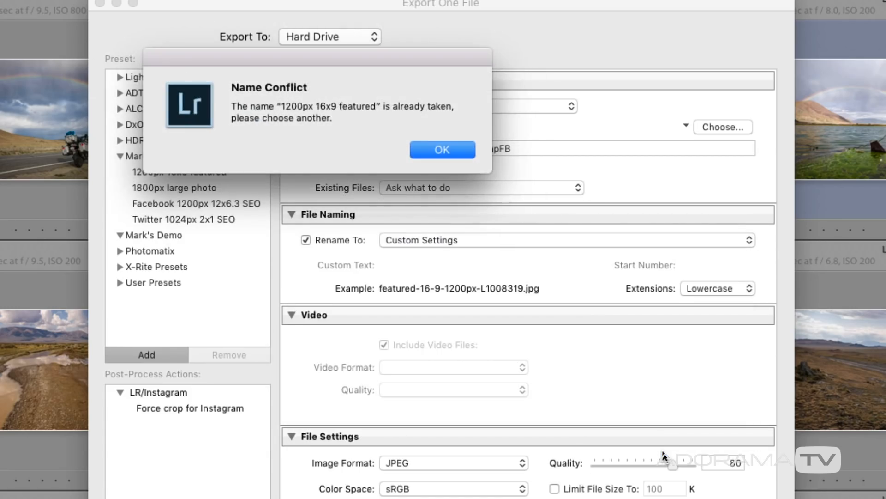
pyautogui.click(440, 149)
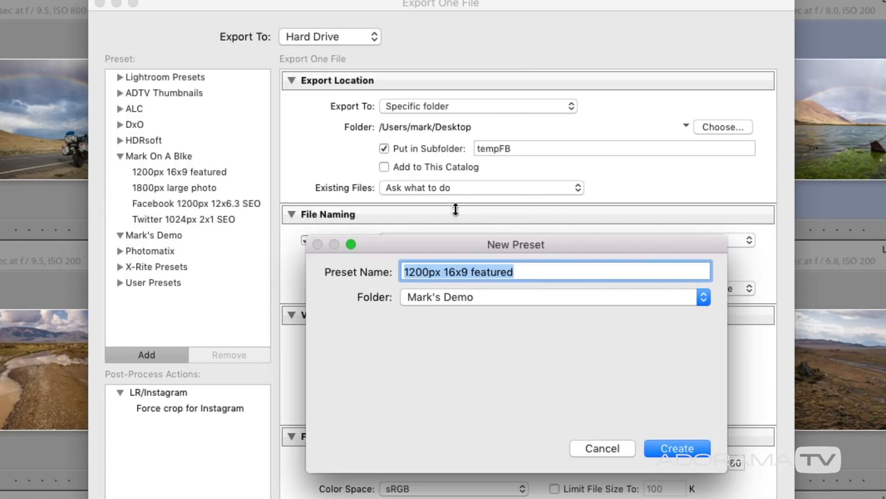
pyautogui.click(526, 271)
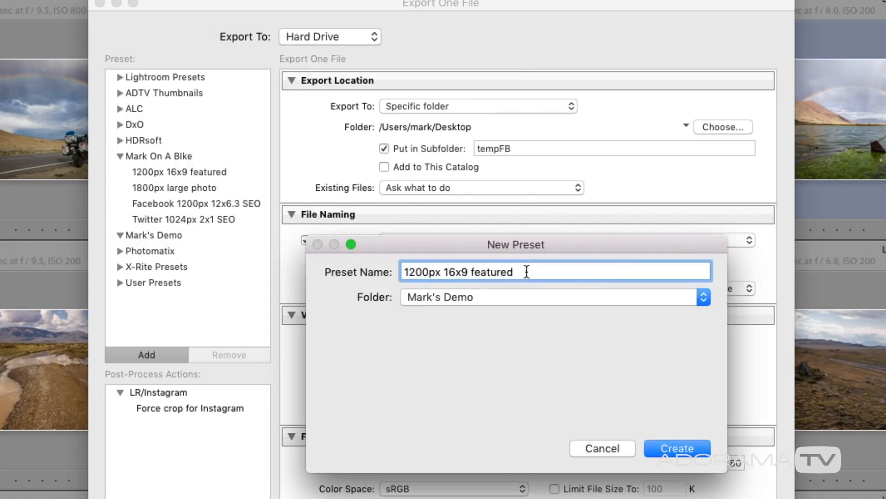
pyautogui.write('2')
pyautogui.click(666, 454)
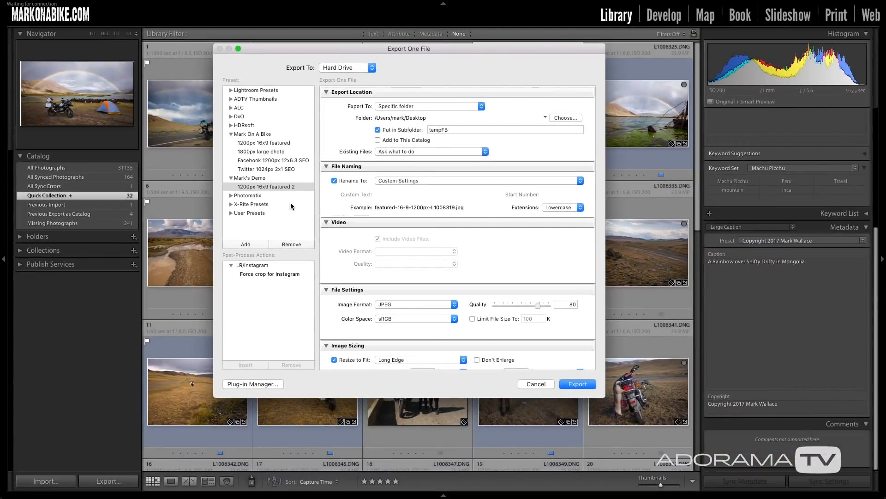
pyautogui.click(535, 384)
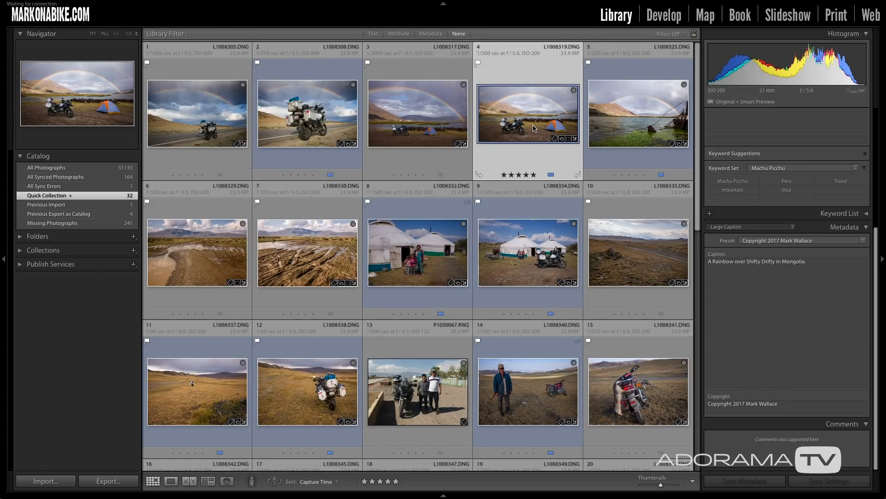
# Step: Create a virtual copy of the rainbow photo with the motorcycle and tent, L1008319.DNG
pyautogui.moveTo(534, 128)
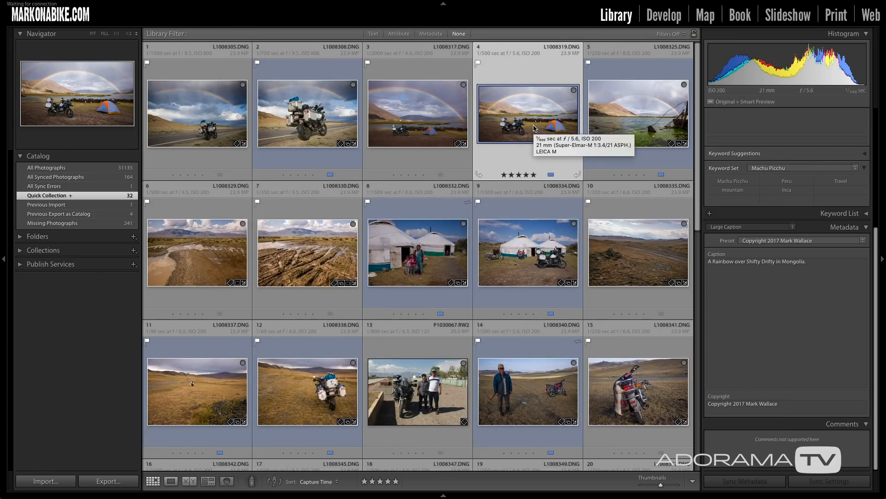
pyautogui.rightClick(534, 128)
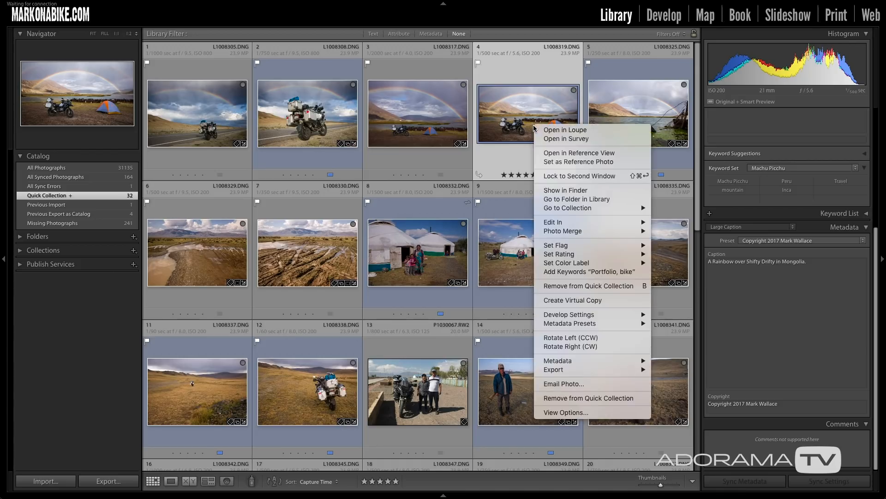
pyautogui.click(584, 300)
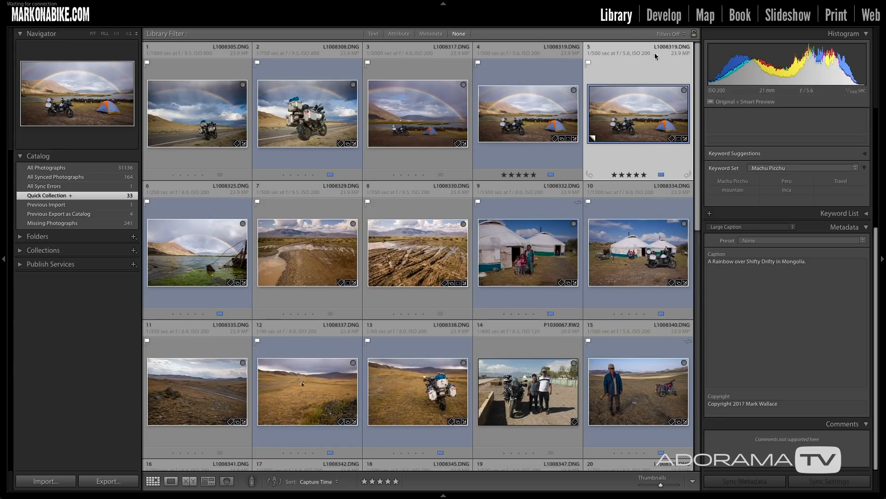
# Step: Crop the virtual copy to a 16 x 9 aspect ratio in Develop, shifting the image slightly upward within the frame
pyautogui.click(674, 18)
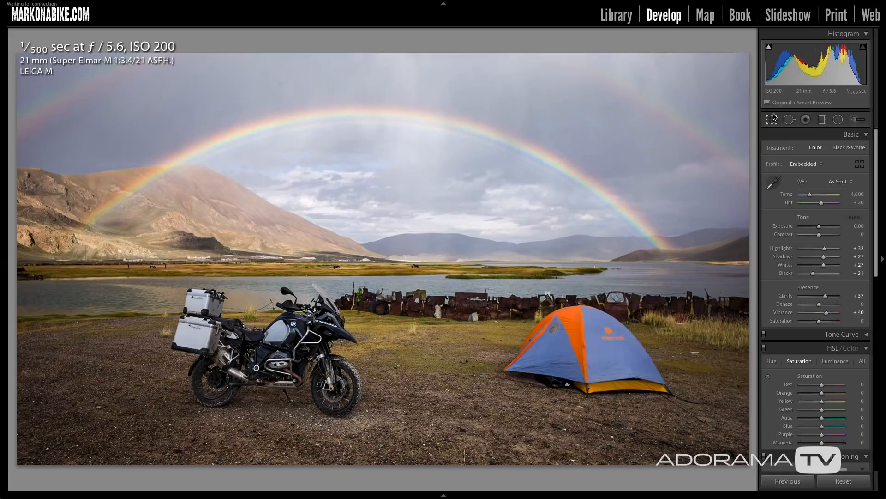
pyautogui.click(773, 120)
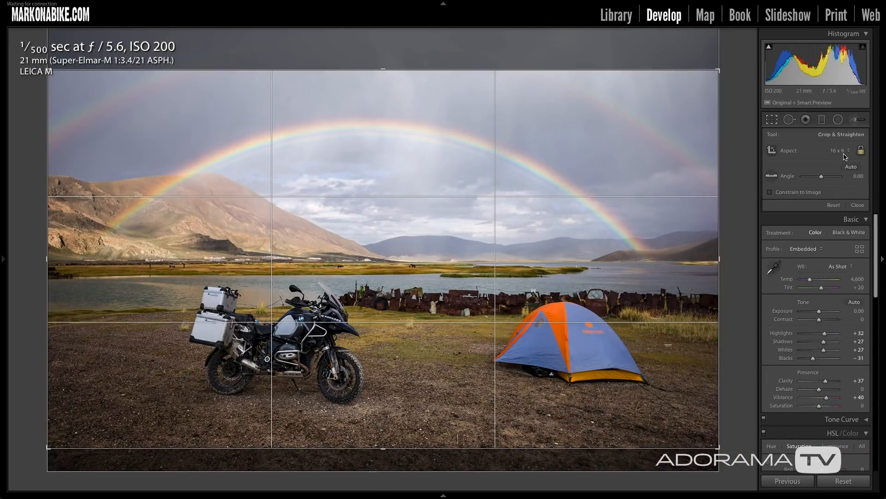
pyautogui.click(839, 151)
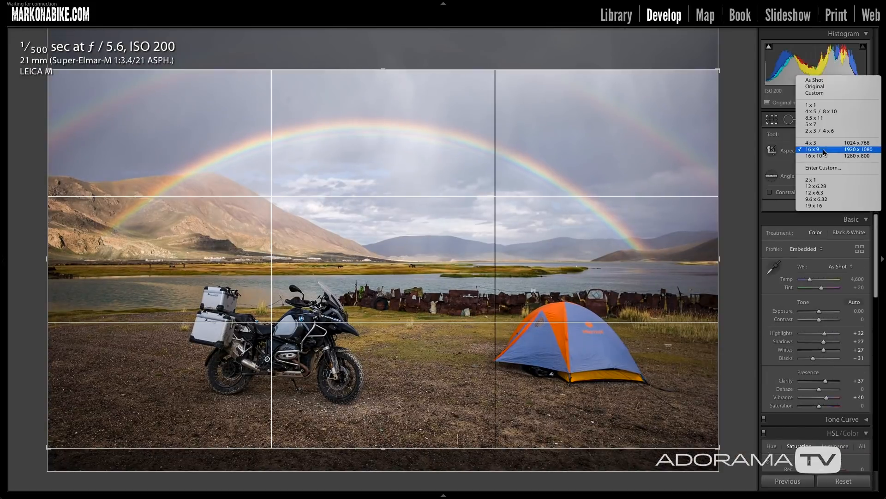
pyautogui.click(825, 149)
pyautogui.moveTo(718, 70); pyautogui.dragTo(689, 100)
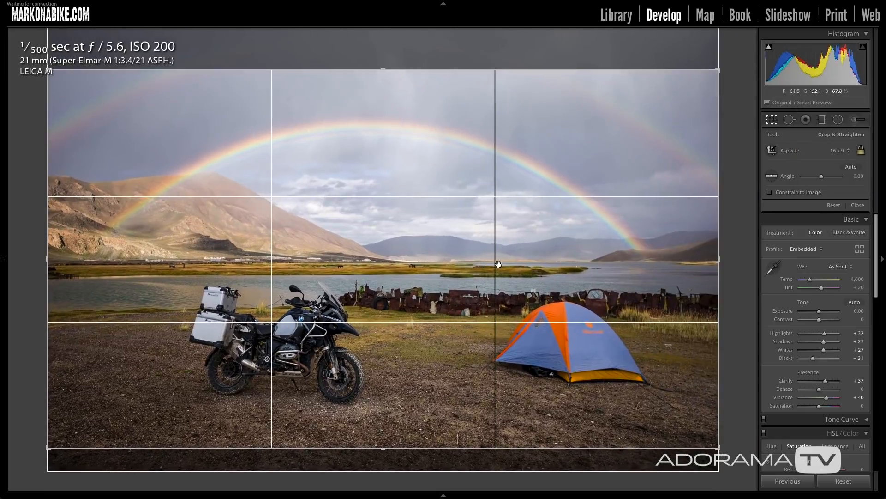
pyautogui.moveTo(498, 264); pyautogui.dragTo(499, 259)
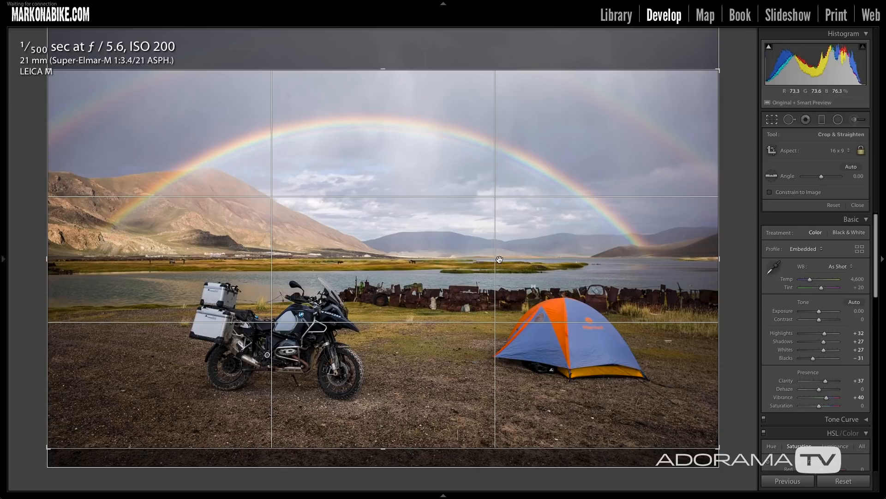
pyautogui.press('Return')
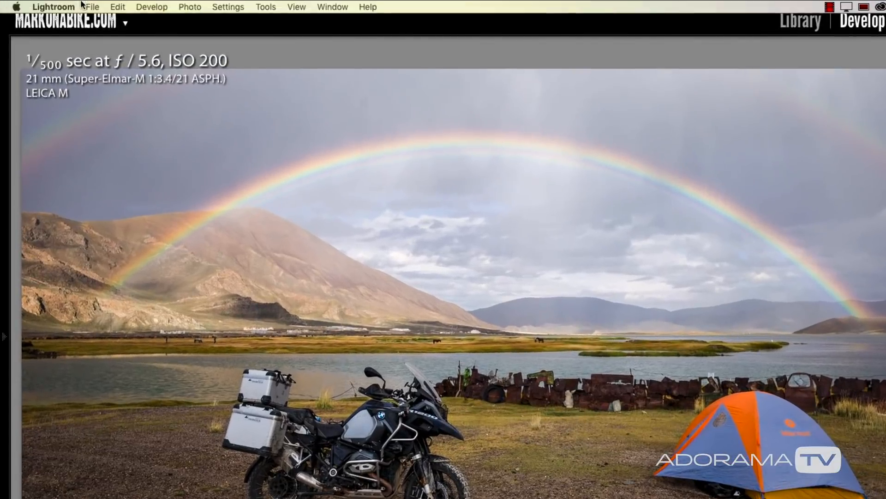
# Step: Export the cropped virtual copy with the saved preset 1200px 16x9 featured 2
pyautogui.click(88, 7)
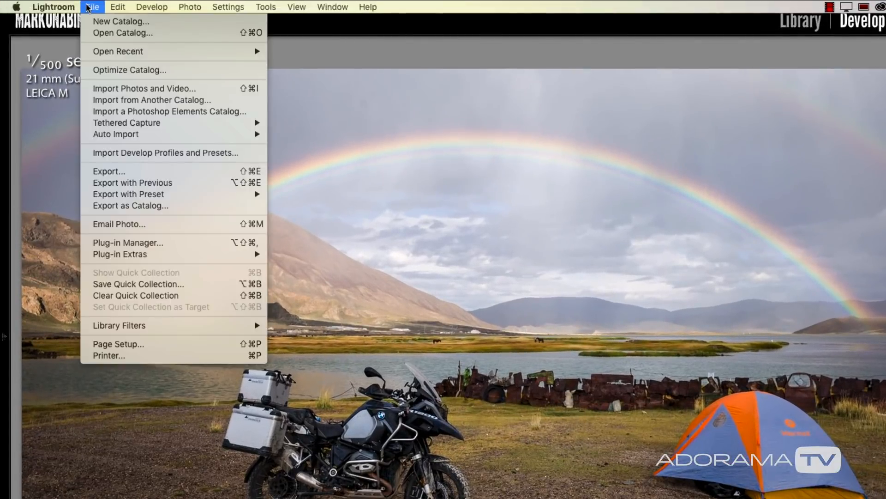
pyautogui.moveTo(169, 194)
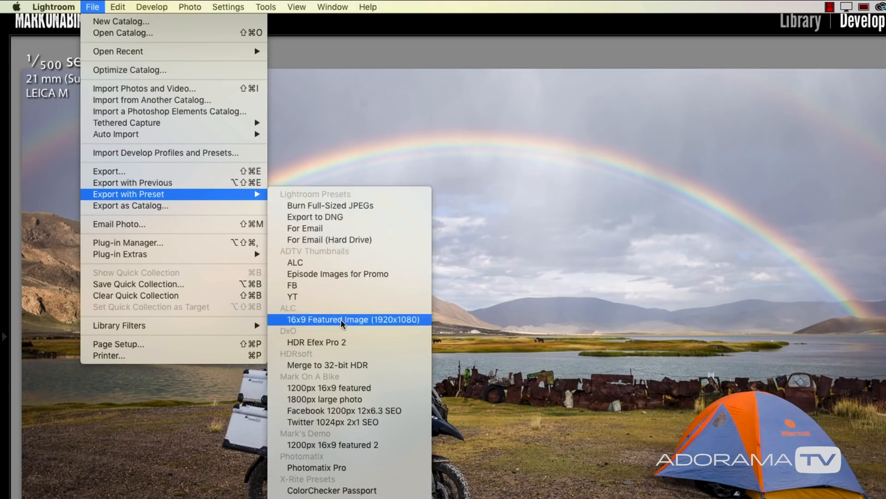
pyautogui.click(311, 445)
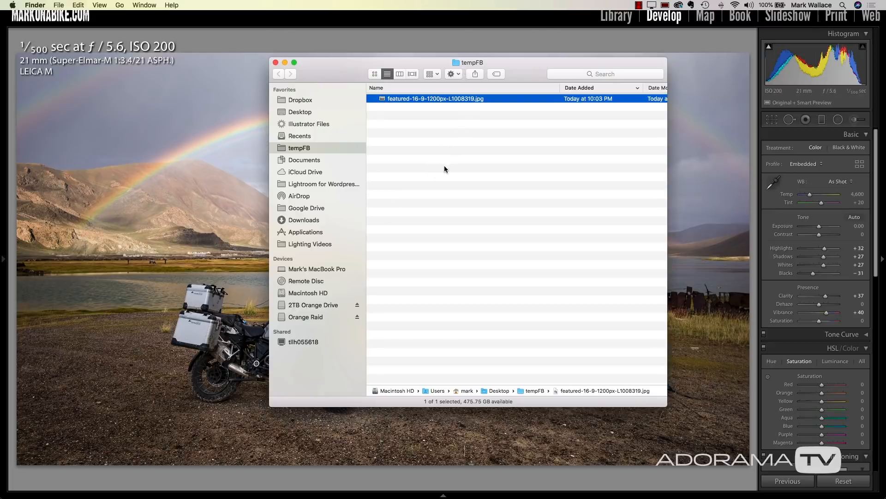
# Step: Preview the exported file featured-16-9-1200px-L1008319.jpg and close the Finder window showing it
pyautogui.press('space')
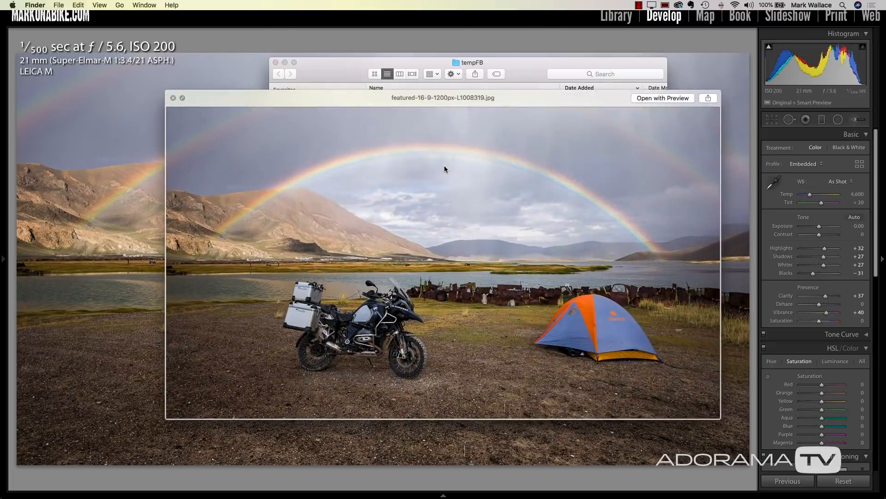
pyautogui.press('space')
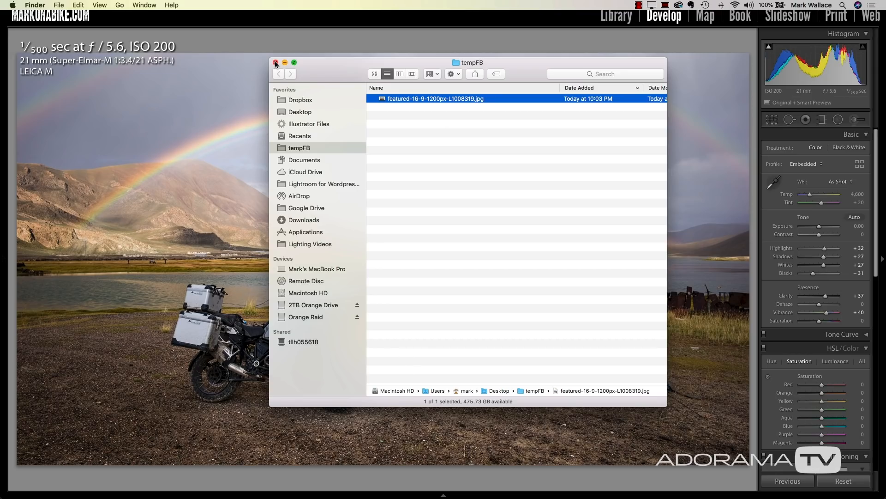
pyautogui.click(276, 63)
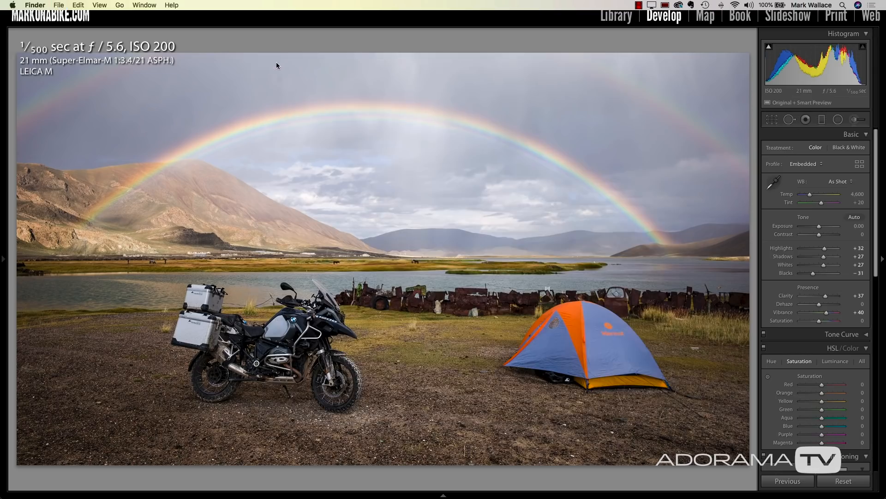
# Step: Switch back to Lightroom and open the full export settings for the cropped photo
pyautogui.click(57, 6)
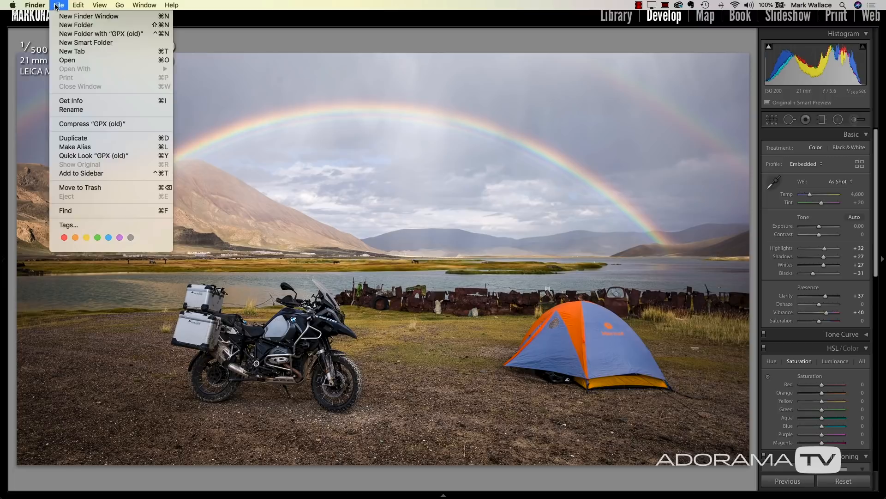
pyautogui.click(240, 92)
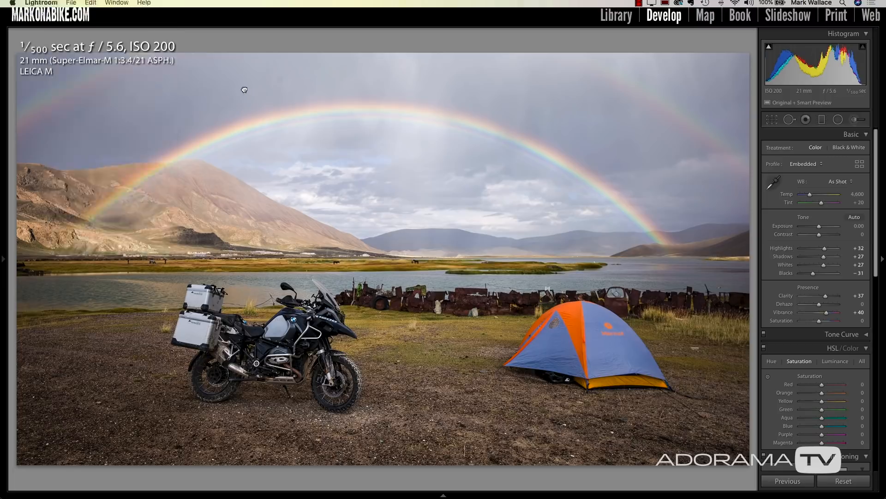
pyautogui.click(245, 92)
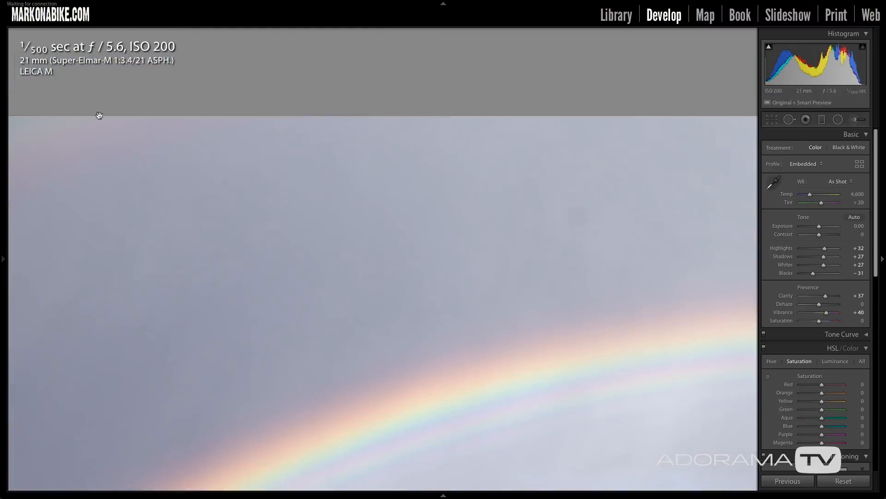
pyautogui.click(109, 134)
pyautogui.click(70, 5)
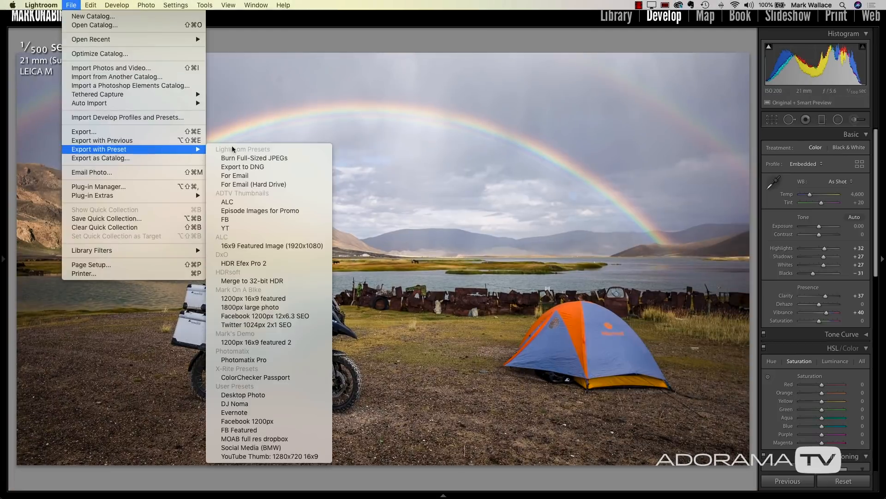
pyautogui.click(138, 131)
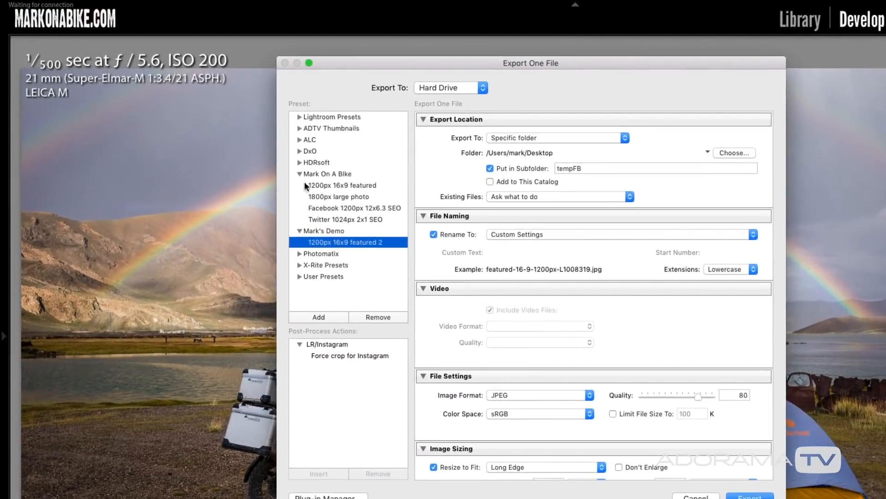
# Step: Load the 1200px 16x9 featured preset from the blog's preset folder and review its naming, sizing, sharpening and metadata settings
pyautogui.click(312, 174)
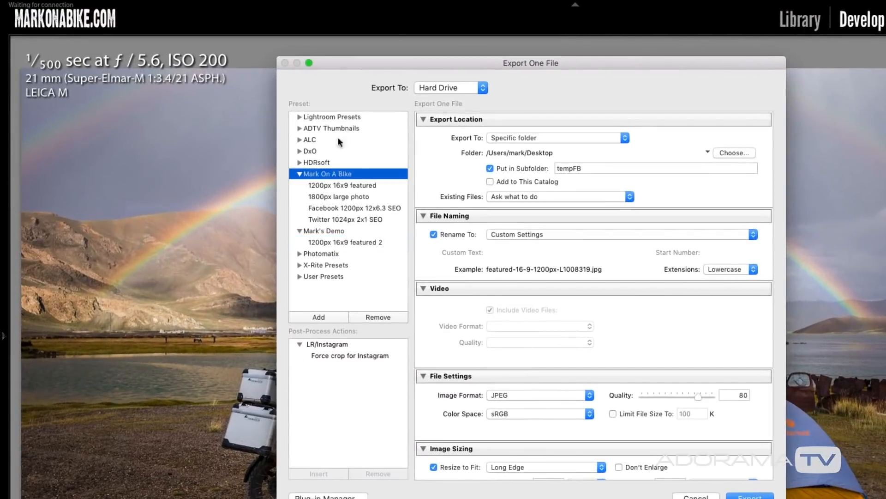
pyautogui.moveTo(527, 60); pyautogui.dragTo(410, 18)
pyautogui.click(198, 142)
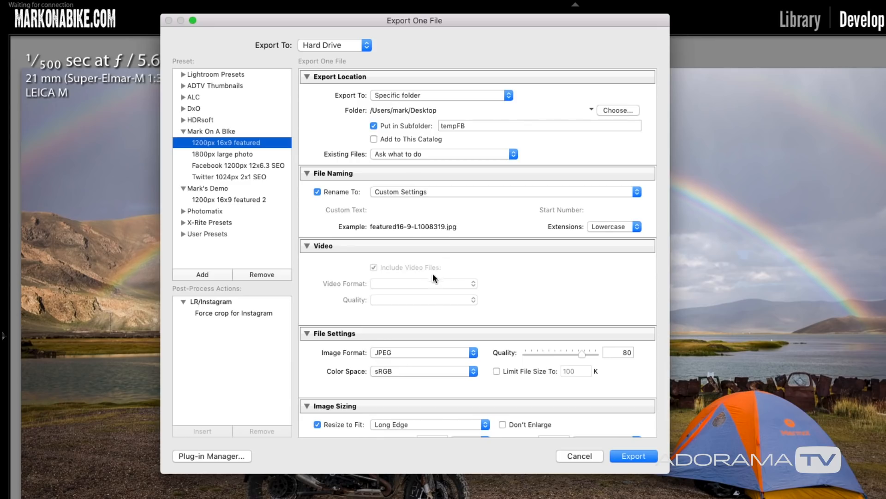
pyautogui.scroll(-5, 433, 274)
pyautogui.scroll(-2, 433, 277)
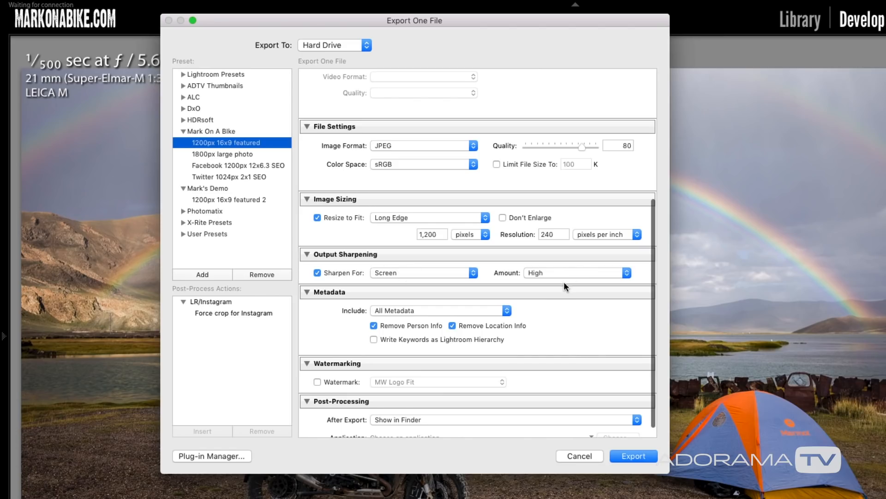
pyautogui.scroll(-1, 563, 281)
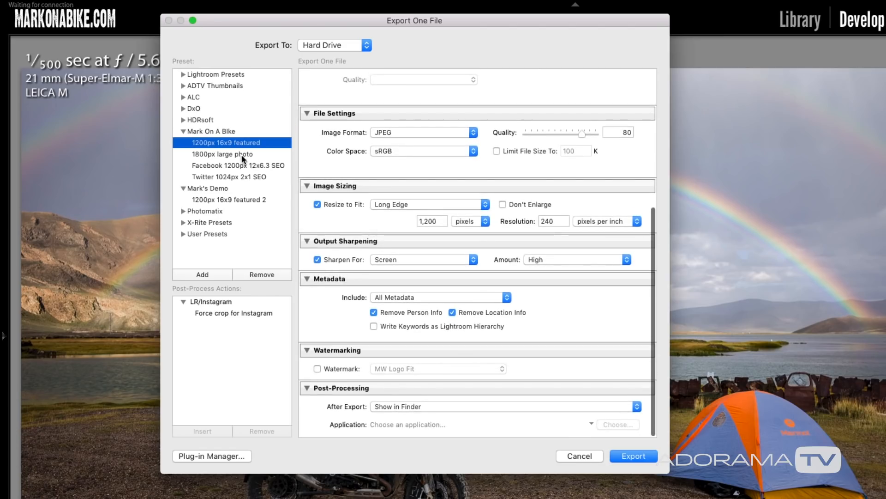
# Step: Load the 1800px large photo preset and review its export location, file naming, image sizing and metadata settings
pyautogui.click(200, 155)
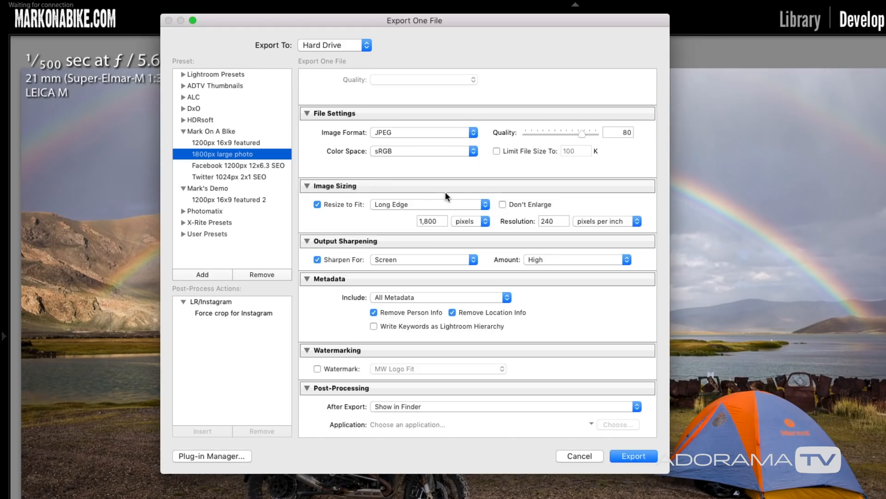
pyautogui.scroll(5, 445, 190)
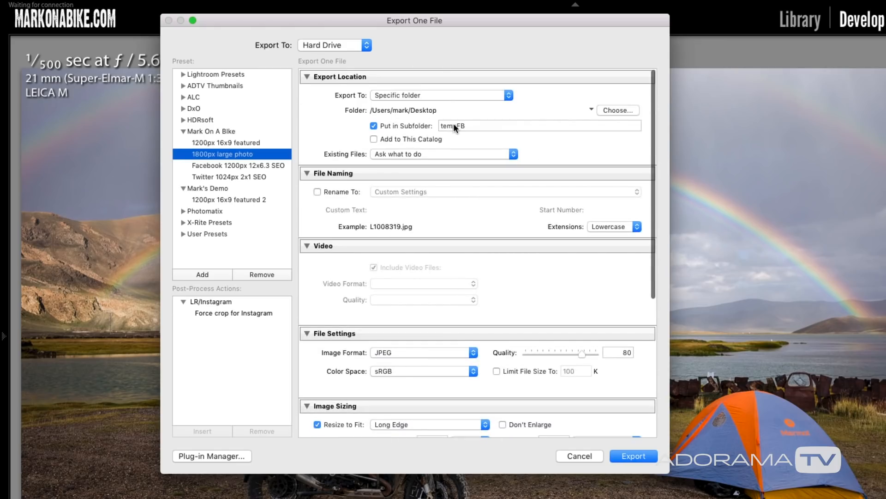
pyautogui.scroll(-3, 448, 220)
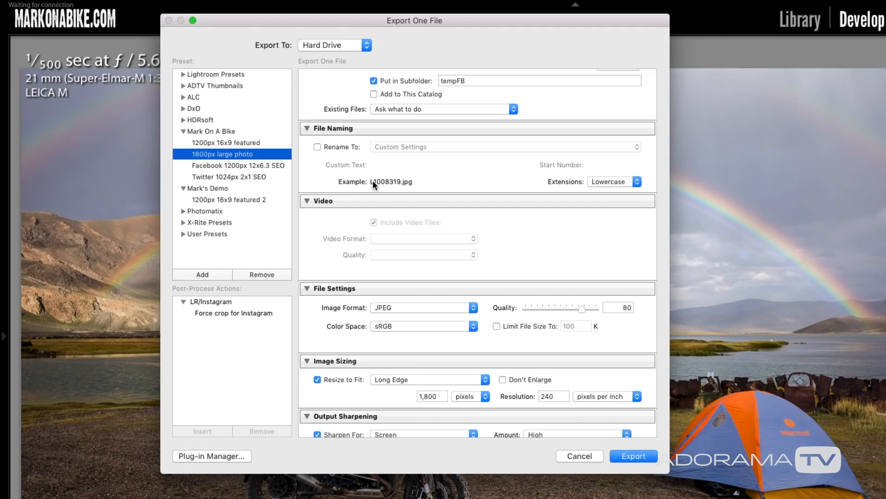
pyautogui.scroll(-10, 373, 180)
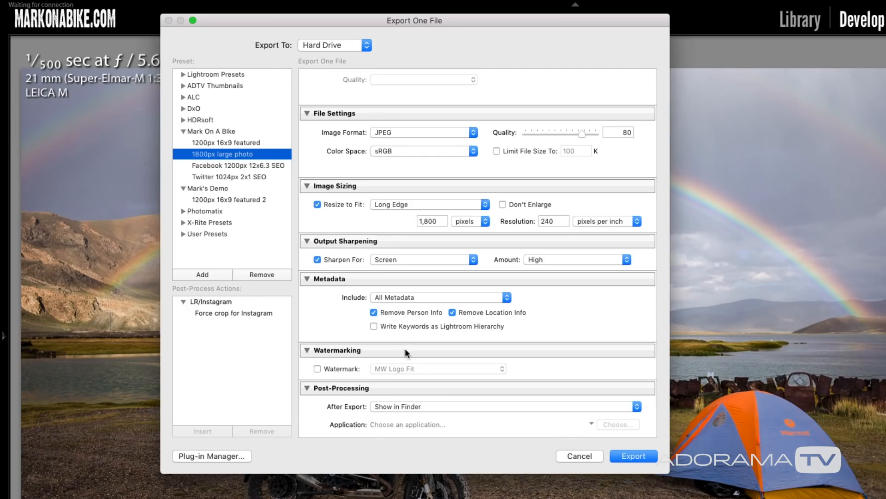
# Step: Load the Facebook 1200px 12x6.3 SEO preset and review its file naming, quality and long-edge sizing
pyautogui.click(249, 165)
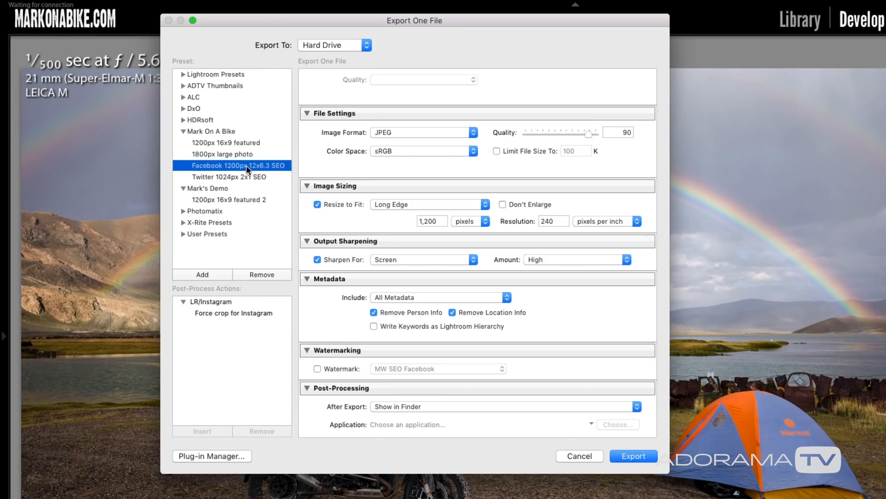
pyautogui.scroll(5, 407, 178)
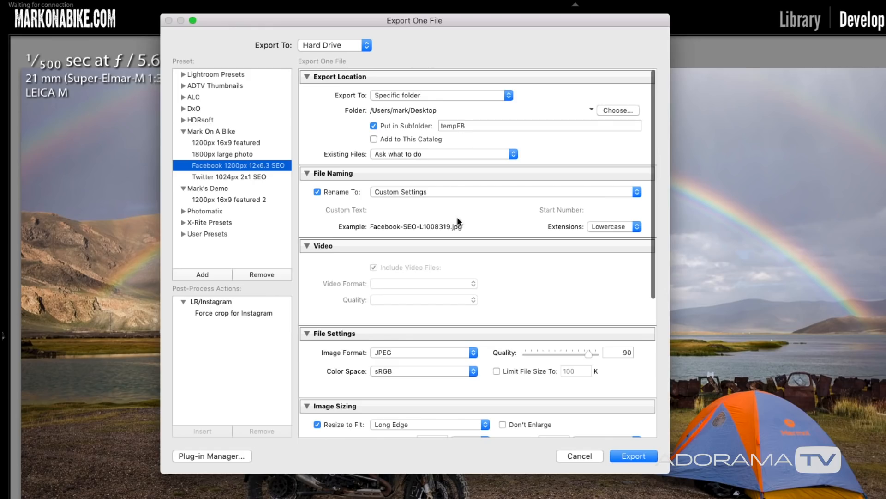
pyautogui.scroll(-5, 457, 217)
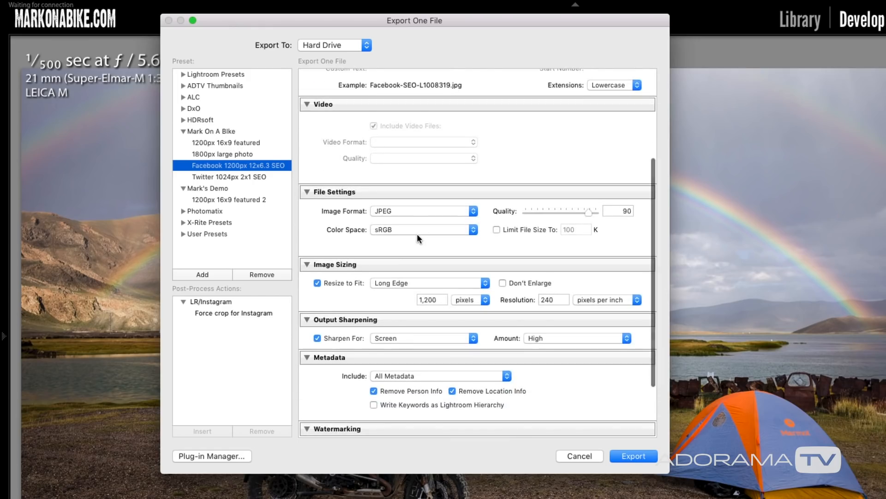
pyautogui.scroll(-3, 417, 234)
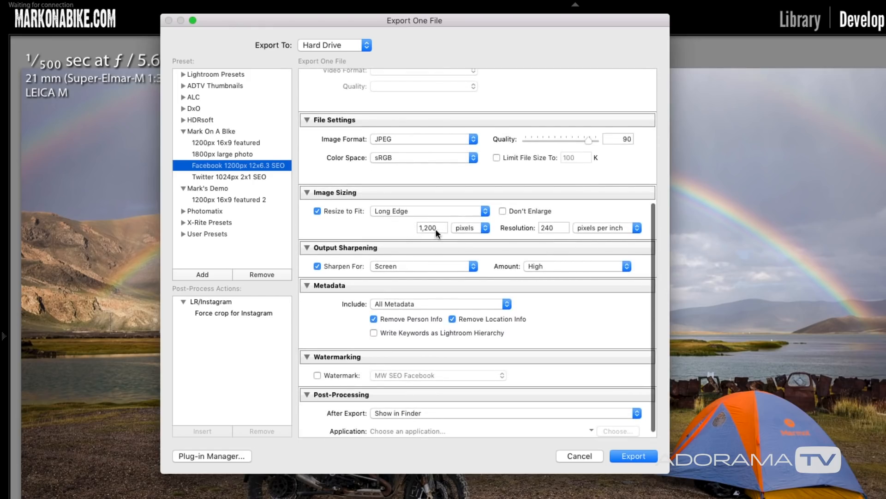
# Step: Load the Twitter 1024px 2x1 SEO preset and review its file naming, quality and image sizing
pyautogui.click(226, 177)
pyautogui.scroll(5, 414, 176)
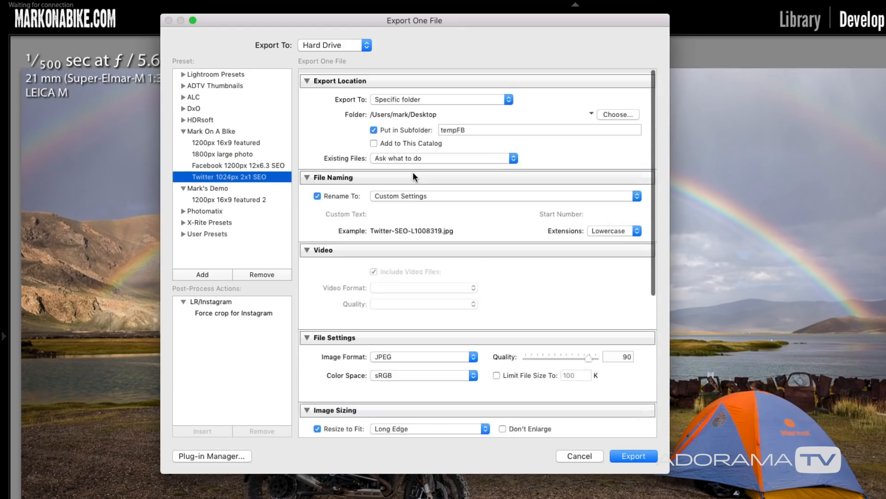
pyautogui.scroll(-10, 428, 223)
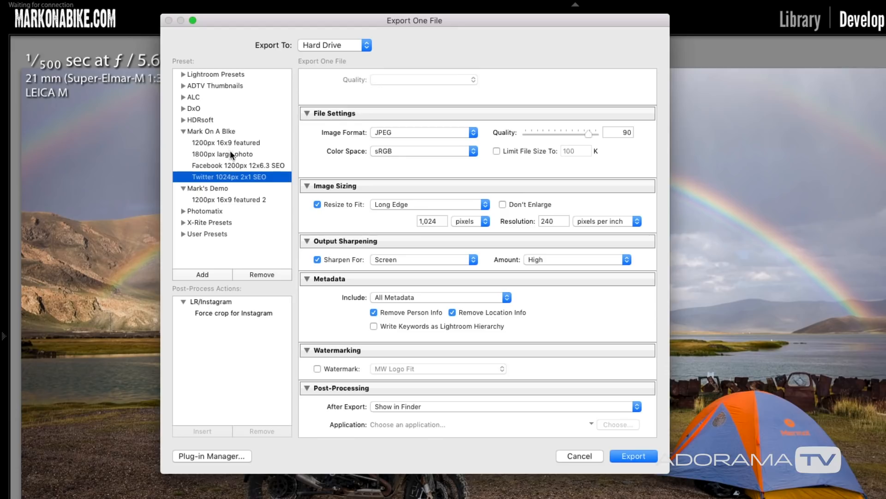
# Step: Compare the file-naming examples of the Facebook, 1200px 16x9 featured and Twitter export presets
pyautogui.click(239, 165)
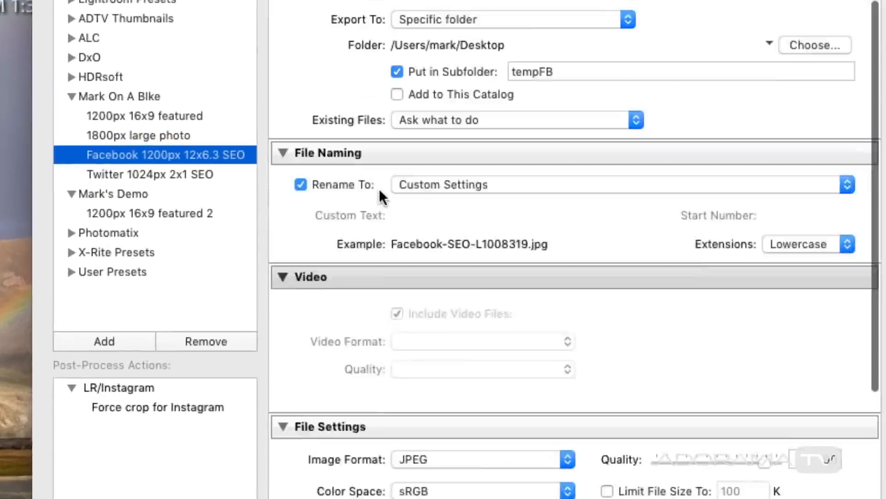
pyautogui.scroll(-1, 463, 166)
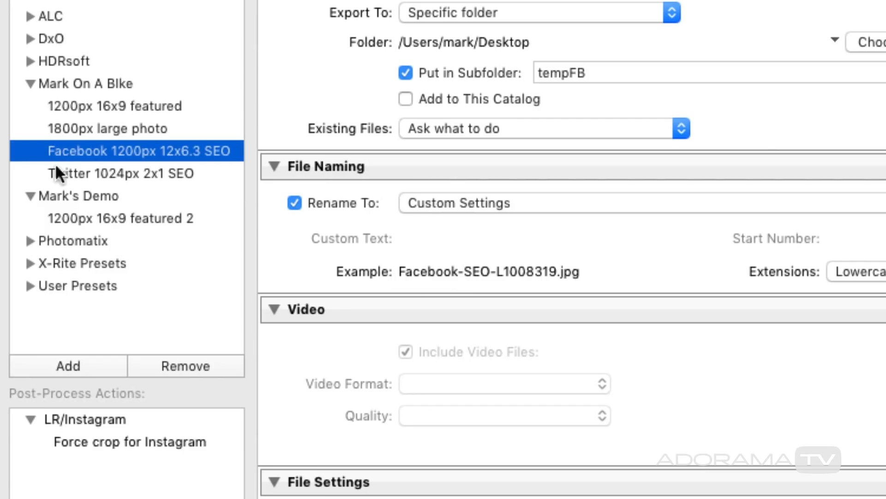
pyautogui.click(79, 105)
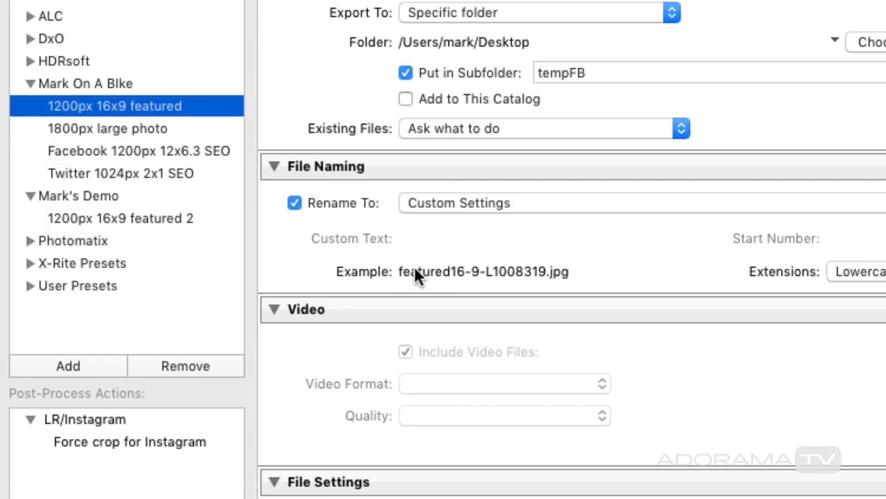
pyautogui.click(76, 172)
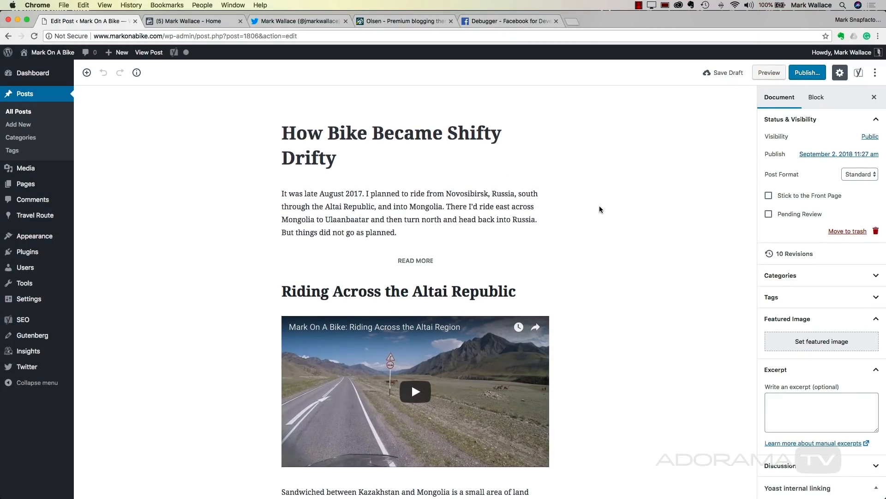
# Step: Read through the draft post "How Bike Became Shifty Drifty" in the WordPress editor, from its introduction to its last section
pyautogui.scroll(-5, 600, 209)
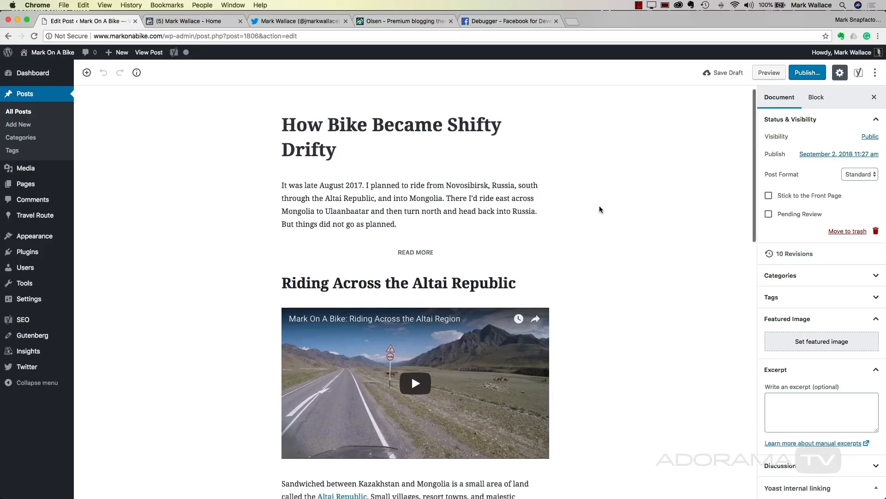
pyautogui.scroll(-12, 600, 209)
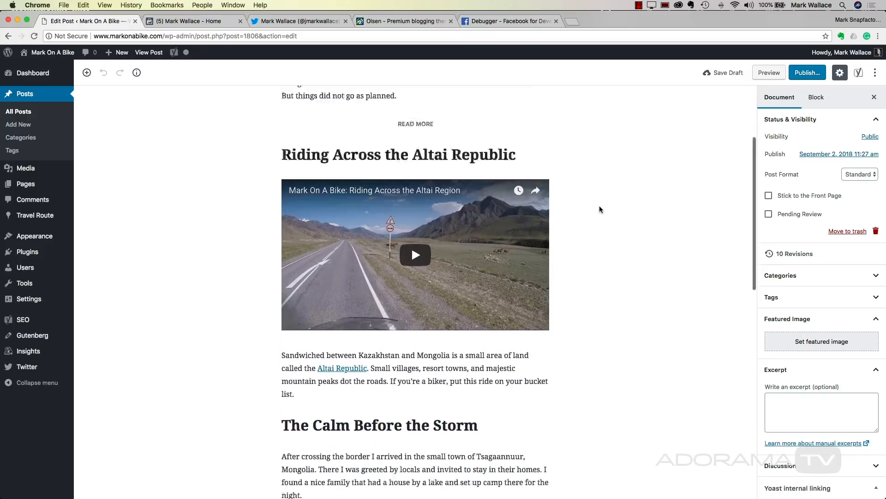
pyautogui.scroll(8, 599, 209)
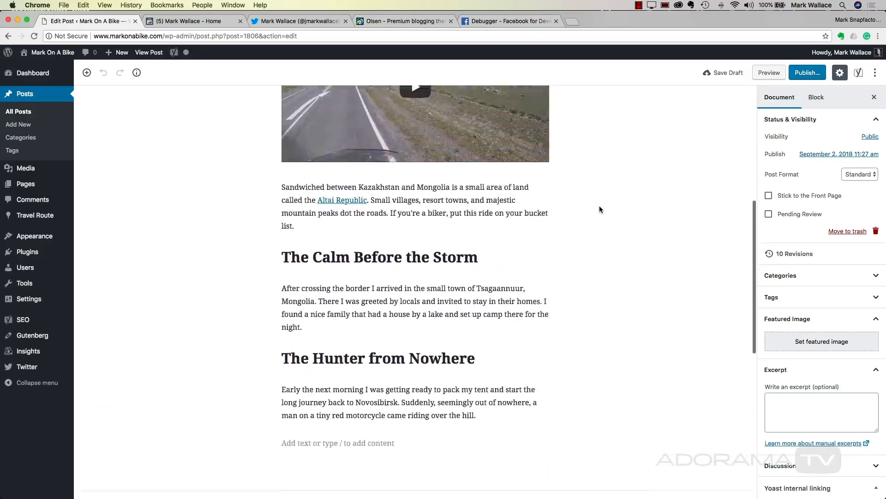
pyautogui.scroll(9, 599, 209)
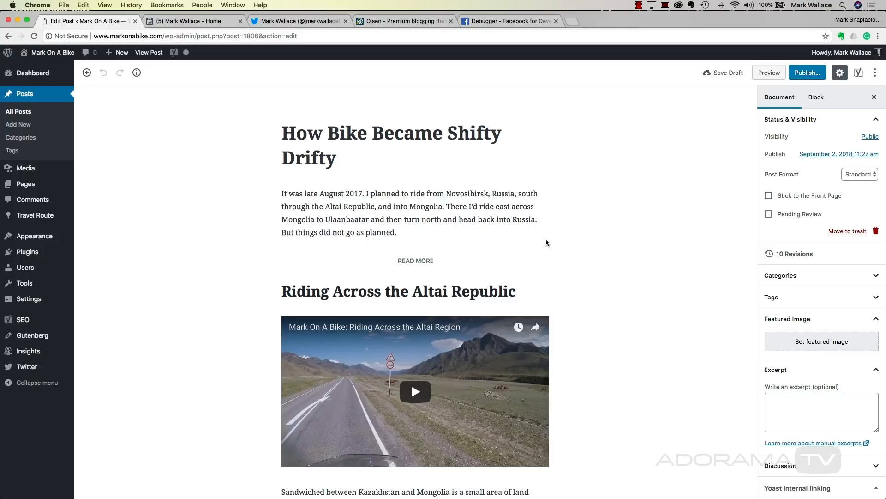
pyautogui.scroll(-5, 560, 236)
pyautogui.scroll(5, 587, 227)
# Step: Switch to Lightroom and view the selected five-star photo of the rainbow, motorcycle and tent full screen
pyautogui.press('super+Tab')
pyautogui.press('super+Tab')
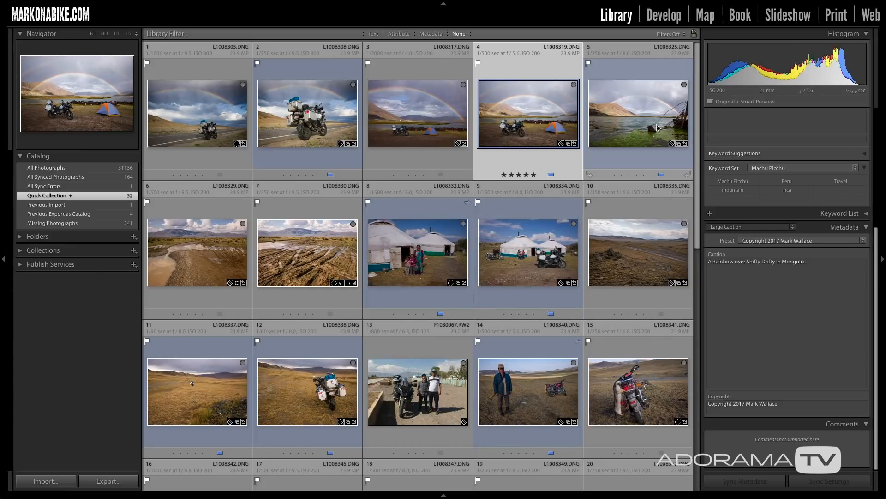
pyautogui.press('f')
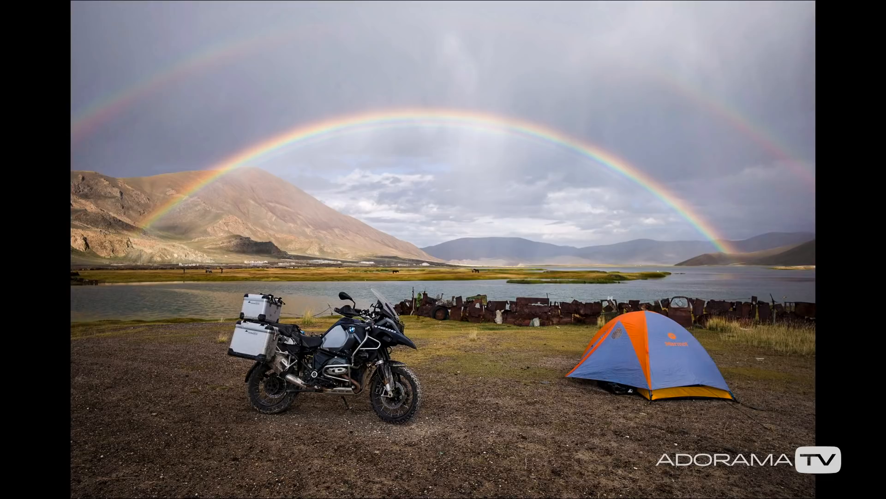
pyautogui.press('f')
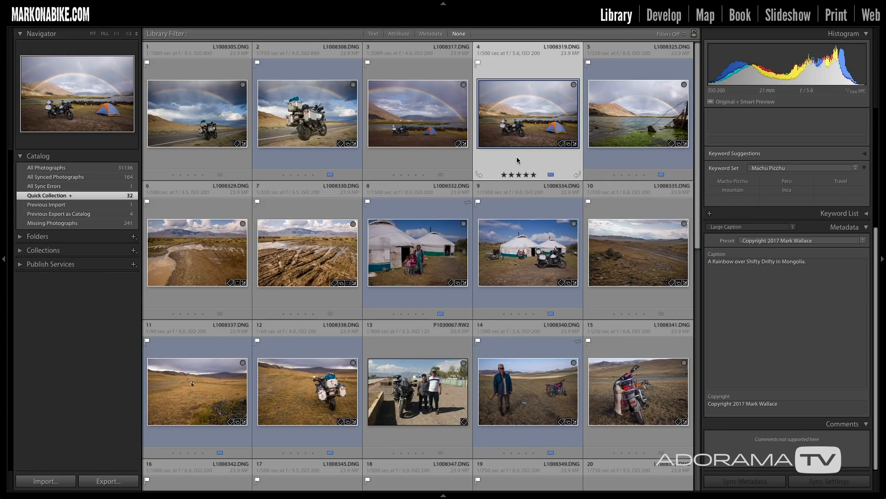
# Step: Create a virtual copy of the five-star rainbow photo and crop the copy to a 16 x 9 aspect ratio
pyautogui.rightClick(518, 135)
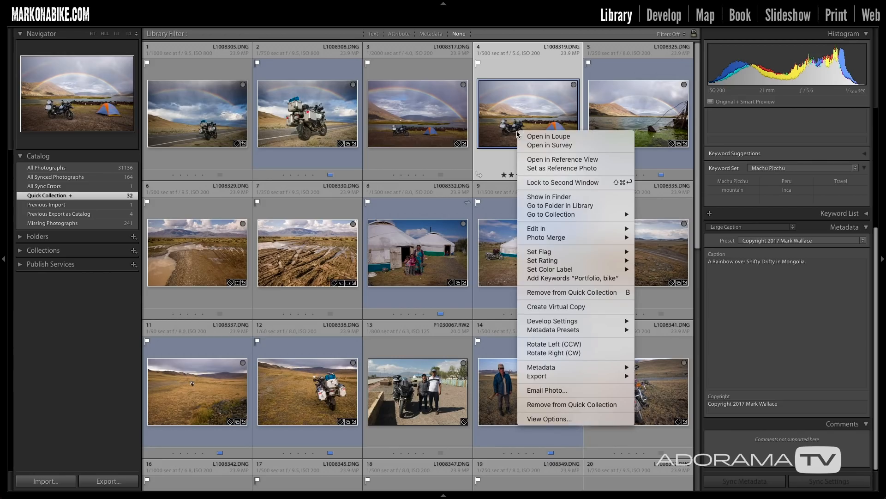
pyautogui.click(567, 306)
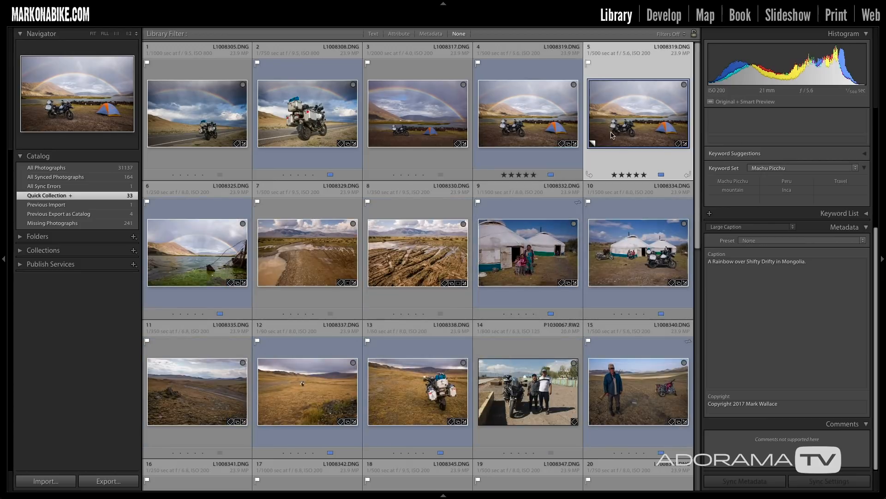
pyautogui.moveTo(611, 135)
pyautogui.press('r')
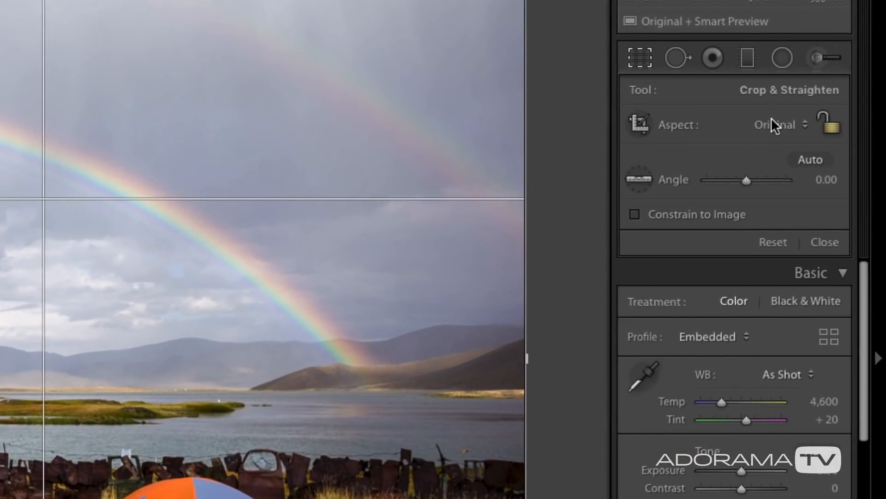
pyautogui.click(770, 125)
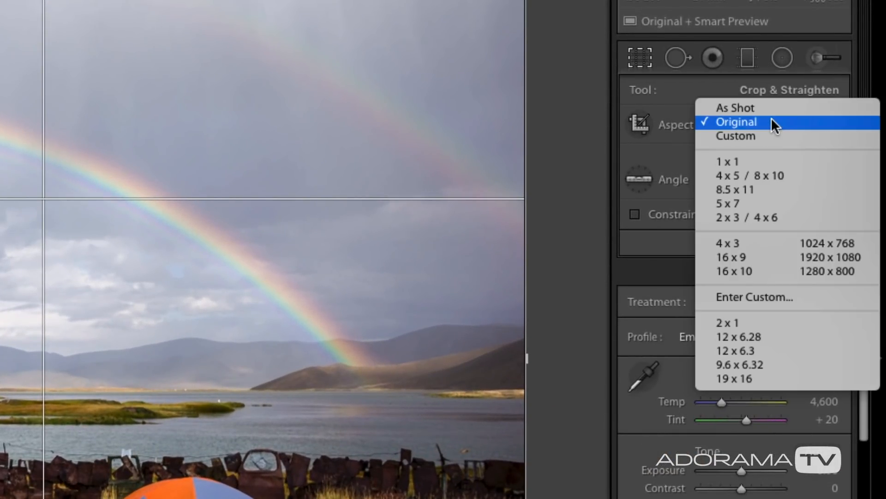
pyautogui.click(766, 258)
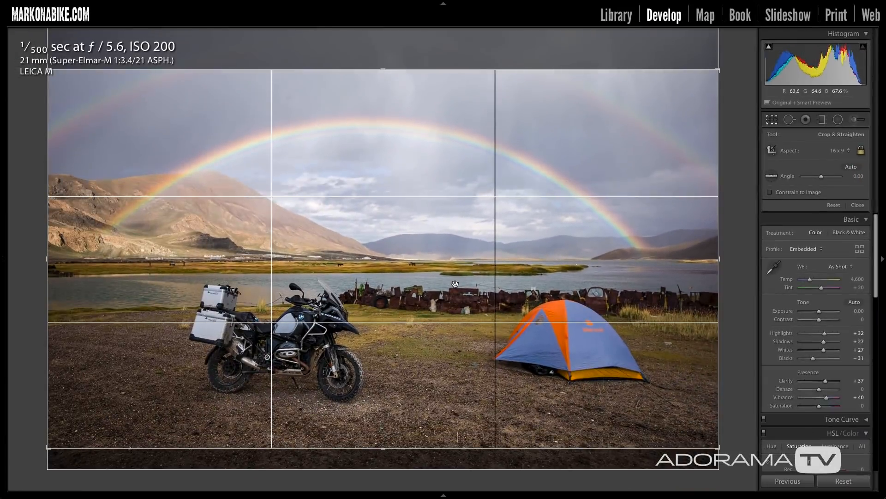
pyautogui.press('Return')
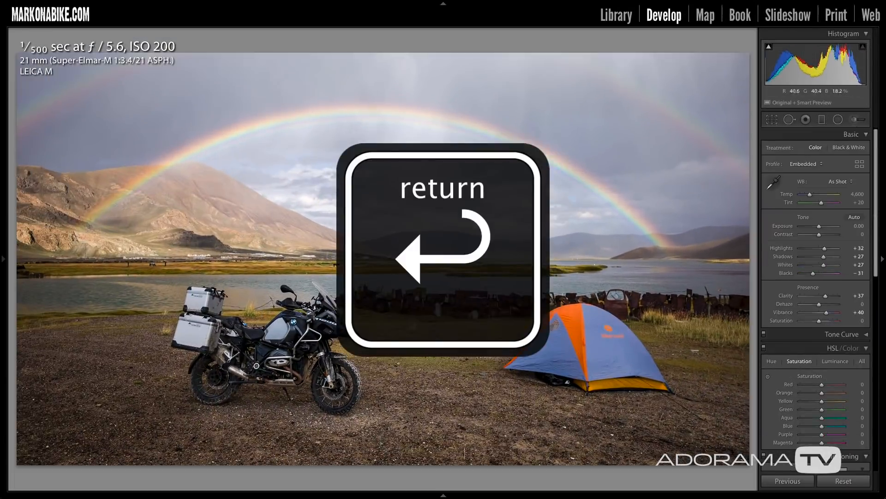
# Step: Export the cropped copy with the 1200px 16x9 featured preset and preview the exported file before returning to the full photo
pyautogui.click(71, 5)
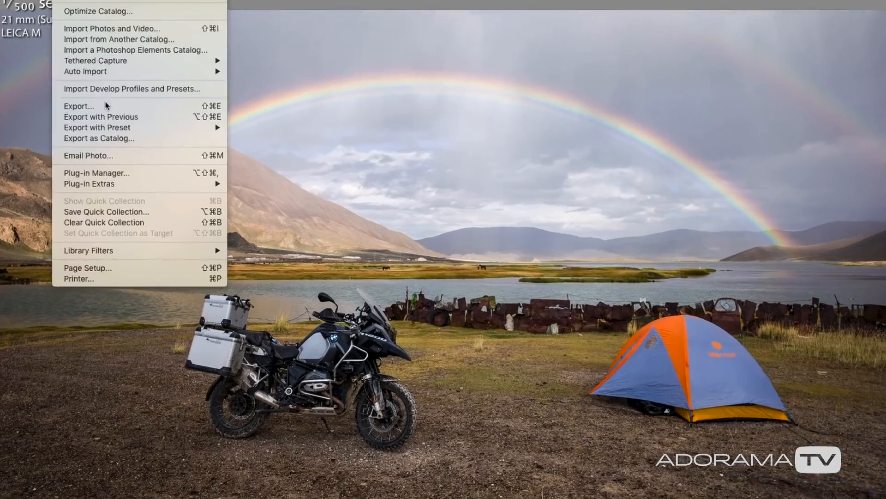
pyautogui.moveTo(110, 149)
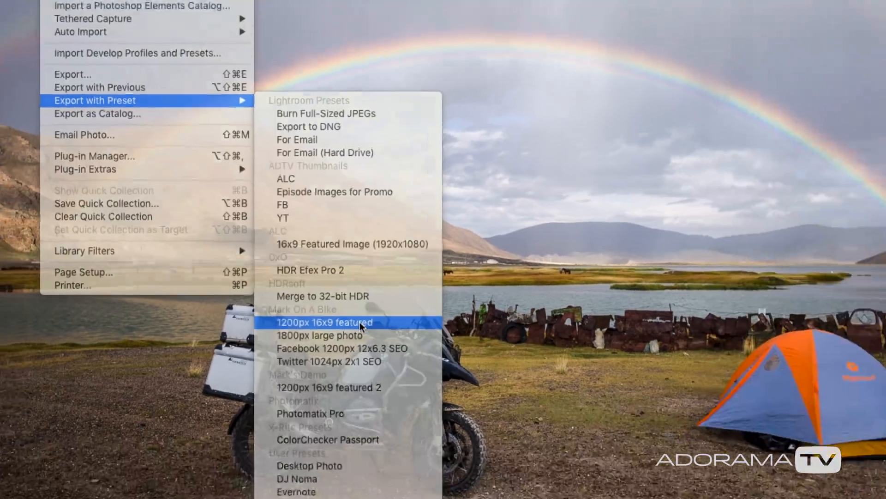
pyautogui.click(443, 349)
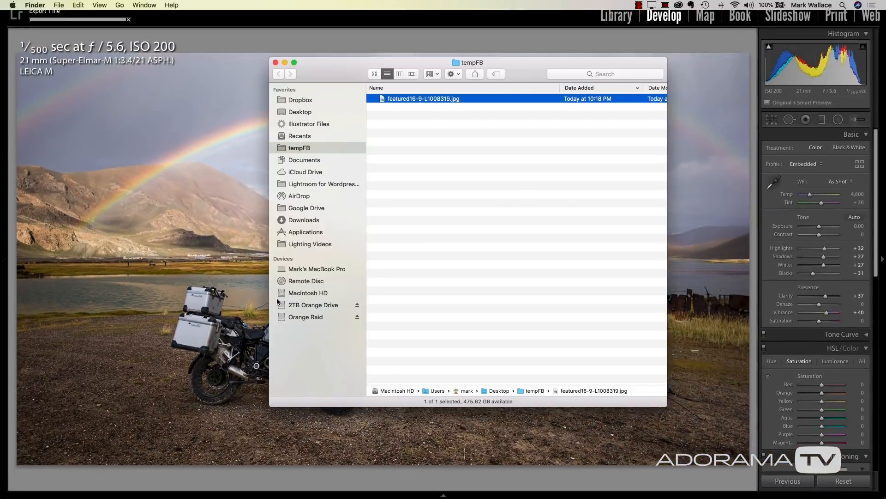
pyautogui.press('space')
pyautogui.press('space')
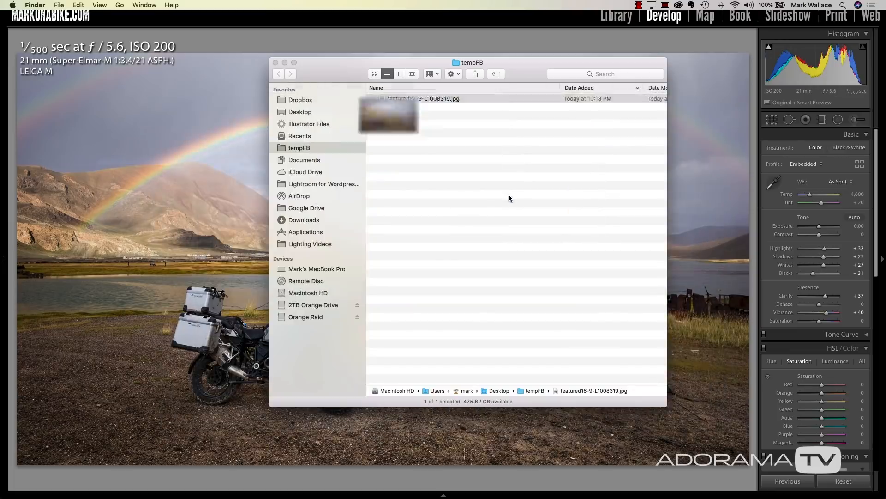
pyautogui.click(685, 146)
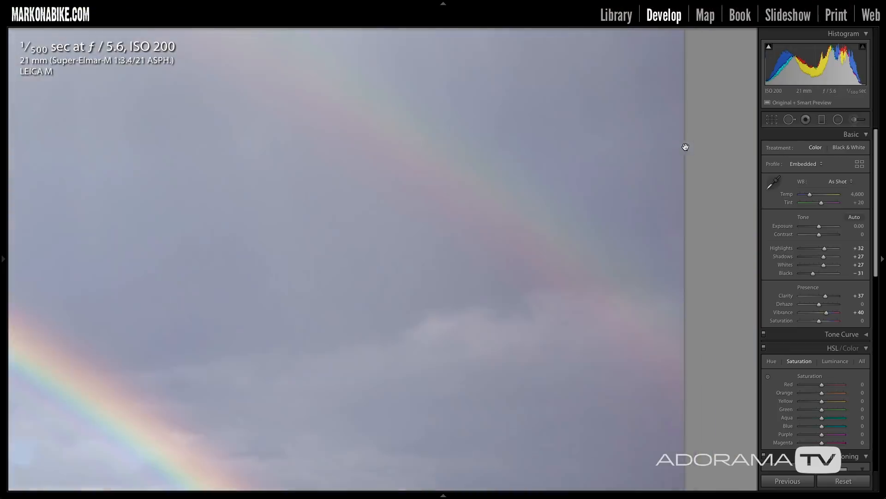
pyautogui.click(552, 178)
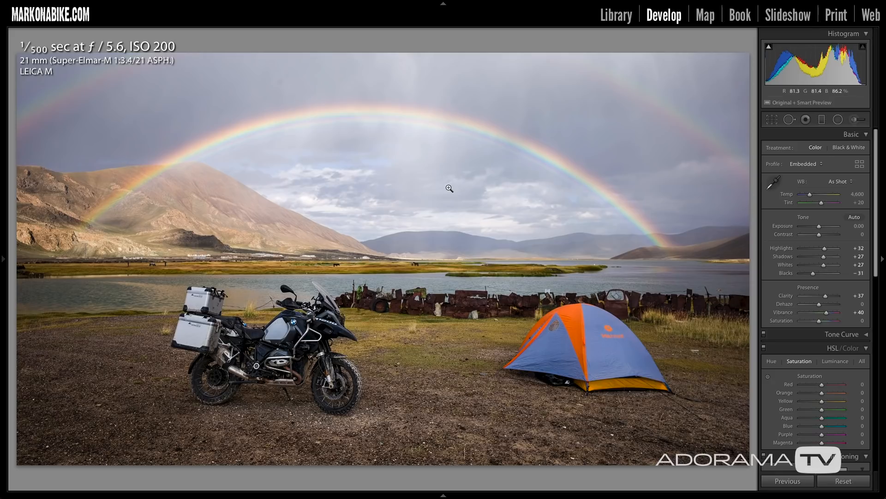
# Step: Recrop the rainbow photo copy to a custom aspect ratio of 1200 x 630
pyautogui.press('r')
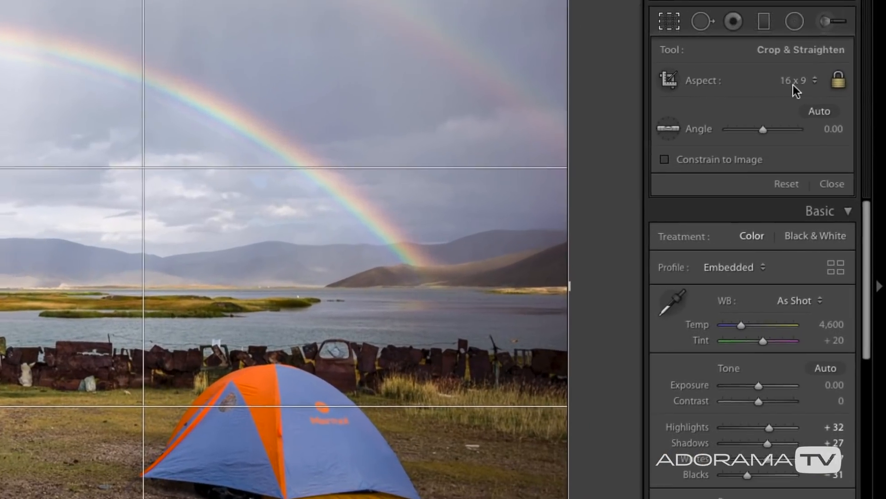
pyautogui.click(837, 150)
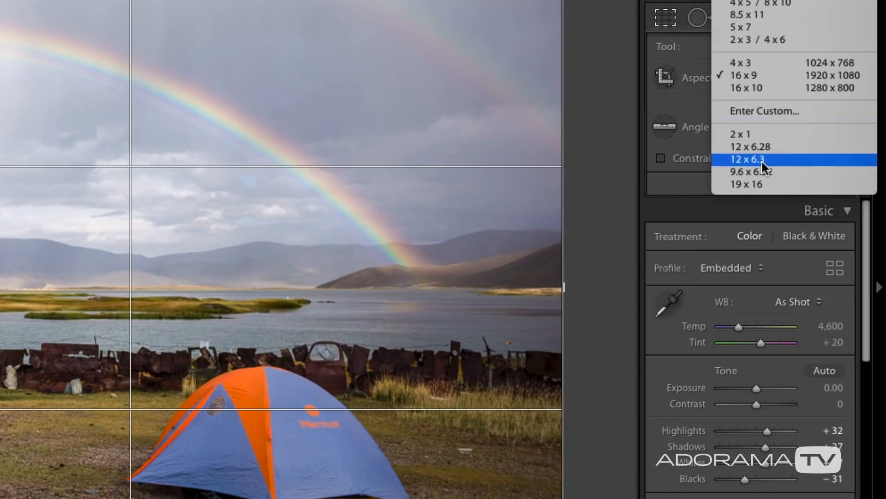
pyautogui.click(771, 110)
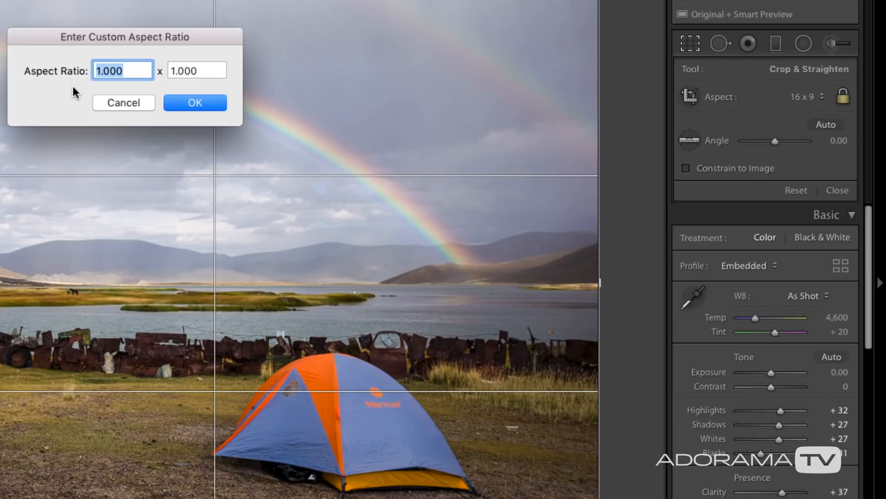
pyautogui.write('1200')
pyautogui.press('Tab')
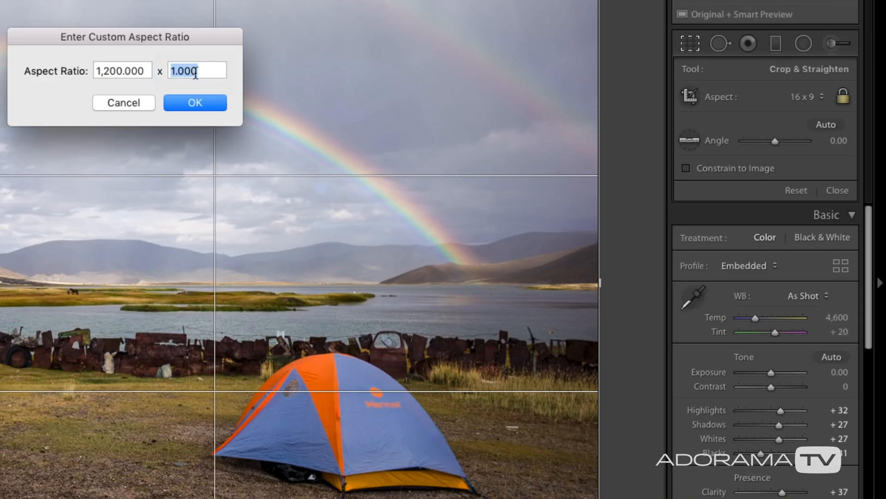
pyautogui.write('630')
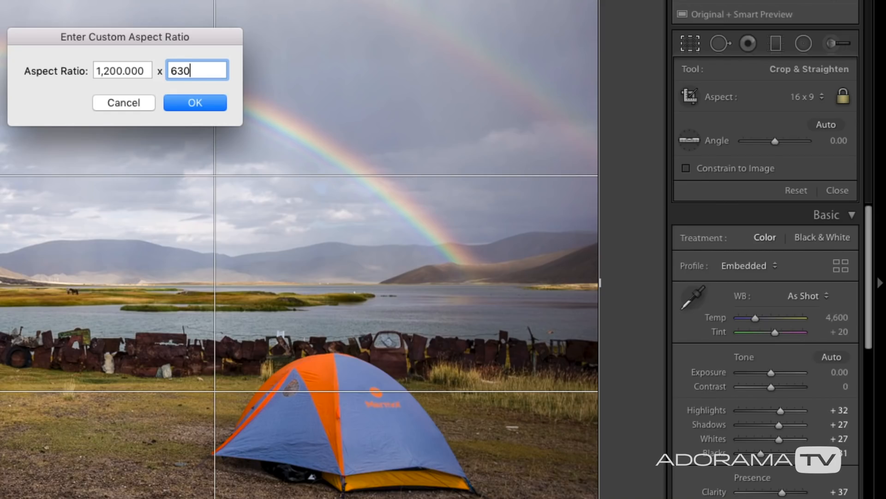
pyautogui.click(193, 103)
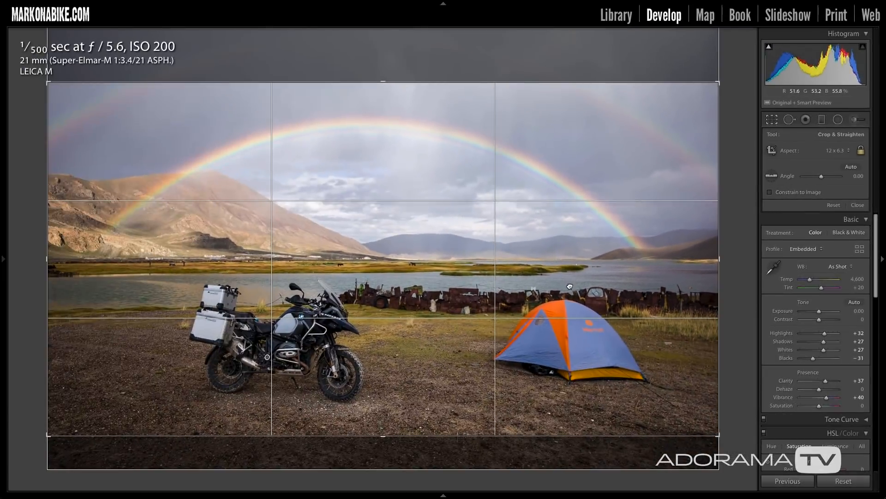
pyautogui.moveTo(112, 396); pyautogui.dragTo(112, 394)
pyautogui.moveTo(570, 284); pyautogui.dragTo(570, 284)
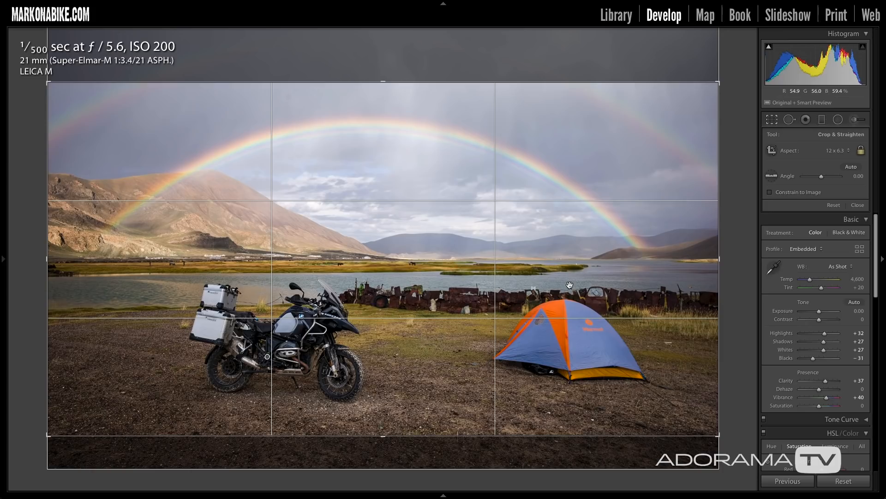
pyautogui.press('Return')
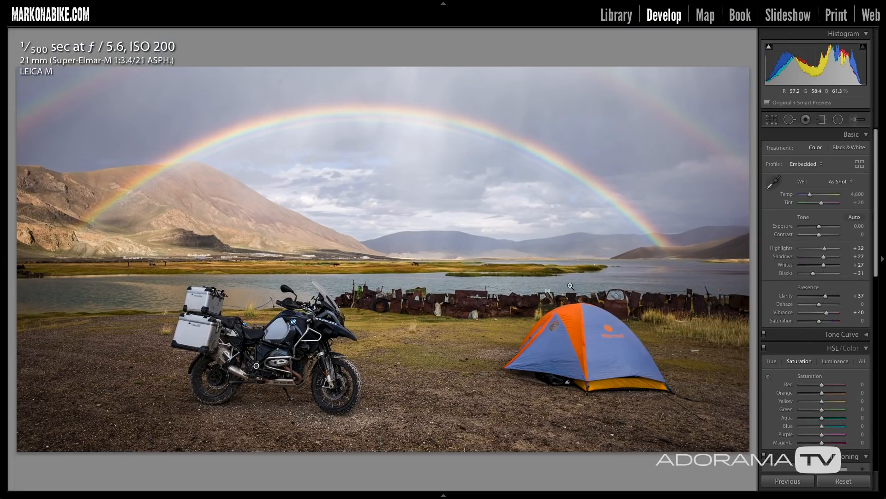
# Step: Export the recropped photo with the Facebook 1200px 12x6.3 SEO preset and close the tempFB folder window
pyautogui.click(71, 5)
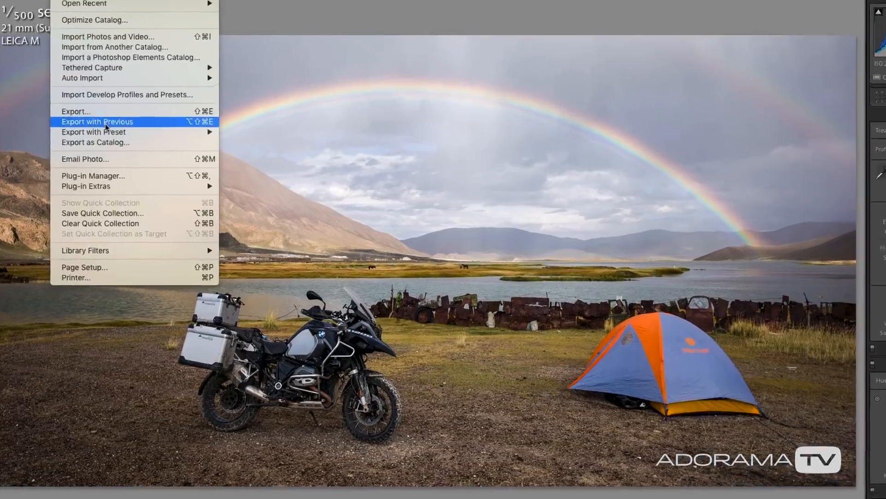
pyautogui.moveTo(105, 131)
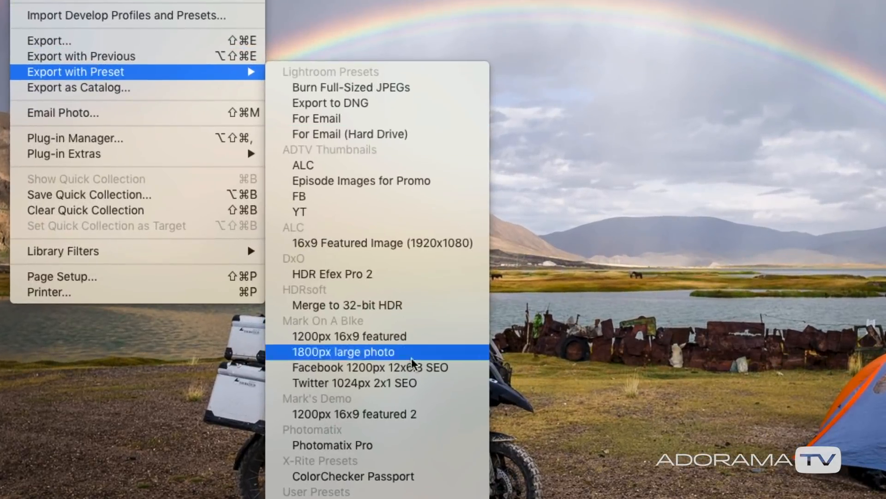
pyautogui.click(408, 367)
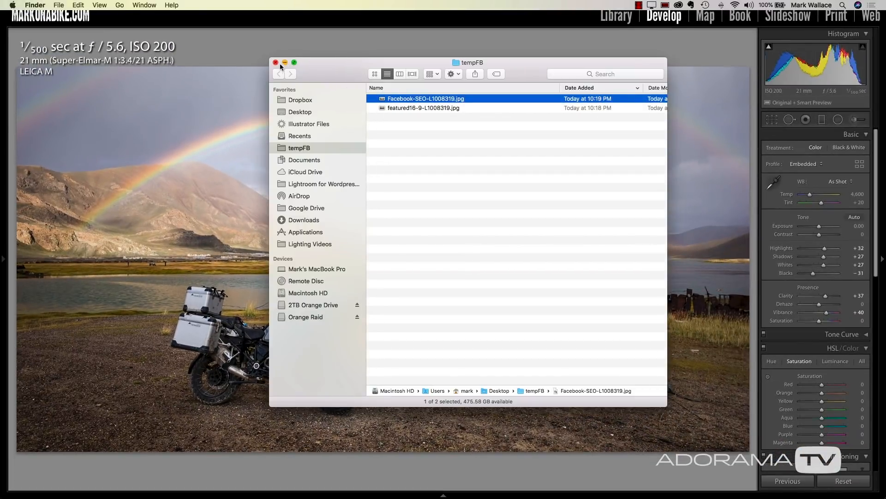
pyautogui.click(276, 62)
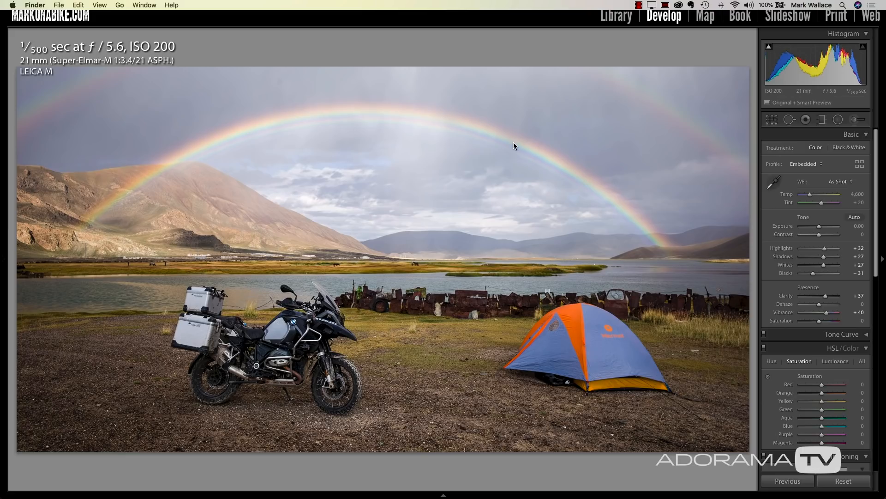
# Step: Recrop the rainbow photo copy to a 2 x 1 aspect ratio and slightly reposition the image within the crop
pyautogui.click(505, 74)
pyautogui.press('r')
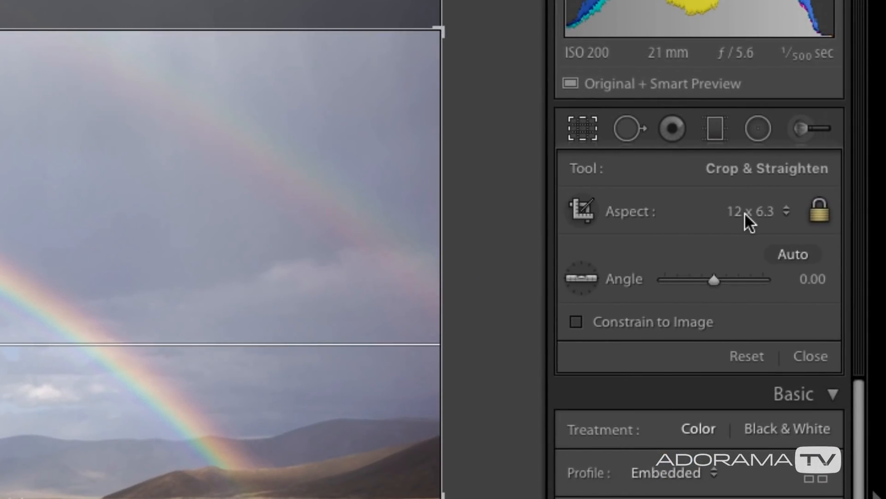
pyautogui.click(744, 212)
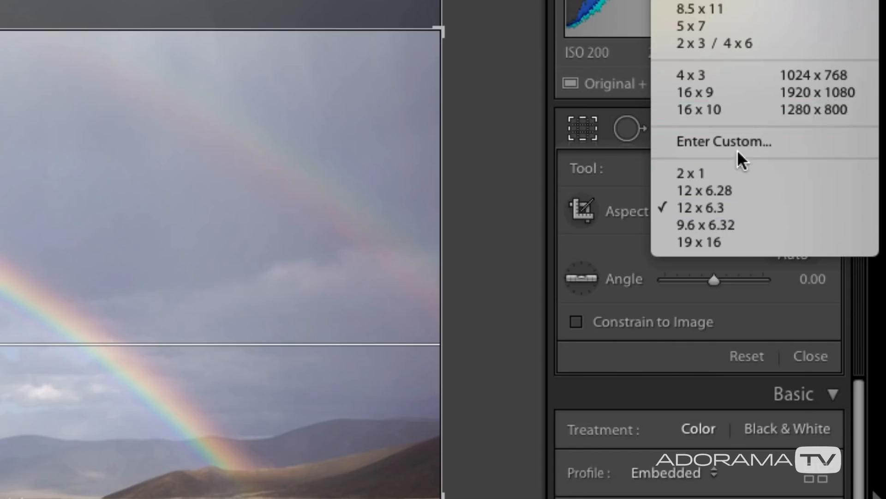
pyautogui.click(707, 171)
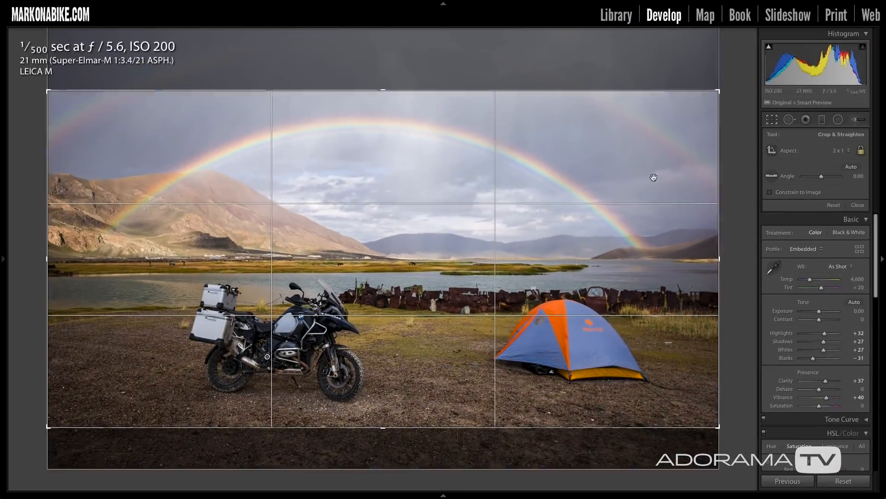
pyautogui.moveTo(519, 246); pyautogui.dragTo(518, 243)
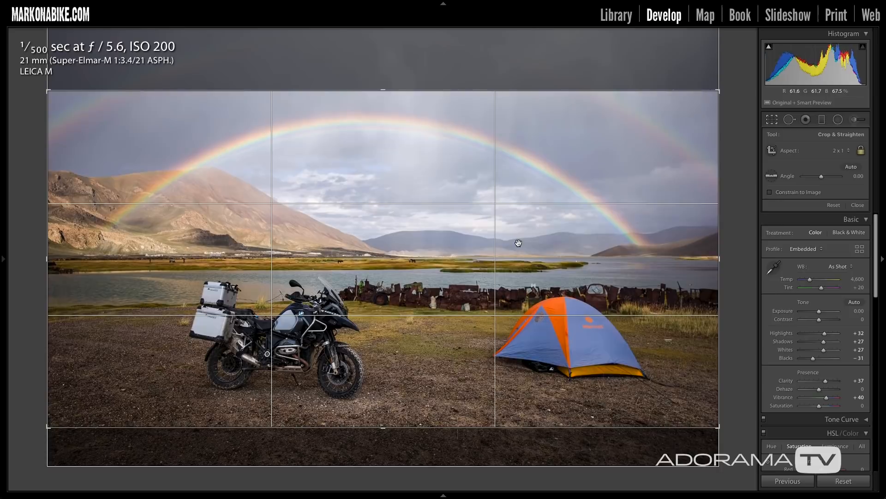
pyautogui.press('Return')
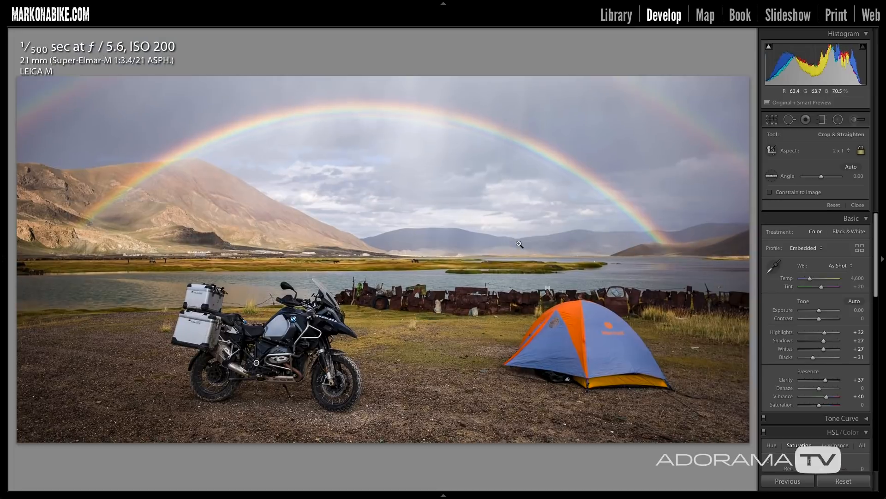
# Step: Export the recropped photo with the Twitter 1024px 2x1 SEO preset
pyautogui.moveTo(148, 2)
pyautogui.click(71, 5)
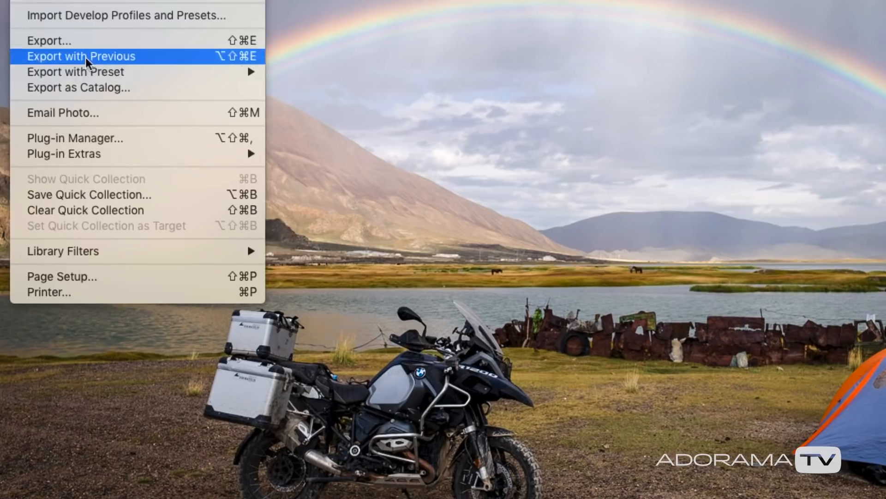
pyautogui.moveTo(113, 147)
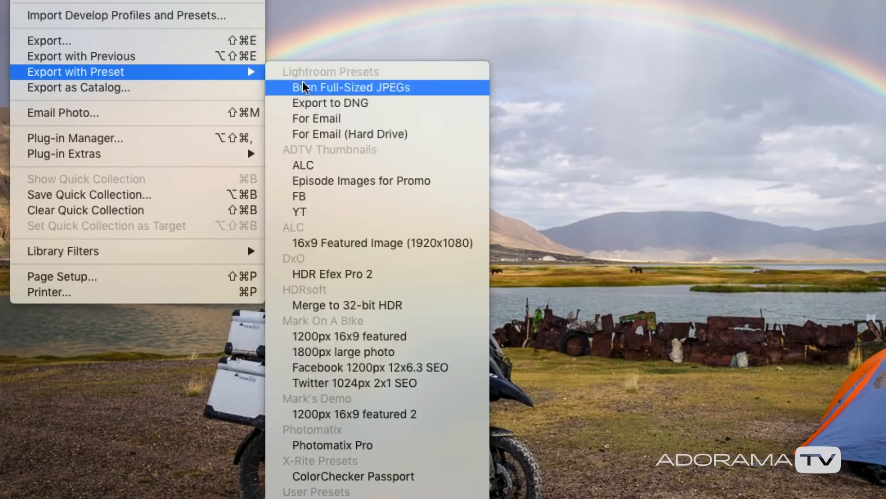
pyautogui.click(359, 384)
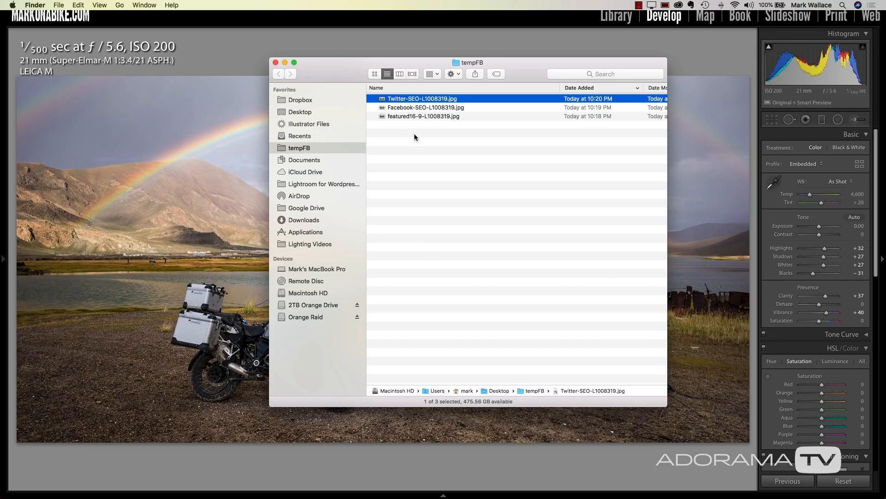
# Step: Switch to the WordPress post in Chrome and open the file upload area for its featured image
pyautogui.press('super+Tab')
pyautogui.press('super+Tab')
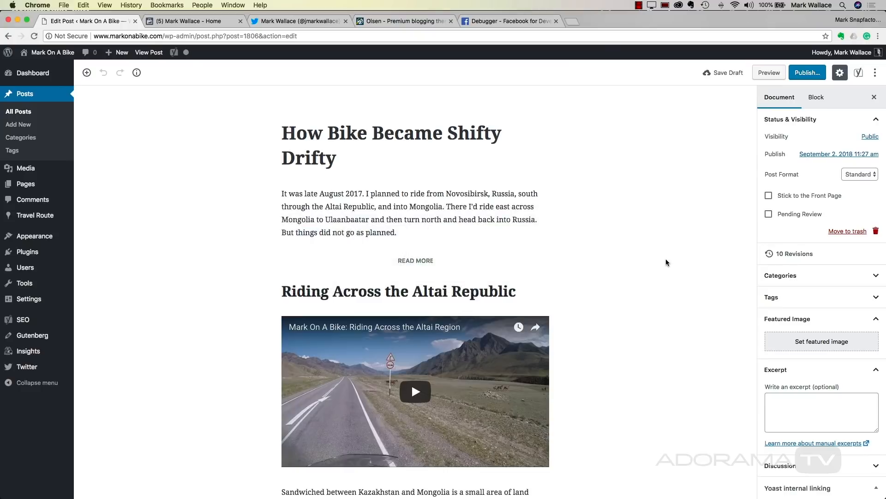
pyautogui.scroll(-3, 664, 262)
pyautogui.scroll(3, 665, 262)
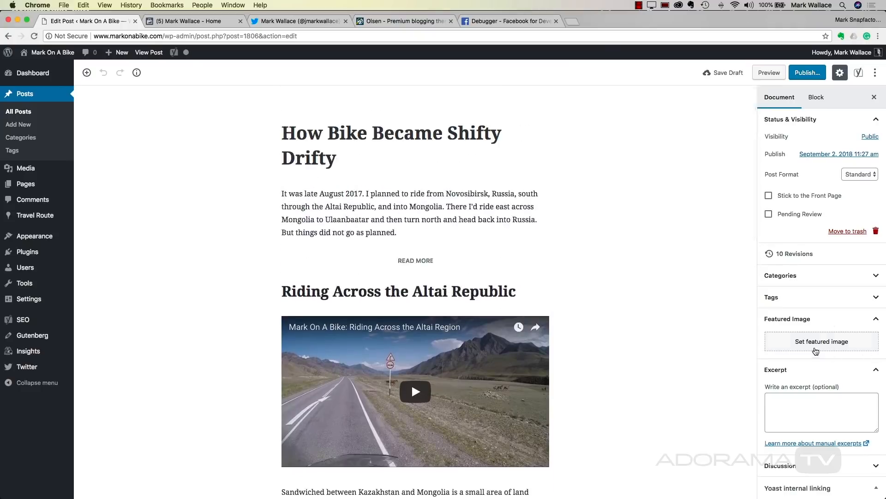
pyautogui.click(816, 342)
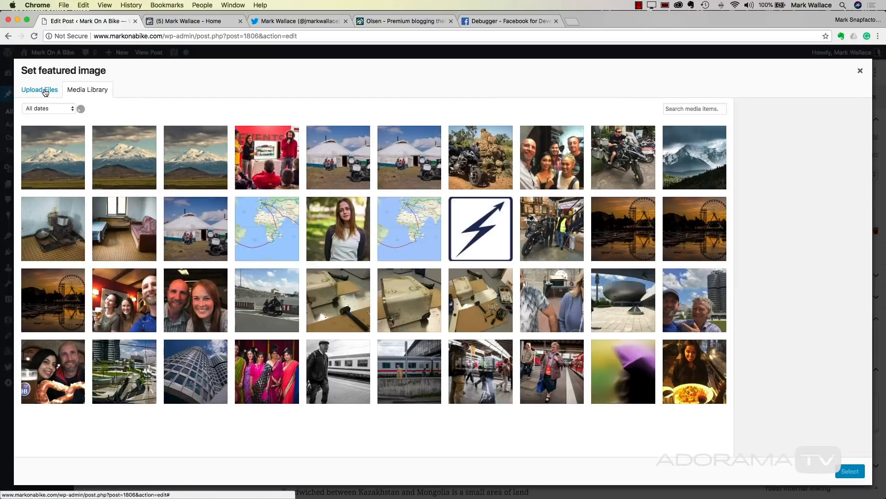
pyautogui.click(45, 91)
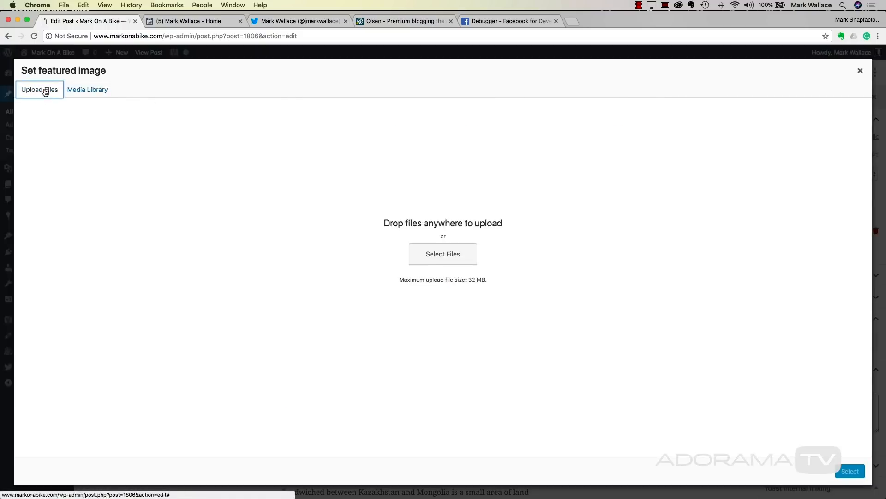
# Step: Upload the featured16-9, Facebook-SEO and Twitter-SEO L1008319 JPEGs from the tempFB folder to the media library
pyautogui.press('super+Tab')
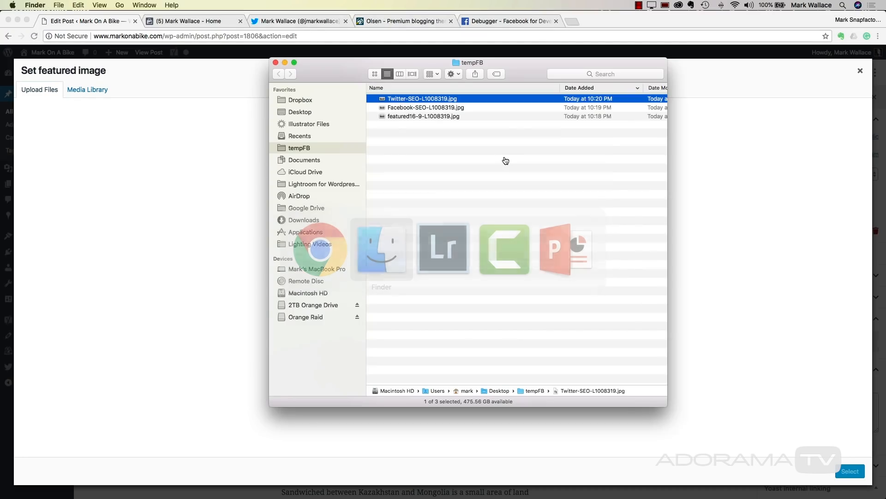
pyautogui.click(420, 118)
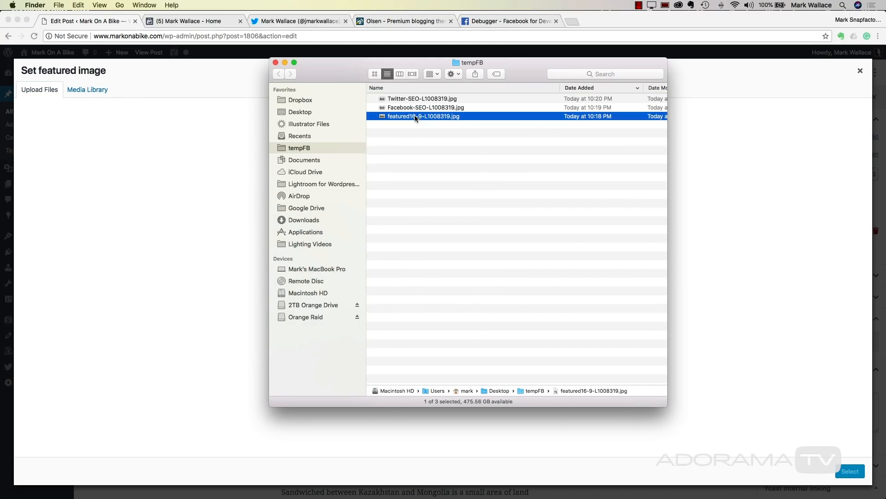
pyautogui.keyDown('shift'); pyautogui.click(388, 99); pyautogui.keyUp('shift')
pyautogui.moveTo(383, 101); pyautogui.dragTo(180, 173)
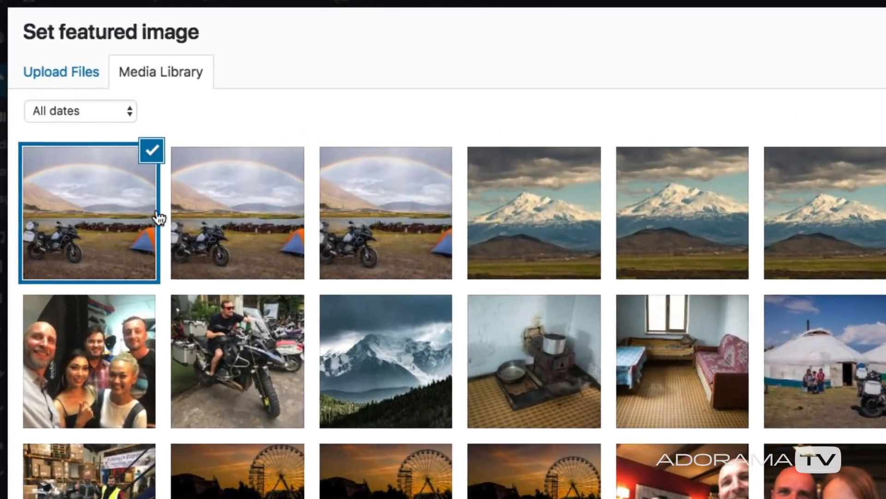
# Step: Check the attachment details of the three uploaded rainbow images and set featured16-9-L1008319.jpg as the post's featured image
pyautogui.click(226, 226)
pyautogui.click(363, 231)
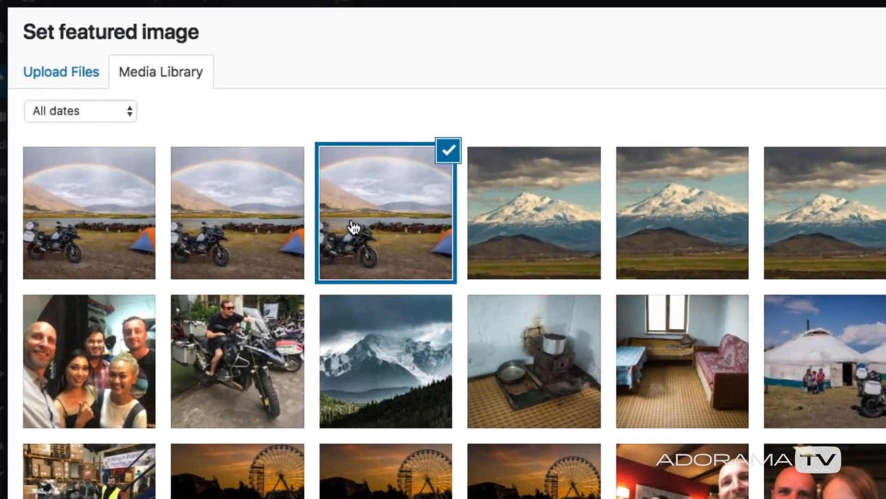
pyautogui.click(253, 223)
pyautogui.click(123, 217)
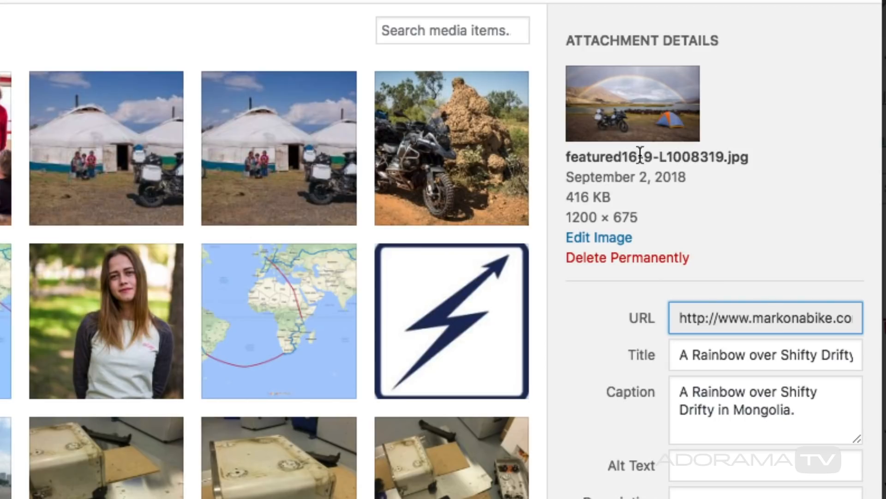
pyautogui.click(1, 152)
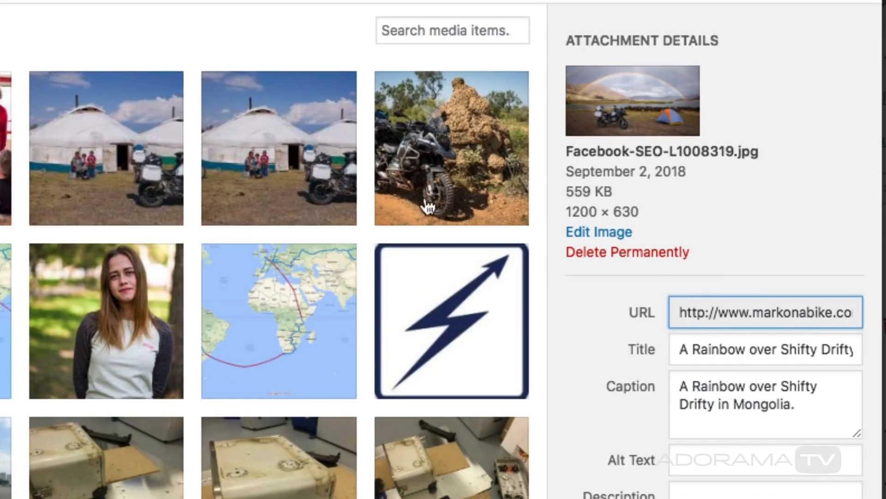
pyautogui.click(1, 157)
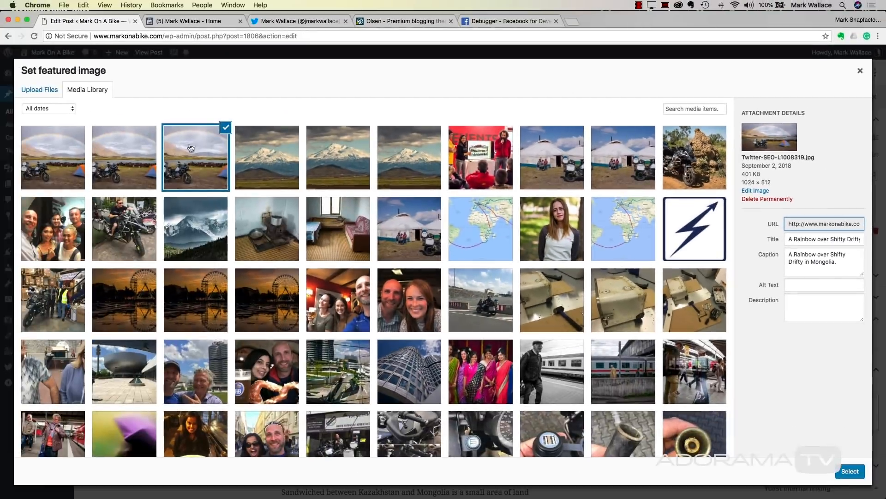
pyautogui.click(67, 158)
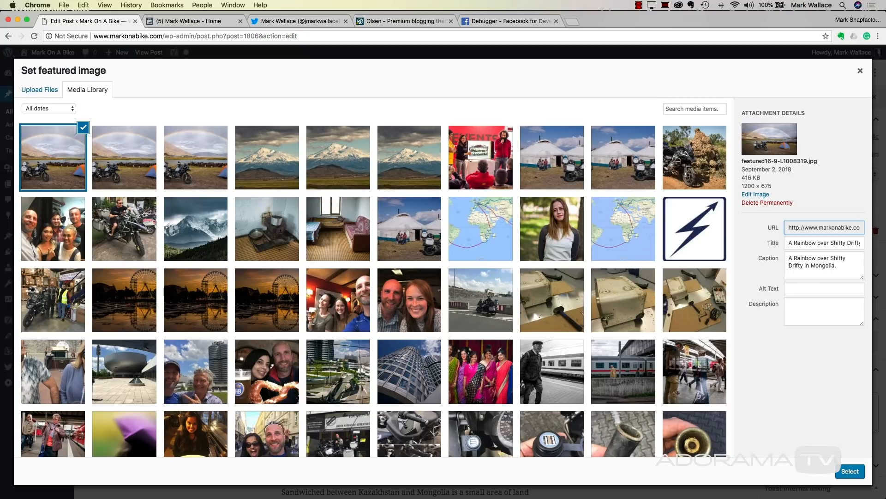
pyautogui.click(846, 472)
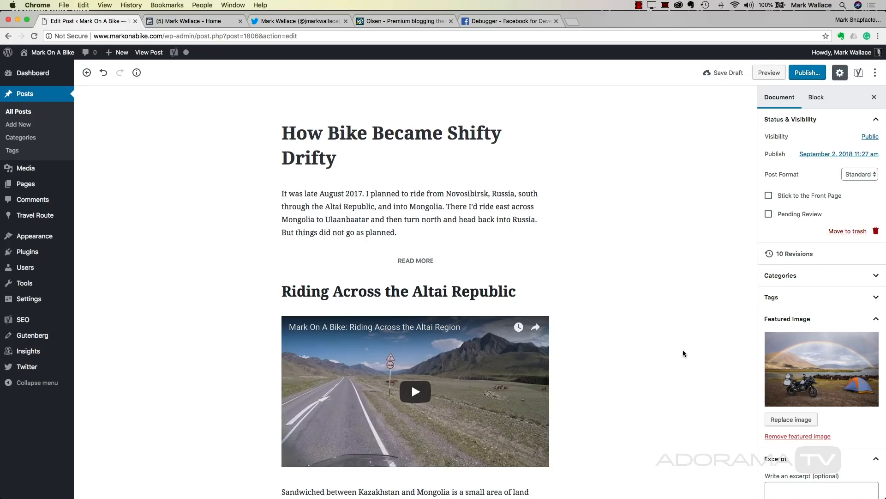
# Step: Set Facebook-SEO-L1008319.jpg as the Facebook image in the post's Yoast SEO social settings
pyautogui.scroll(-5, 664, 333)
pyautogui.scroll(-10, 664, 332)
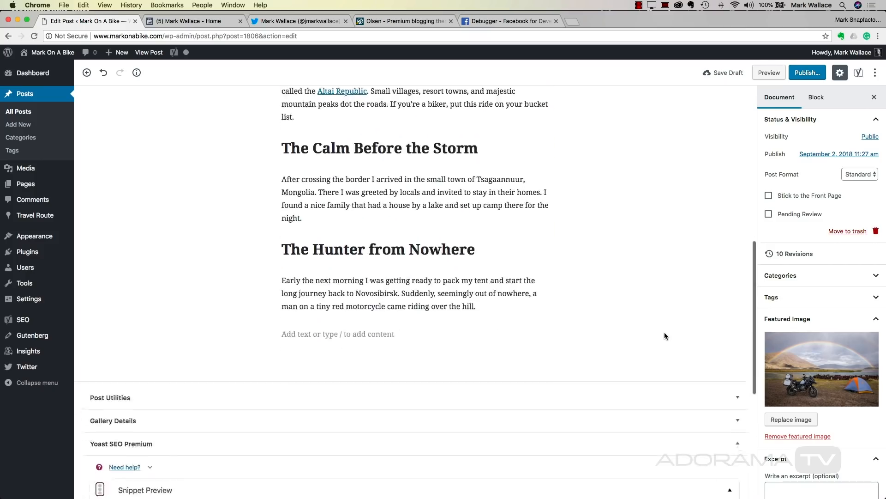
pyautogui.scroll(-1, 664, 332)
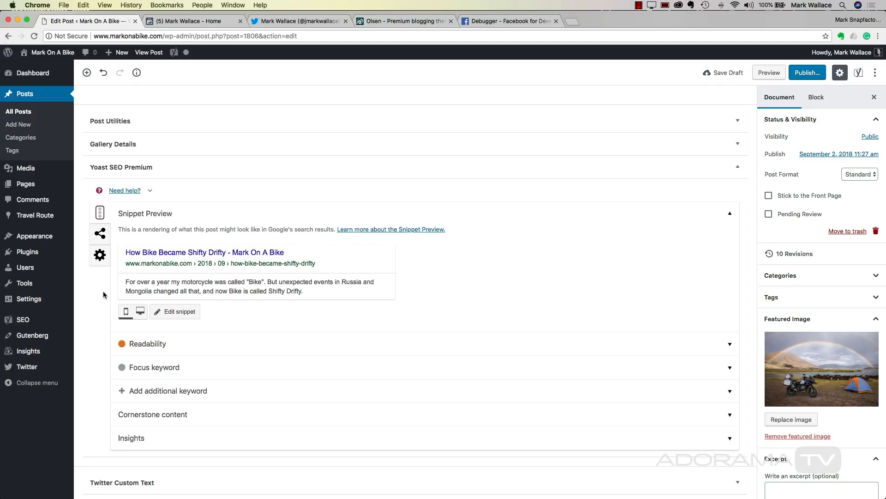
pyautogui.click(101, 235)
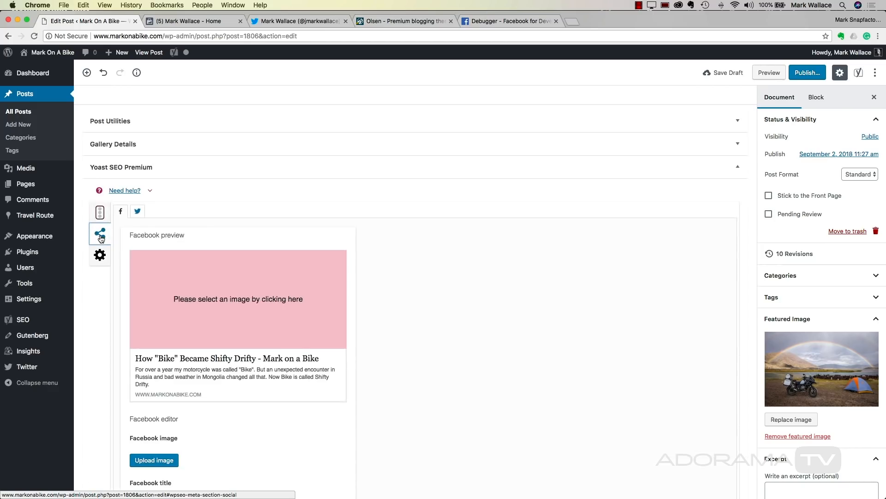
pyautogui.scroll(-3, 191, 244)
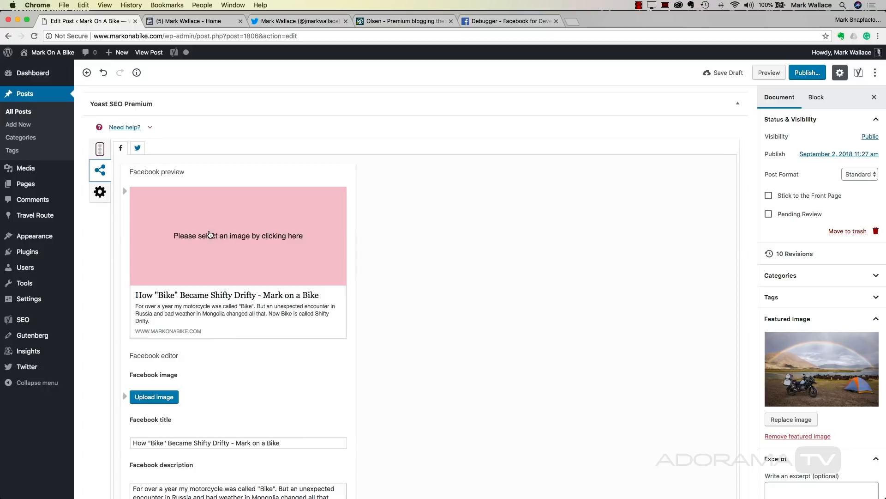
pyautogui.click(166, 398)
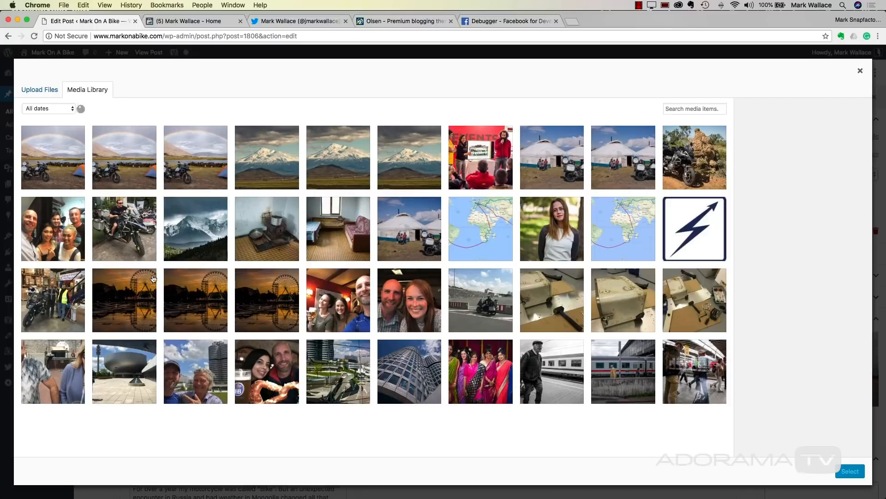
pyautogui.click(132, 173)
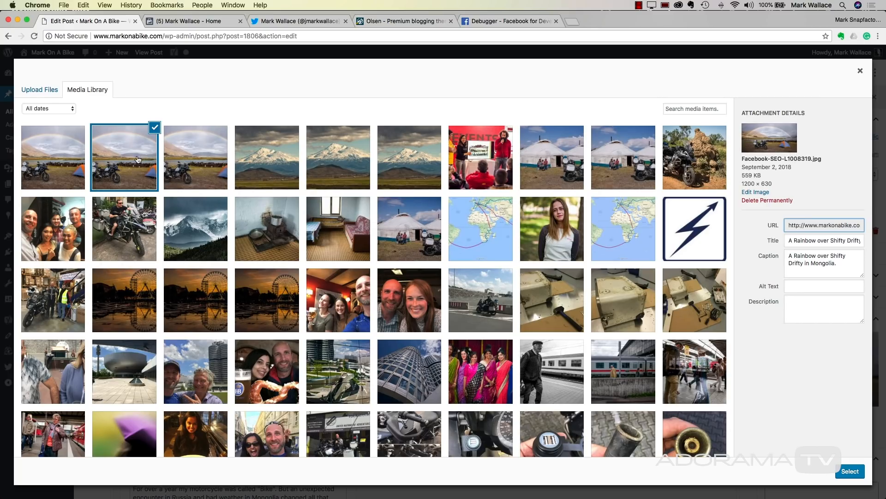
pyautogui.click(849, 471)
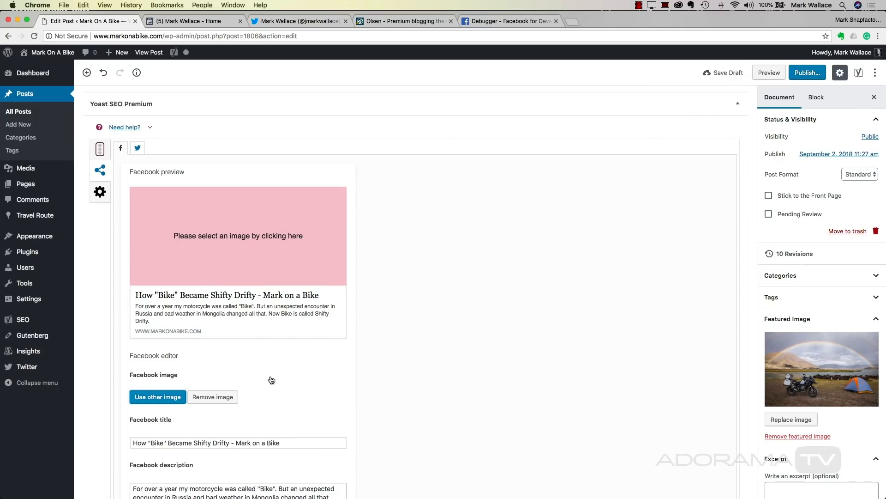
# Step: Check the Facebook preview and set Twitter-SEO-L1008319.jpg as the post's Twitter image in Yoast SEO
pyautogui.scroll(-2, 272, 379)
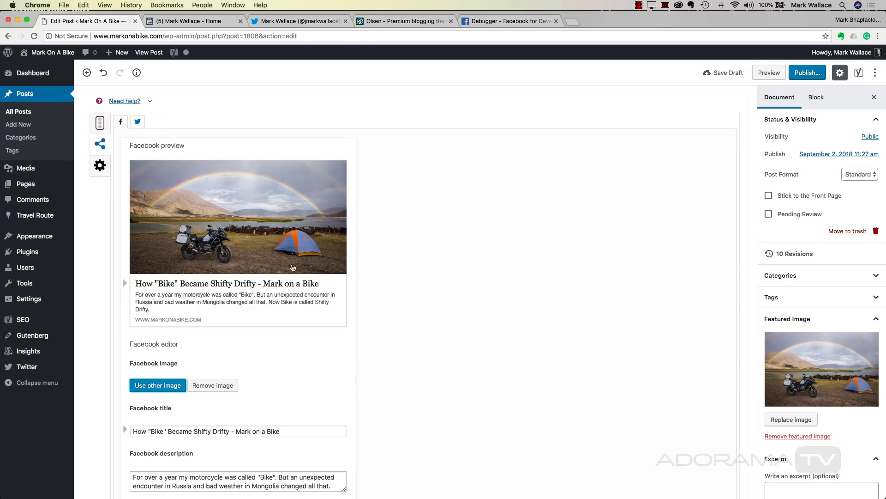
pyautogui.scroll(-1, 251, 339)
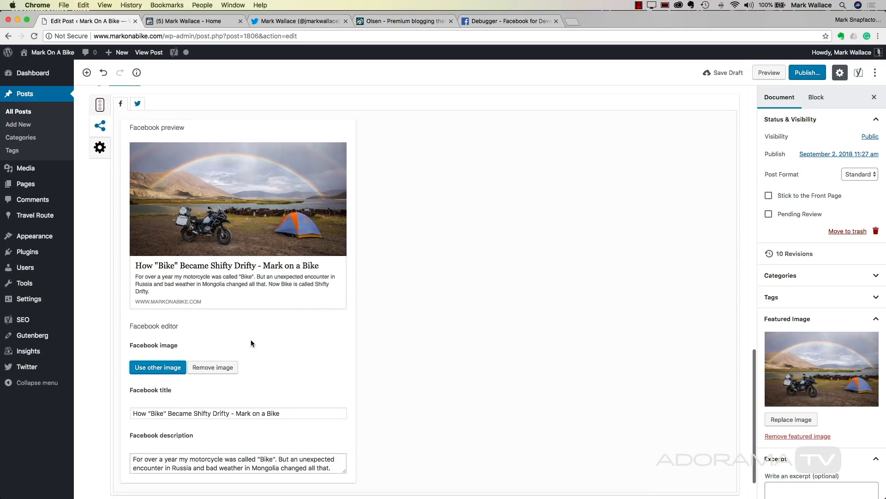
pyautogui.scroll(1, 250, 339)
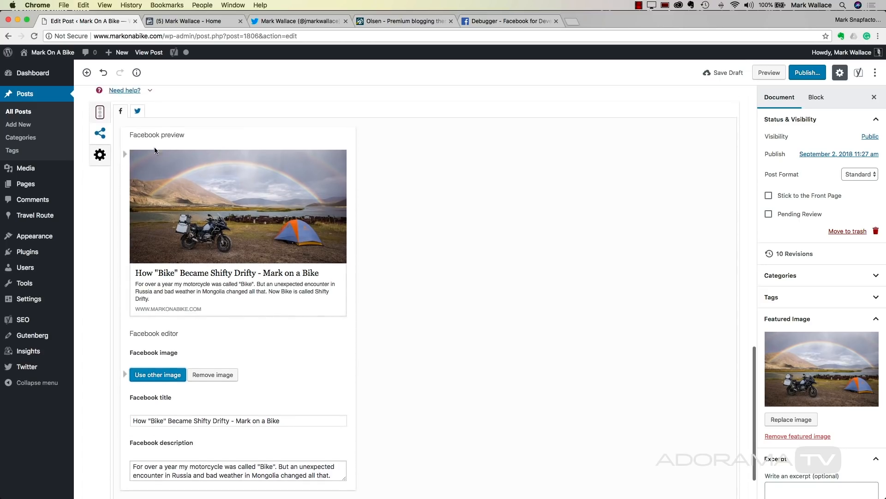
pyautogui.click(138, 112)
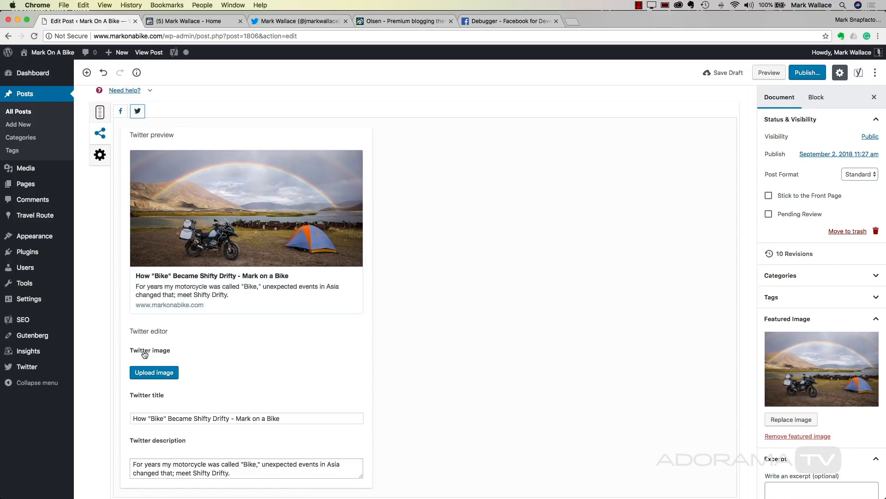
pyautogui.click(151, 373)
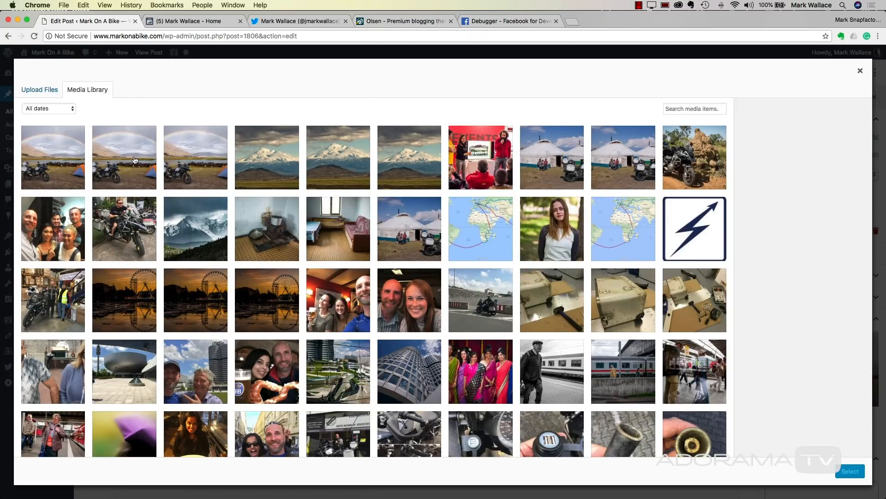
pyautogui.click(135, 160)
pyautogui.click(182, 163)
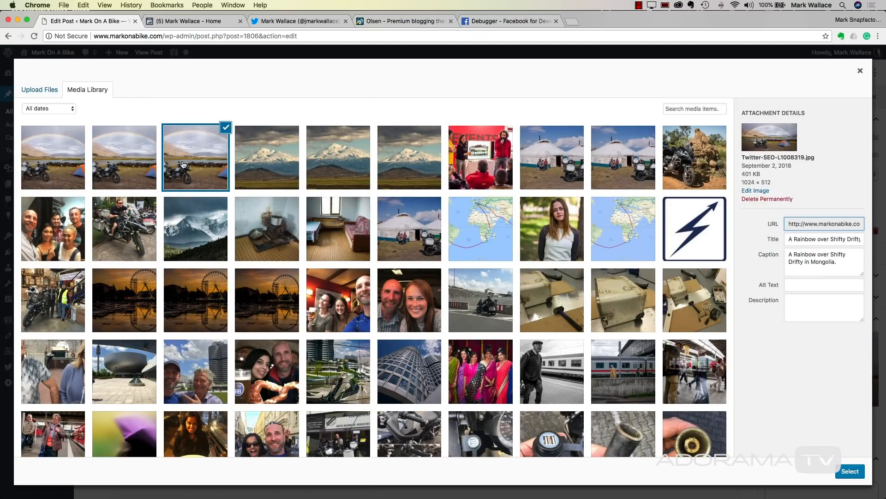
pyautogui.click(854, 469)
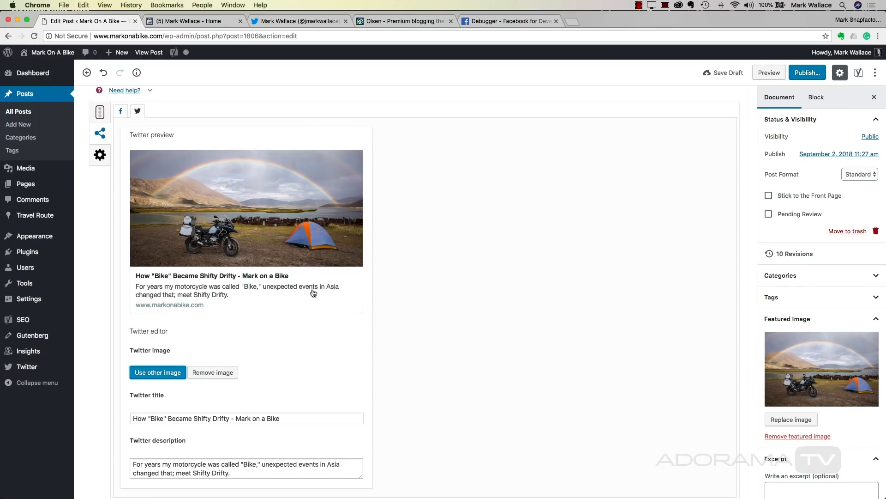
# Step: Check the Facebook preview, save the post as a draft, and go to its The Calm Before the Storm section
pyautogui.click(120, 111)
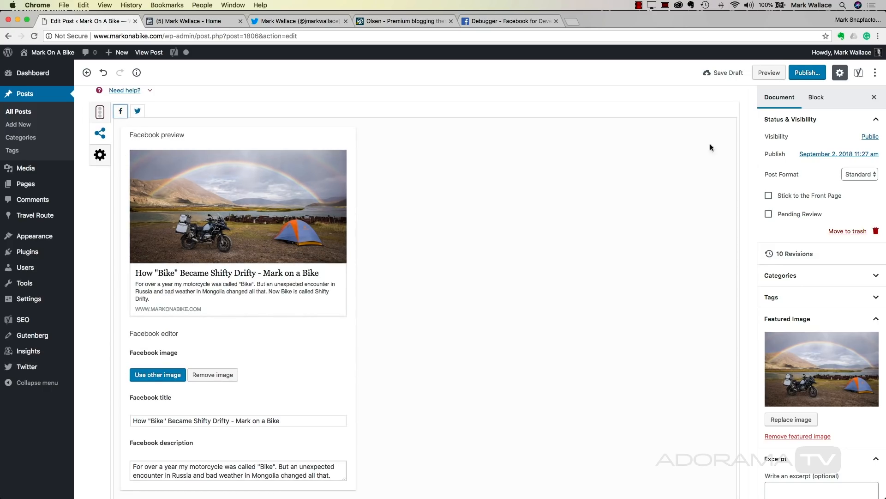
pyautogui.click(725, 72)
pyautogui.scroll(5, 508, 226)
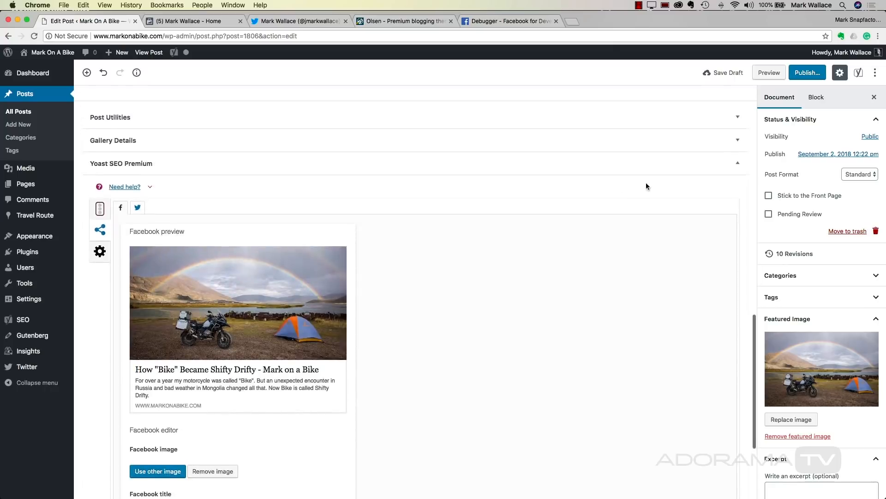
pyautogui.scroll(2, 600, 219)
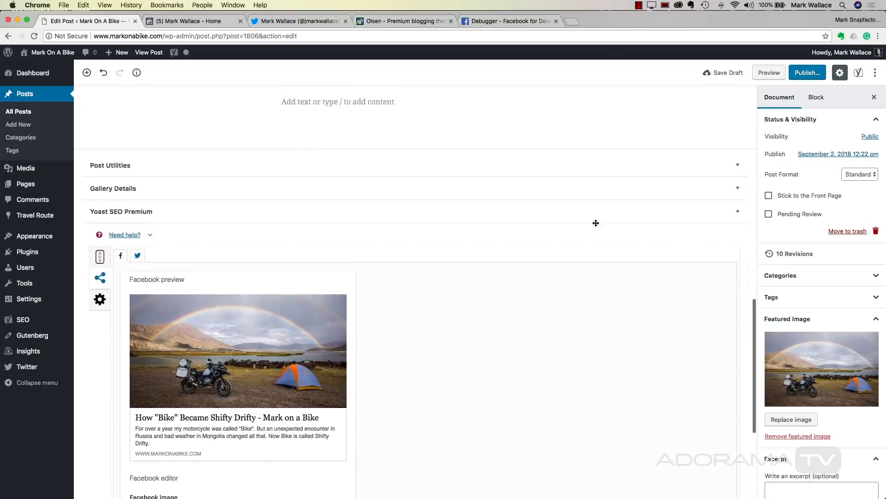
pyautogui.scroll(15, 631, 246)
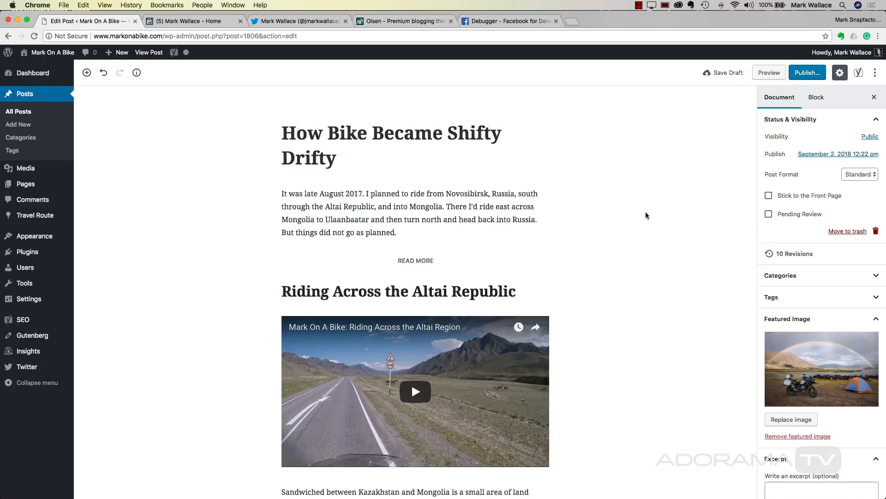
pyautogui.scroll(-10, 621, 272)
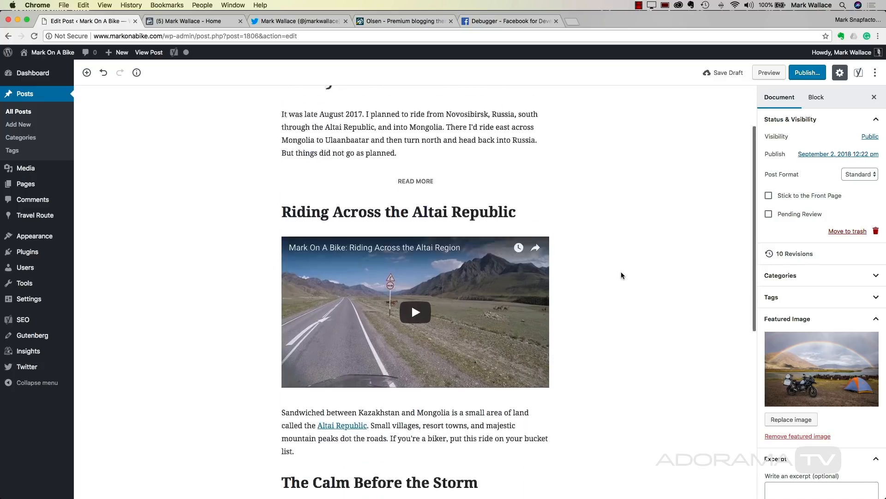
pyautogui.scroll(-5, 622, 275)
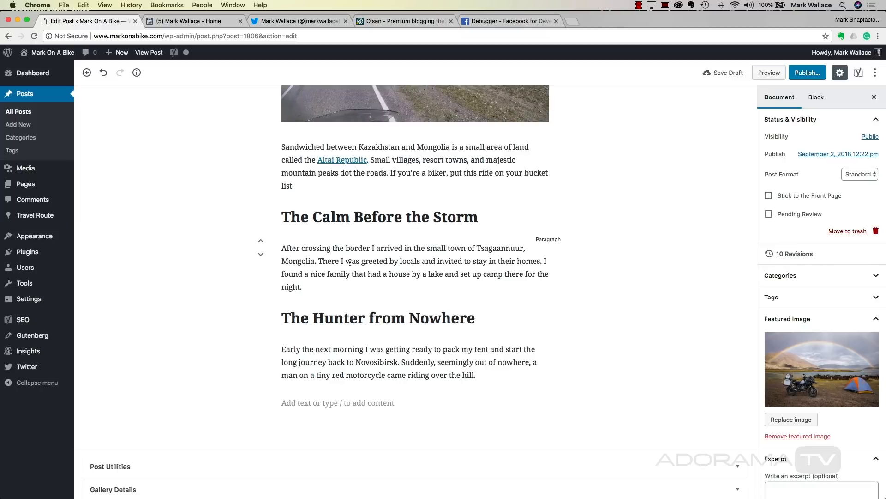
# Step: Switch to Lightroom and select the photo L1008317.DNG in the Library grid
pyautogui.press('super+Tab')
pyautogui.press('super+Tab')
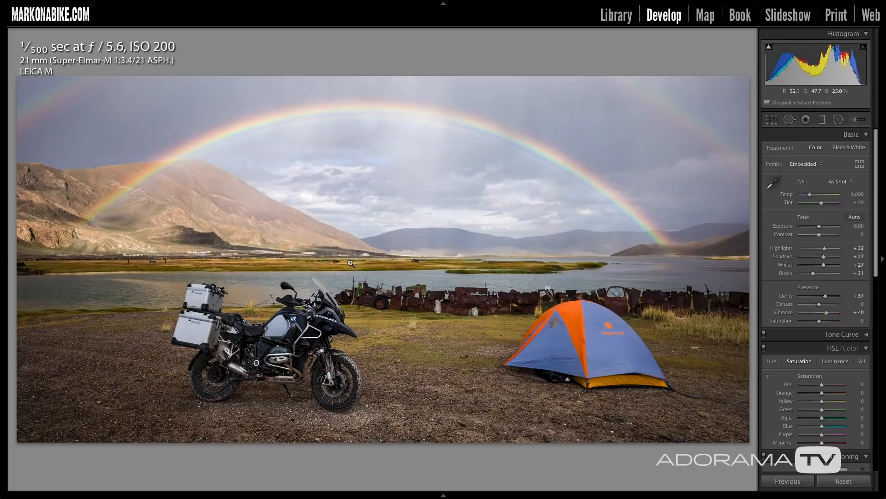
pyautogui.press('g')
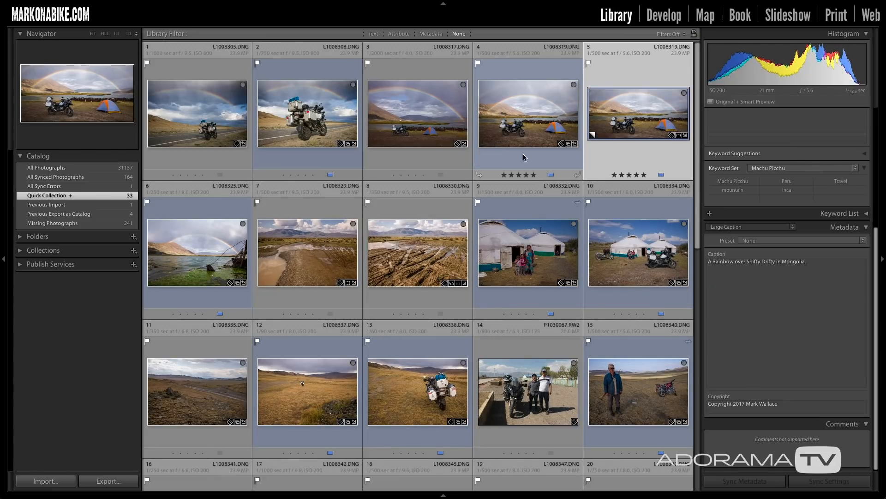
pyautogui.click(422, 130)
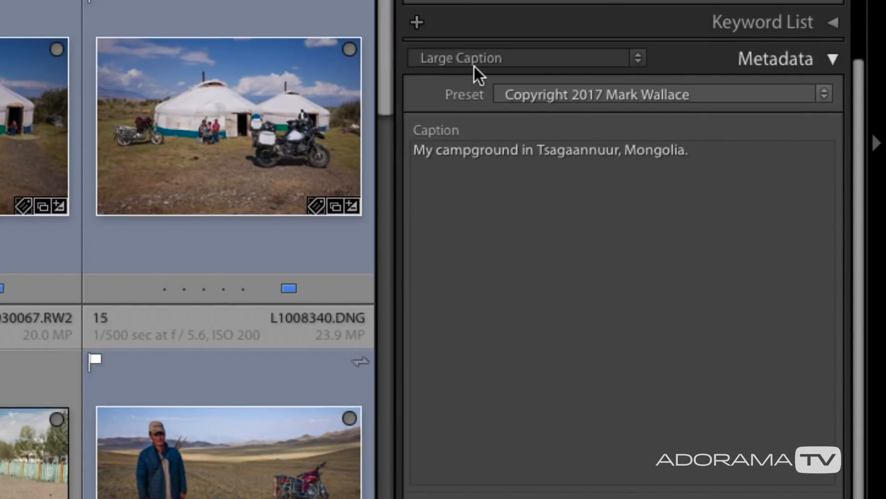
# Step: View the photo's metadata in the IPTC set and switch back to the Large Caption set
pyautogui.click(472, 62)
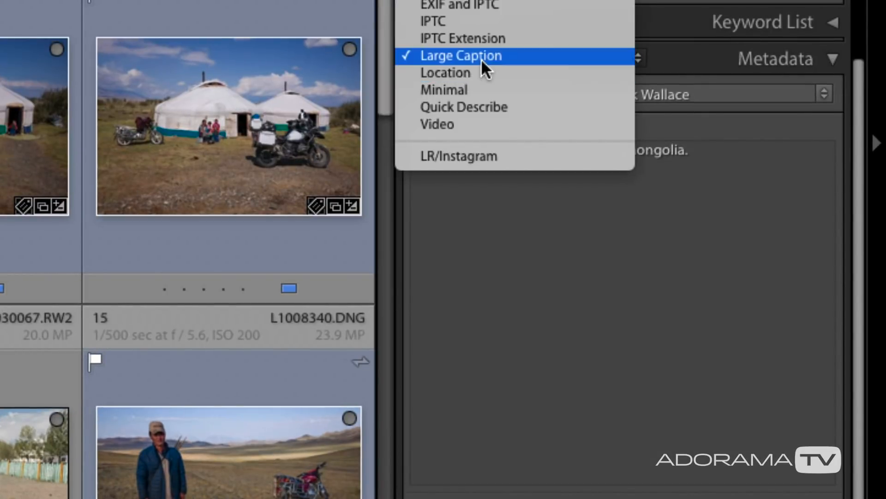
pyautogui.click(483, 20)
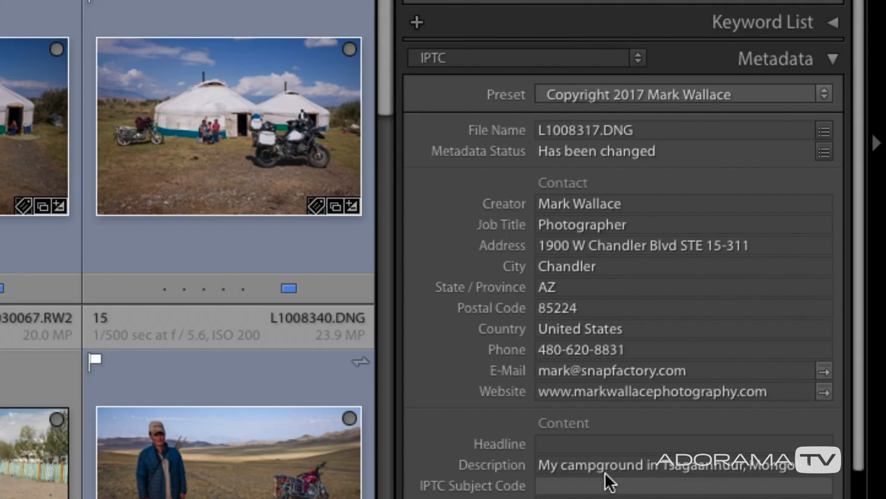
pyautogui.click(475, 63)
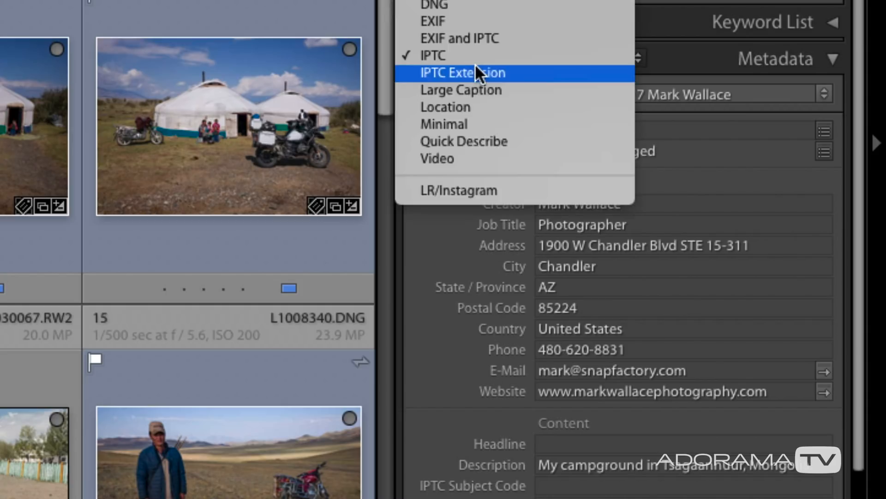
pyautogui.click(476, 90)
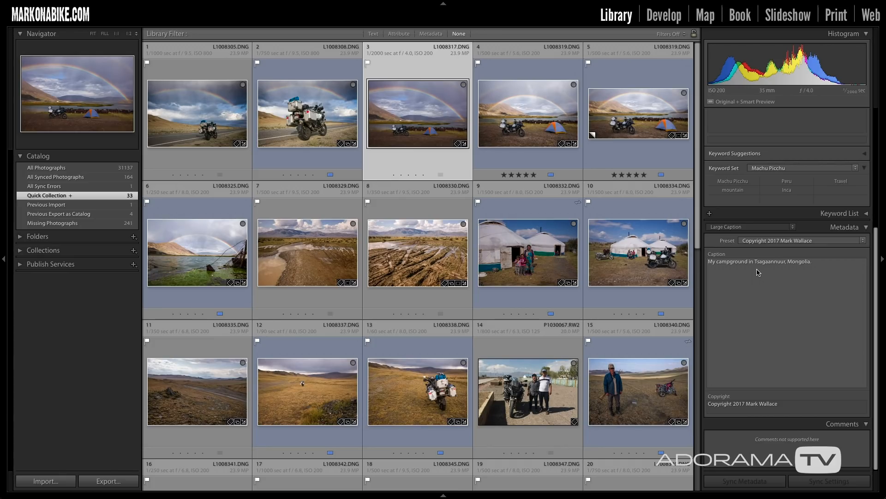
# Step: Show the IPTC metadata of L1008317.DNG and enter the headline "Camping in Mongolia"
pyautogui.click(732, 231)
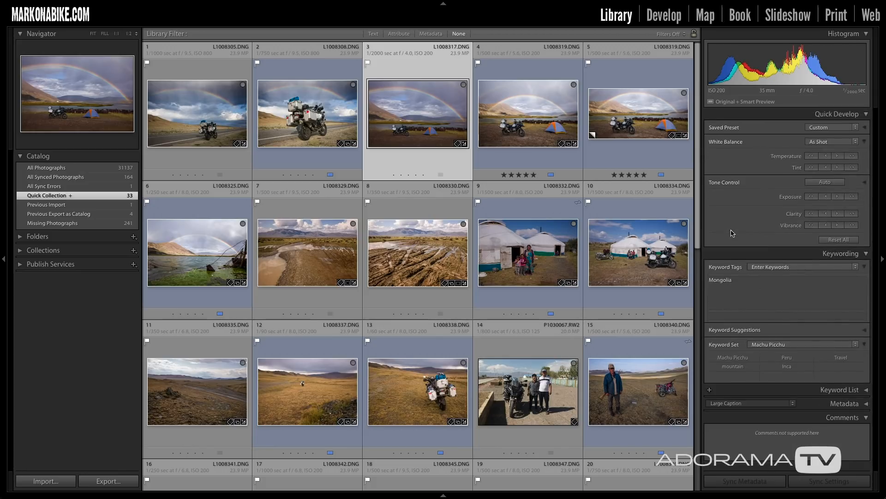
pyautogui.click(748, 403)
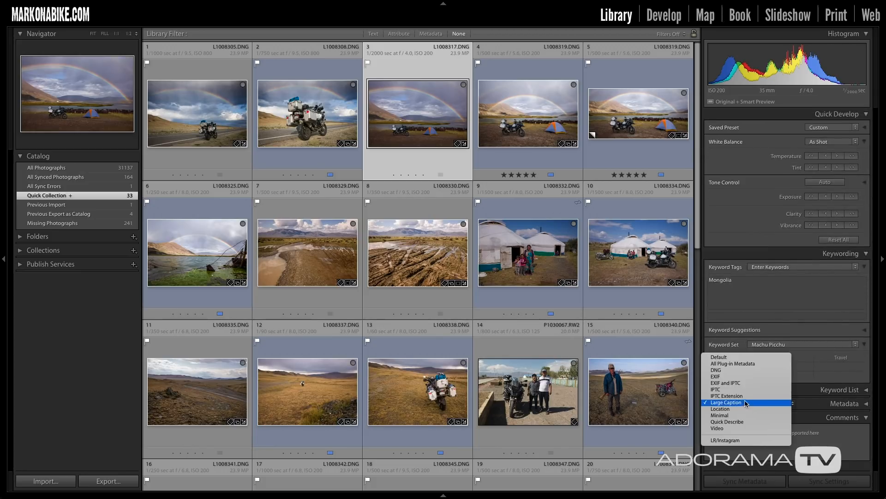
pyautogui.click(743, 390)
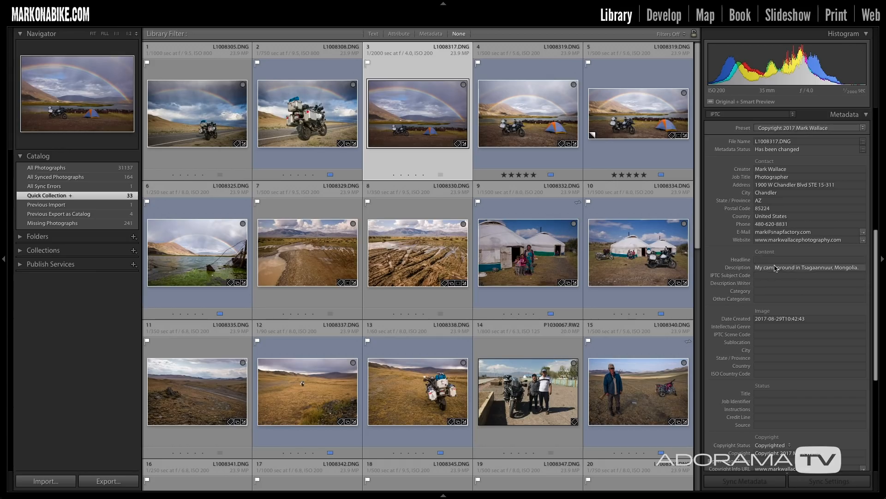
pyautogui.click(759, 260)
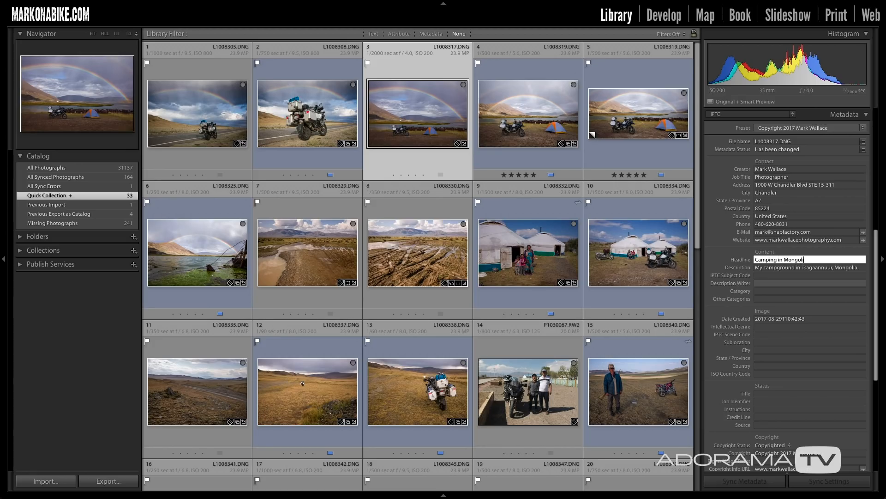
pyautogui.click(739, 260)
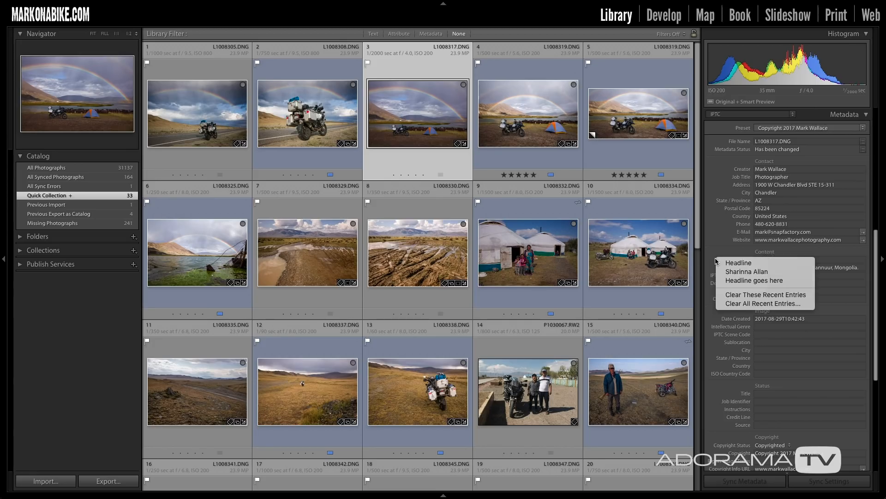
pyautogui.click(825, 256)
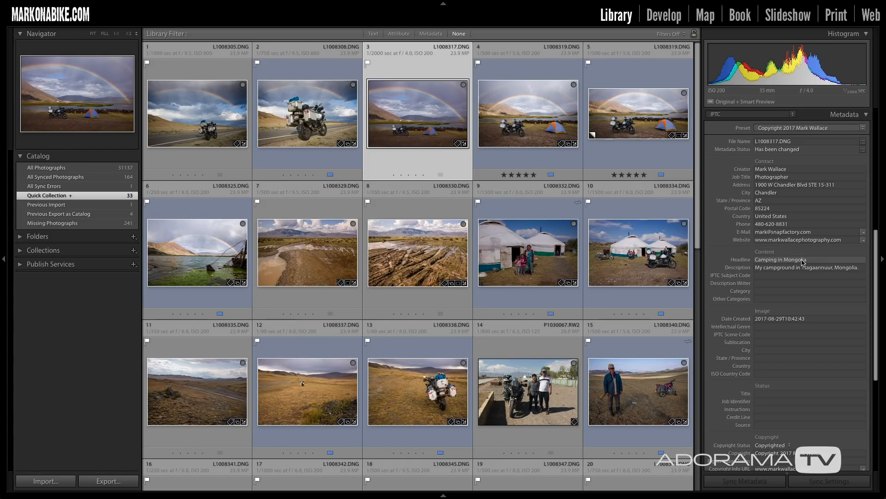
pyautogui.scroll(-2, 801, 350)
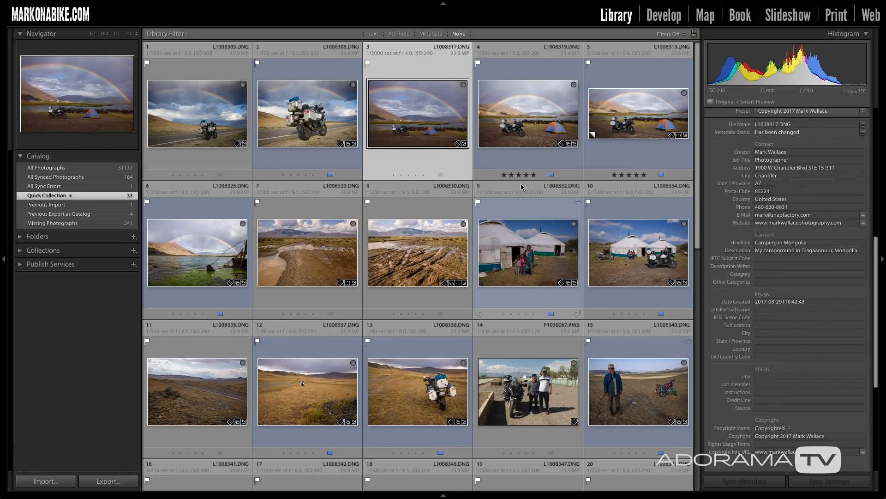
# Step: Export L1008317.DNG with the 1800px large photo preset and preview the resulting JPEG in the tempFB folder
pyautogui.click(73, 5)
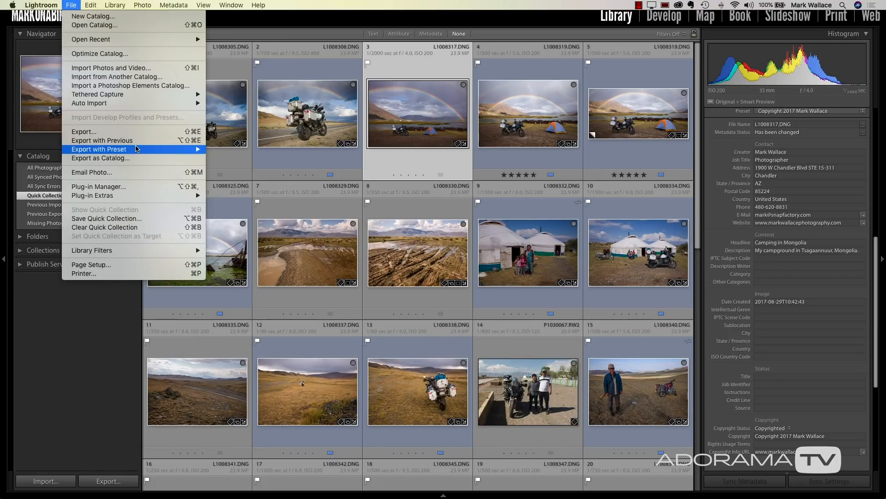
pyautogui.moveTo(136, 148)
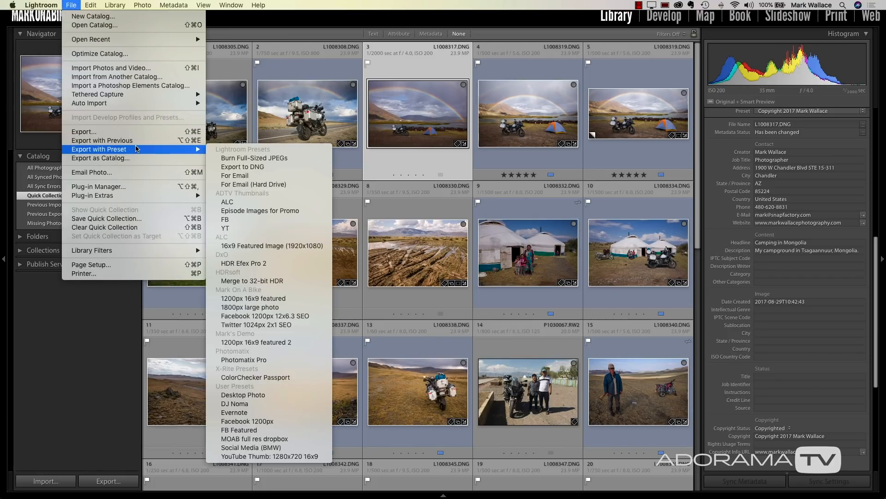
pyautogui.click(290, 307)
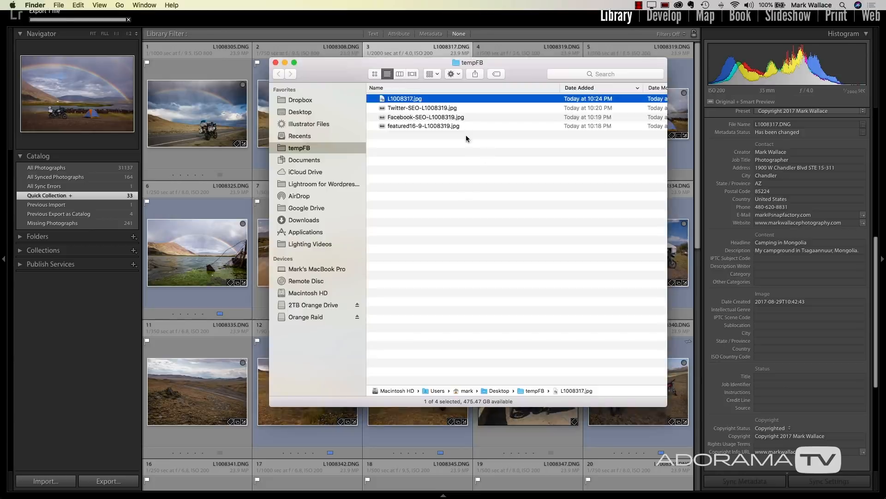
pyautogui.press('space')
pyautogui.press('space')
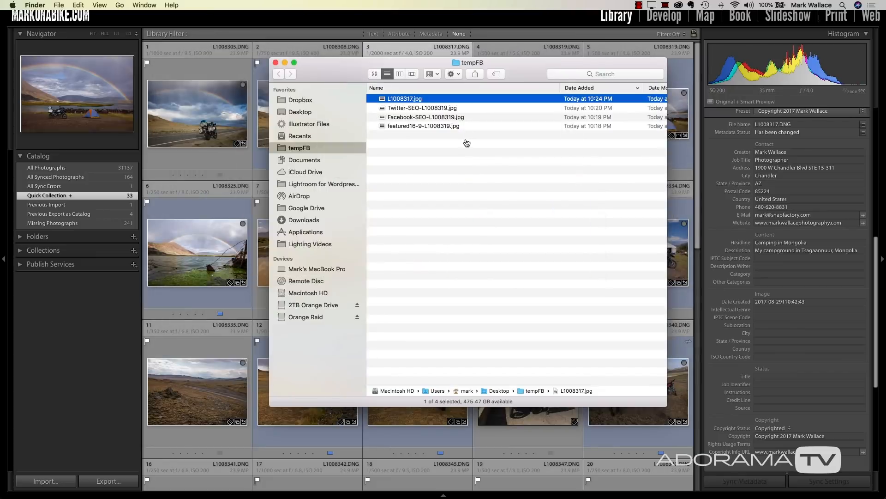
# Step: Switch to the WordPress post in Chrome and insert an image below The Calm Before the Storm heading, uploading L1008317.jpg from tempFB
pyautogui.press('super+Tab')
pyautogui.press('super+Tab')
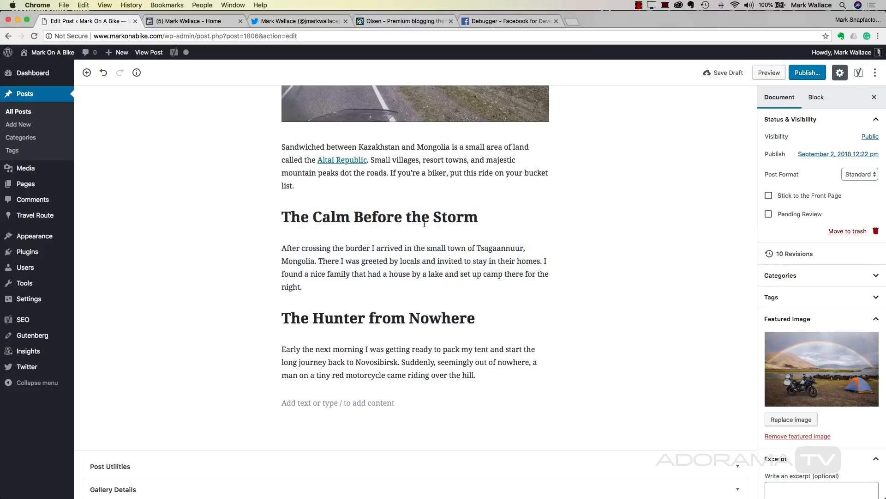
pyautogui.click(414, 236)
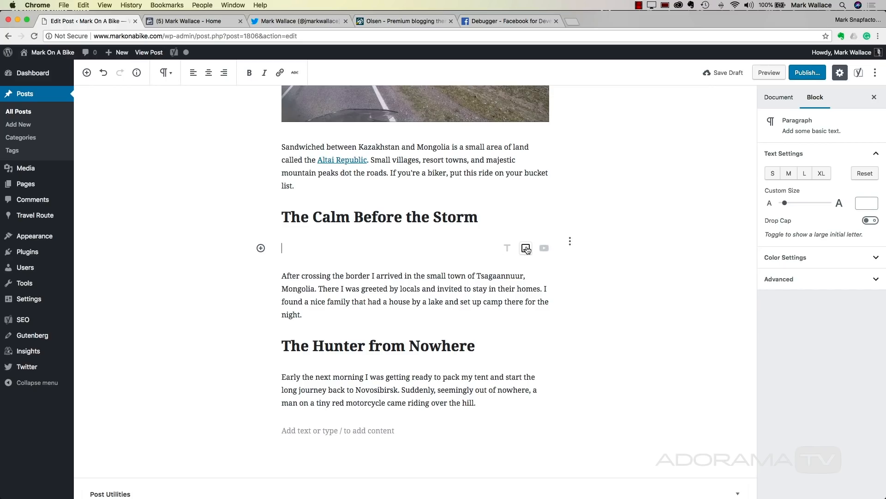
pyautogui.click(527, 248)
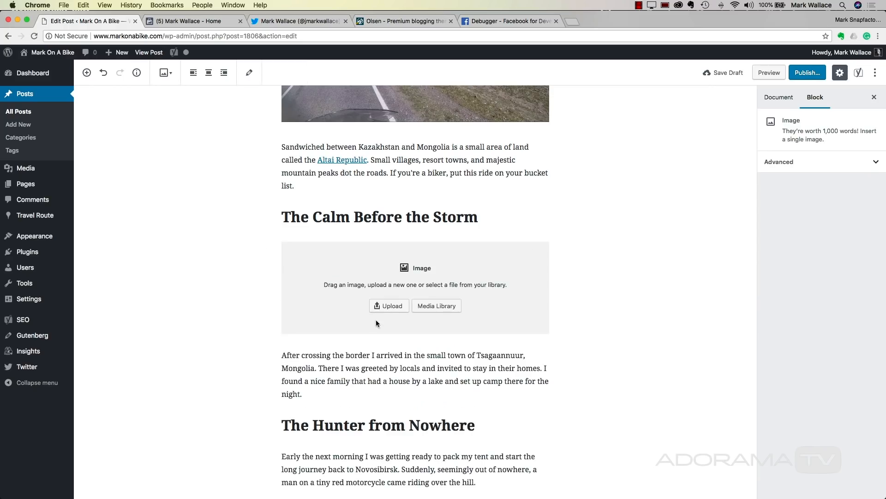
pyautogui.click(386, 306)
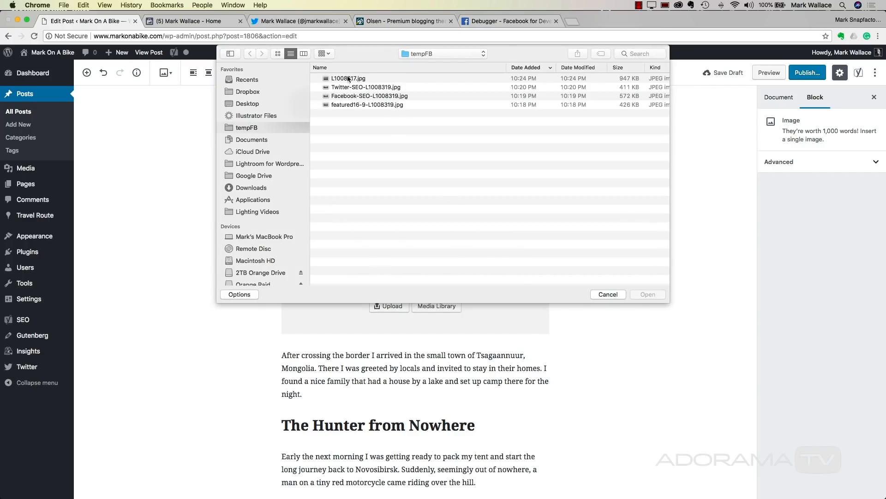
pyautogui.click(354, 78)
pyautogui.click(647, 294)
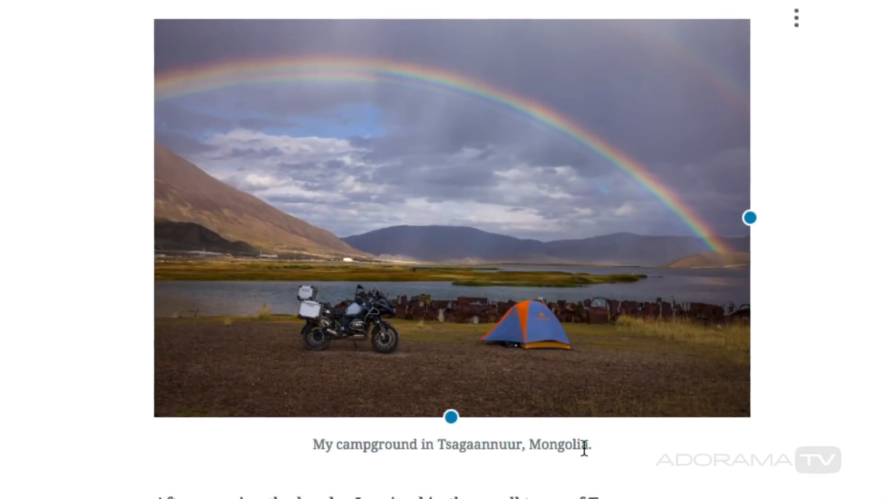
# Step: Examine the caption under the inserted campground image and review the surrounding sections of the post
pyautogui.moveTo(314, 444); pyautogui.dragTo(604, 456)
pyautogui.click(612, 444)
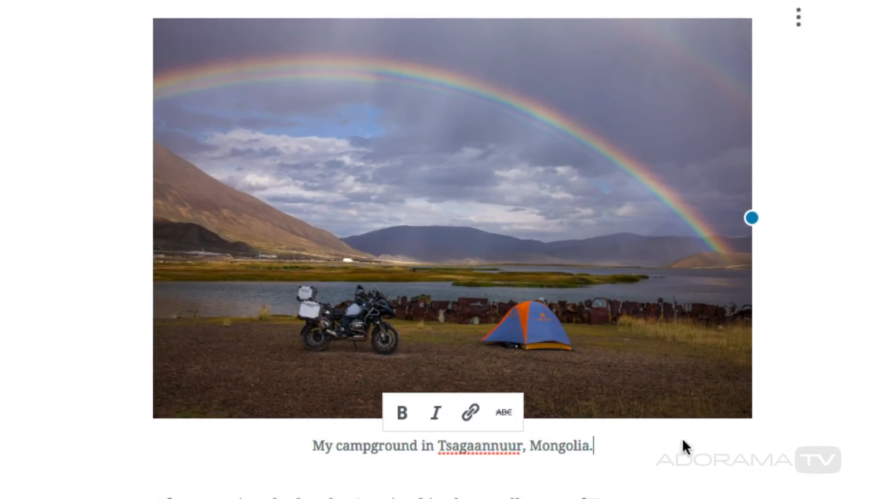
pyautogui.click(854, 434)
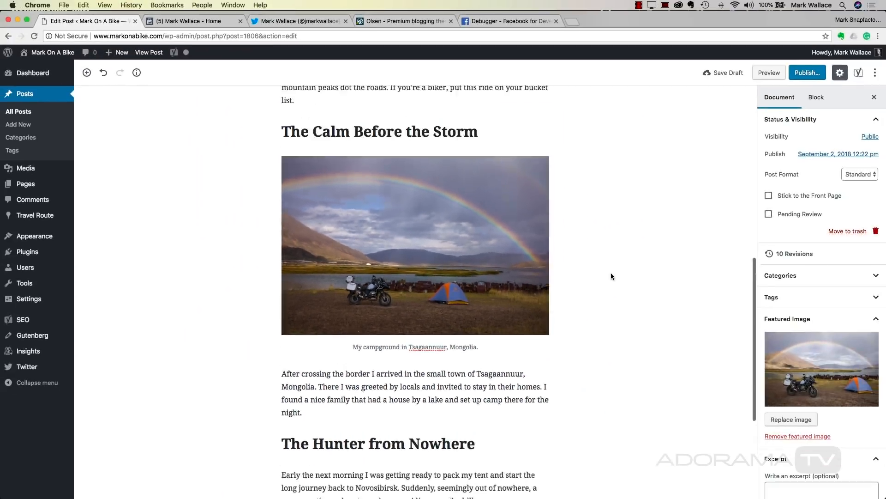
pyautogui.scroll(1, 683, 304)
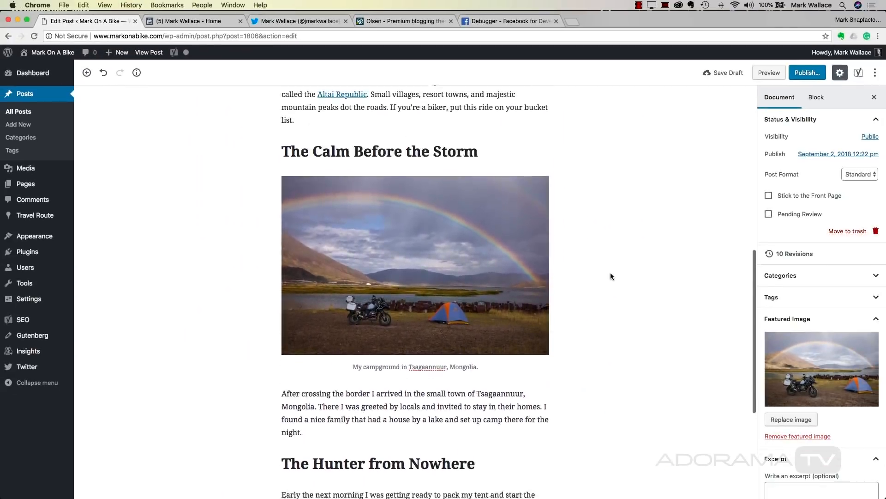
pyautogui.scroll(-5, 684, 303)
pyautogui.scroll(5, 610, 276)
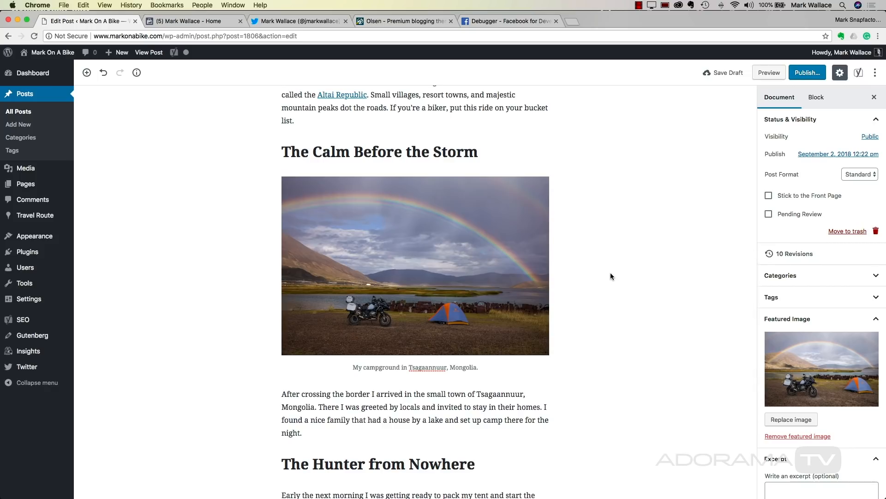
pyautogui.scroll(3, 610, 277)
pyautogui.scroll(-6, 606, 276)
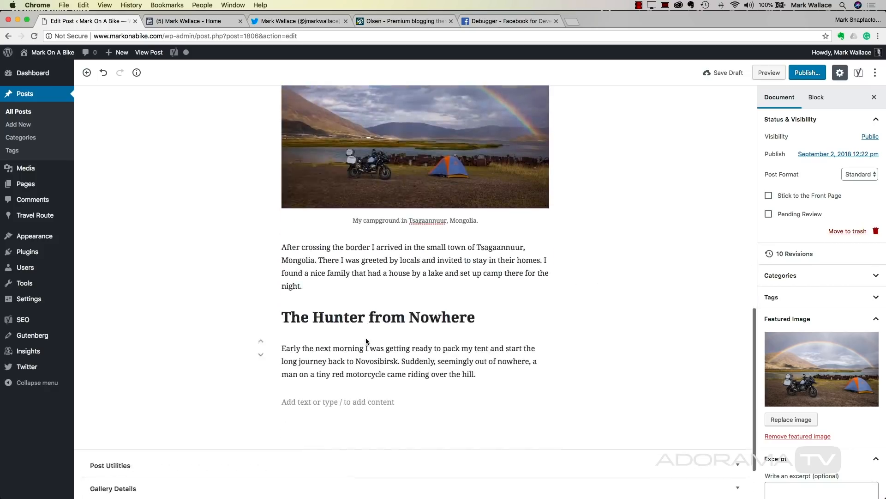
# Step: Switch to Lightroom and show the metadata of L1008308.DNG in the Large Caption view
pyautogui.press('super+Tab')
pyautogui.press('super+Tab')
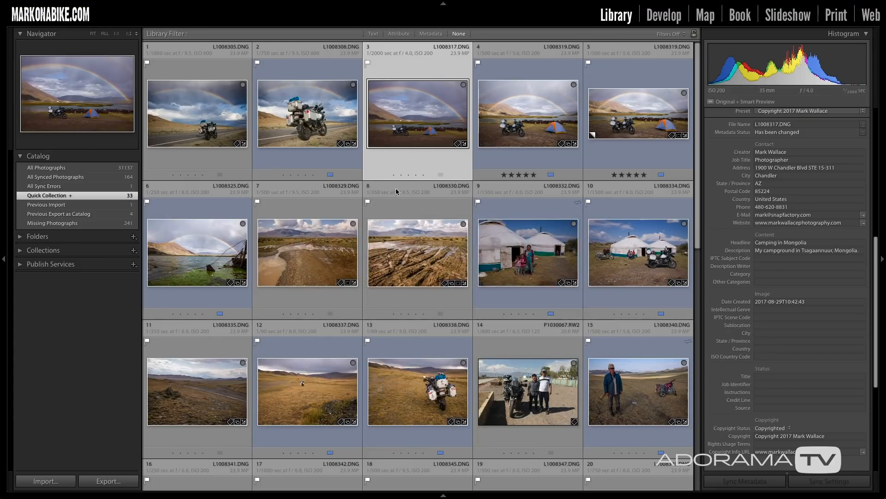
pyautogui.click(325, 137)
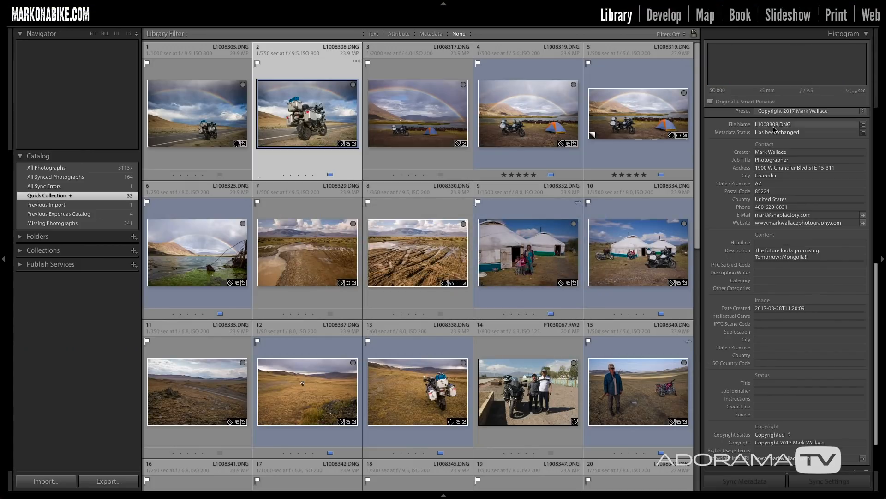
pyautogui.scroll(3, 750, 145)
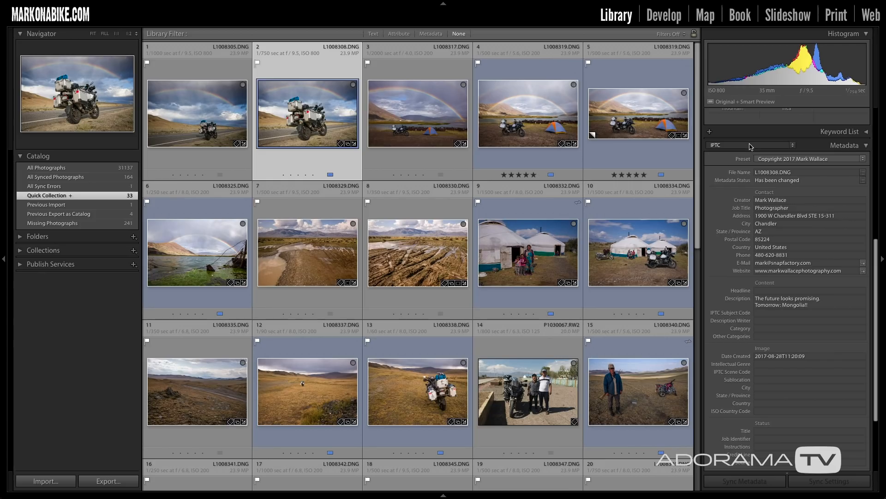
pyautogui.click(750, 147)
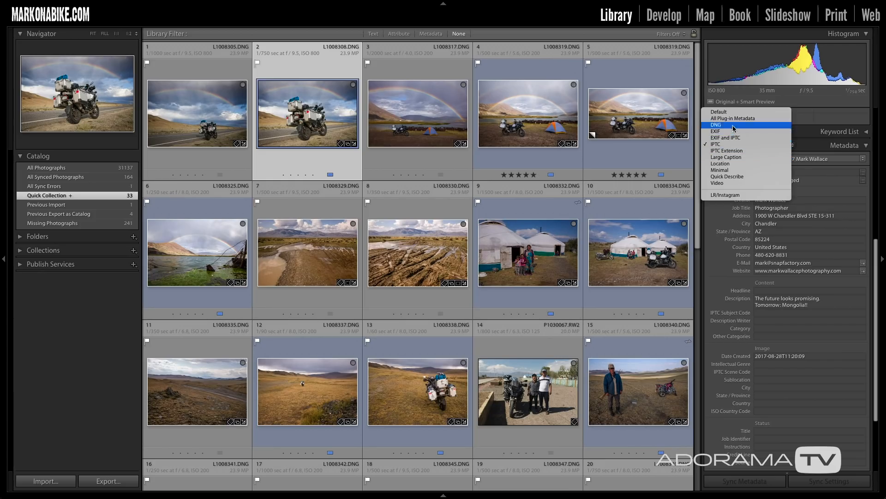
pyautogui.click(736, 157)
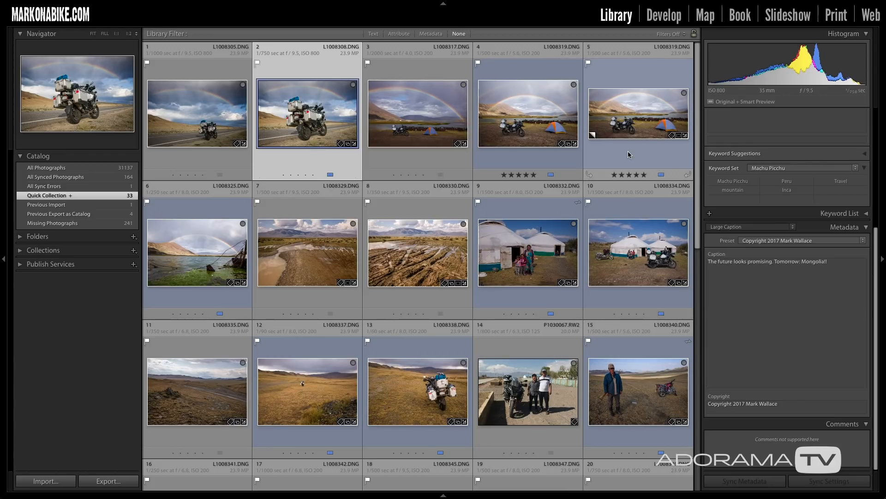
# Step: Select L1008325.DNG together with L1008308.DNG and export both photos with the 1800px large photo preset
pyautogui.click(202, 269)
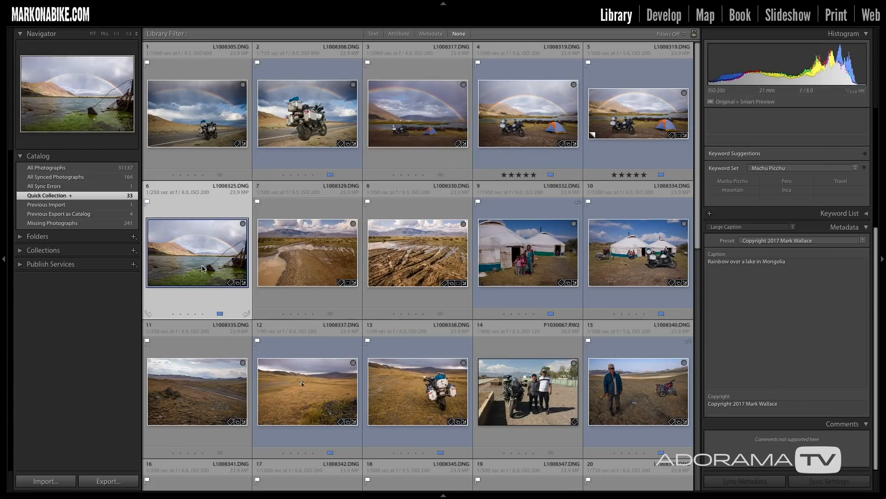
pyautogui.keyDown('ctrl'); pyautogui.click(310, 133); pyautogui.keyUp('ctrl')
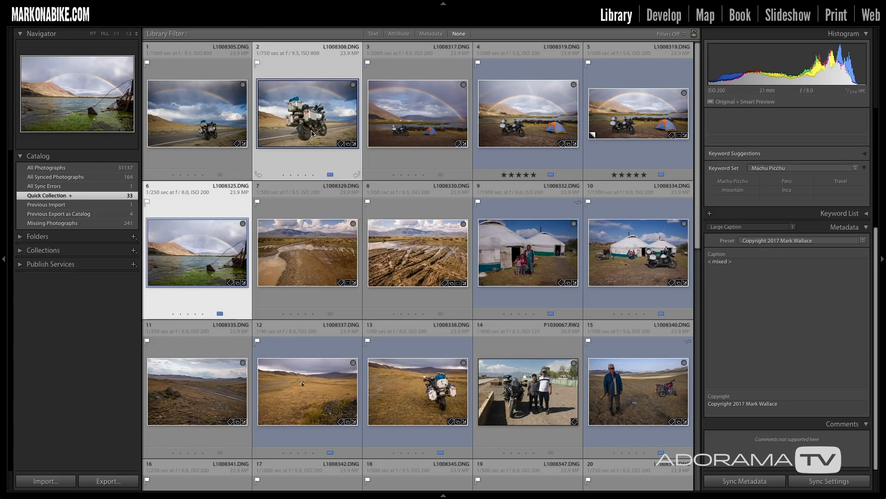
pyautogui.click(71, 5)
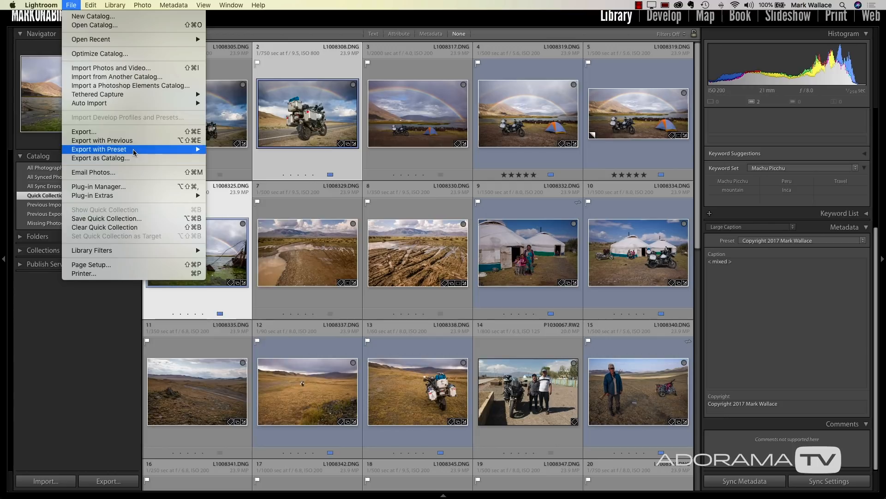
pyautogui.moveTo(136, 149)
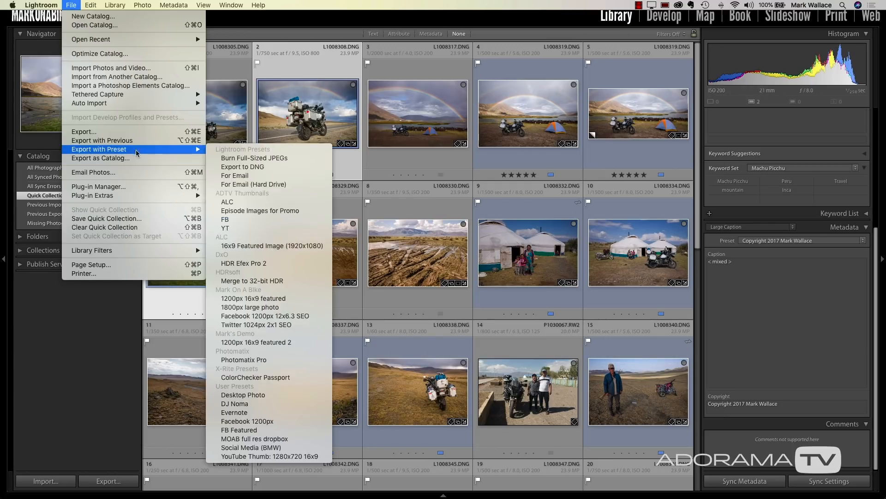
pyautogui.click(273, 308)
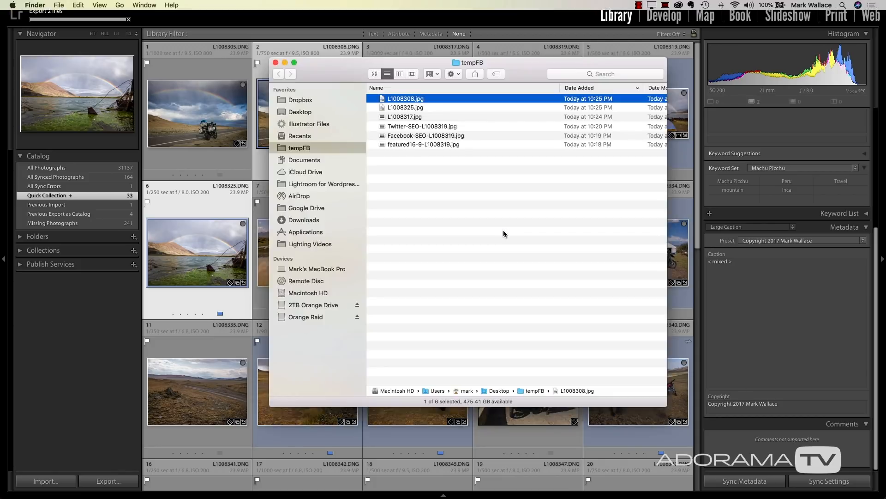
# Step: Switch to the WordPress post in Chrome and insert an empty image block above The Hunter from Nowhere heading
pyautogui.press('super+Tab')
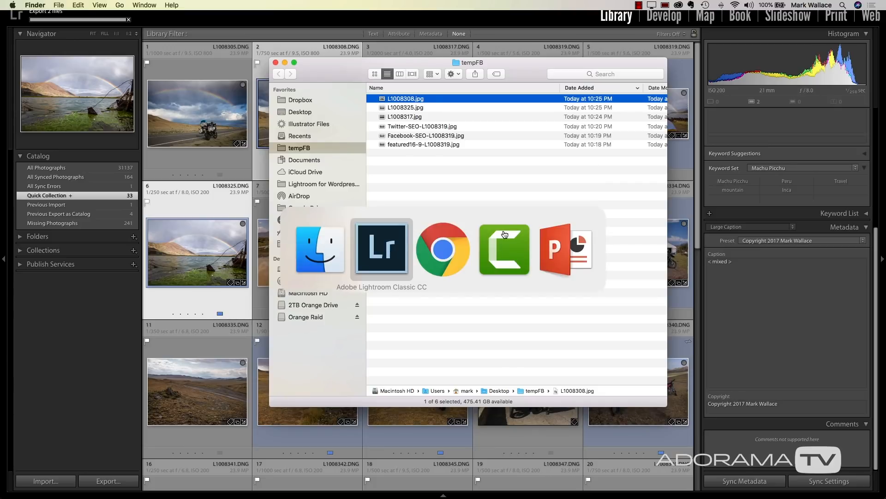
pyautogui.press('super+Tab')
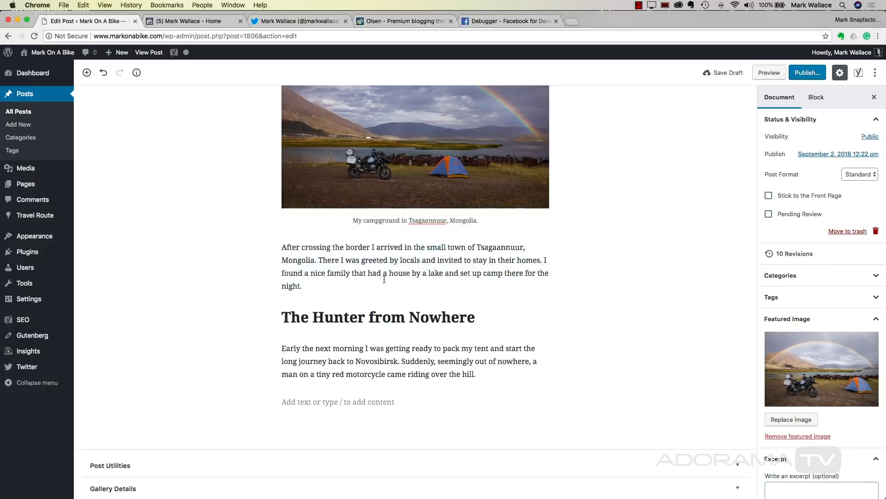
pyautogui.click(389, 284)
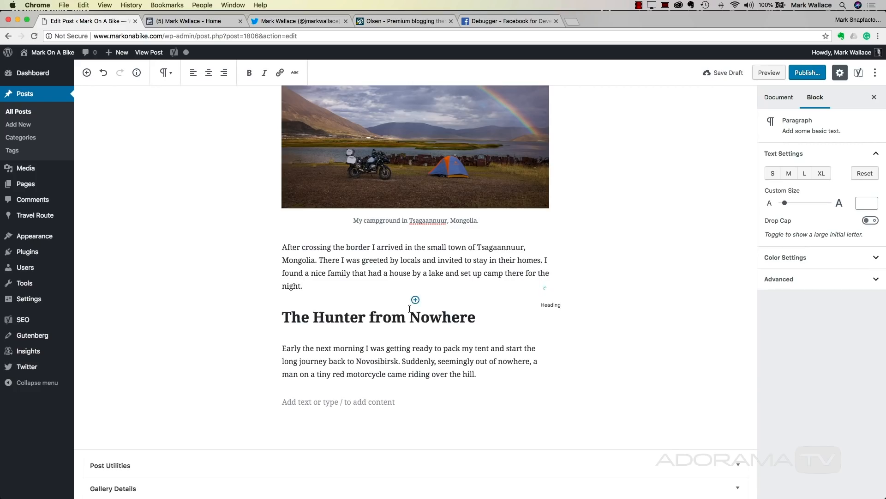
pyautogui.click(415, 300)
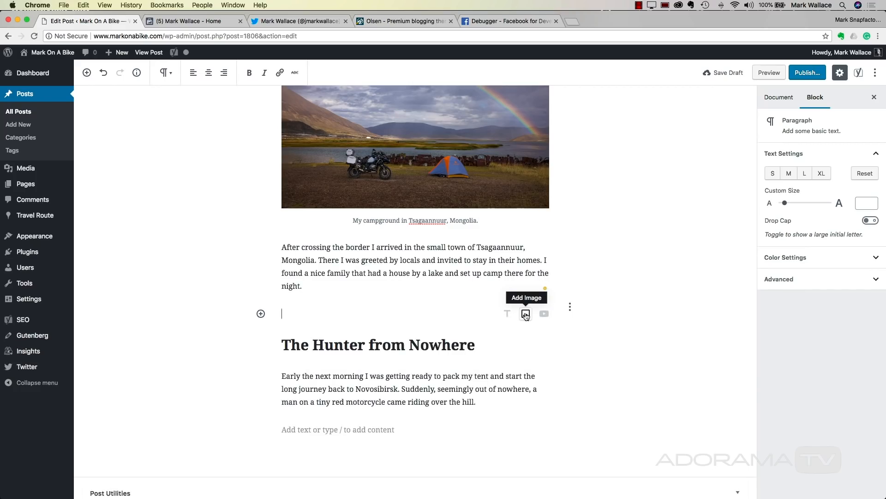
pyautogui.click(525, 314)
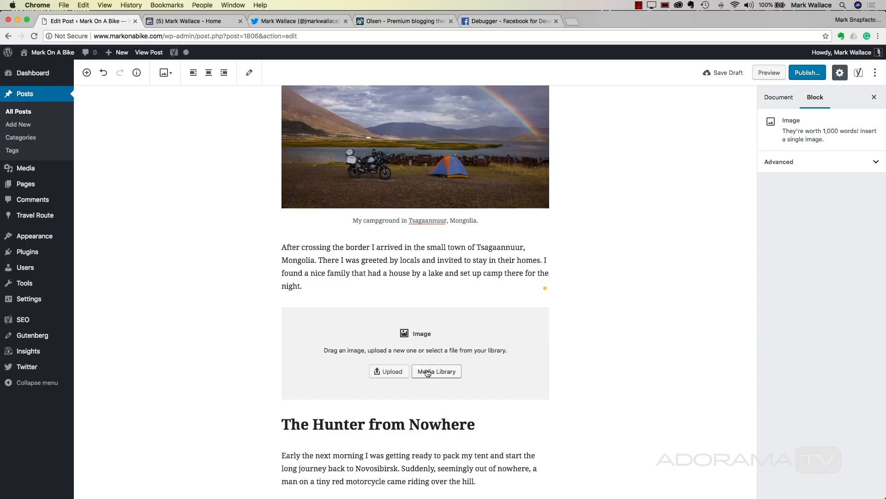
# Step: Transform the empty image block above The Hunter from Nowhere into a gallery
pyautogui.click(570, 307)
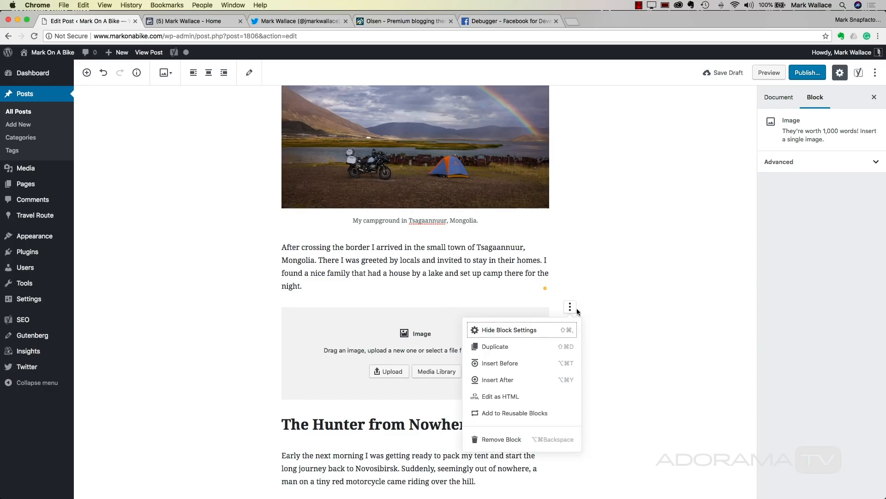
pyautogui.click(640, 377)
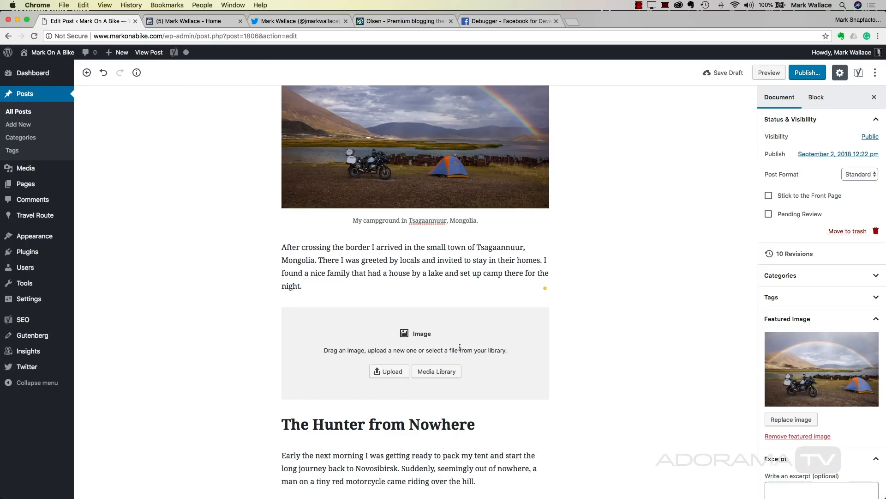
pyautogui.click(454, 345)
pyautogui.click(165, 72)
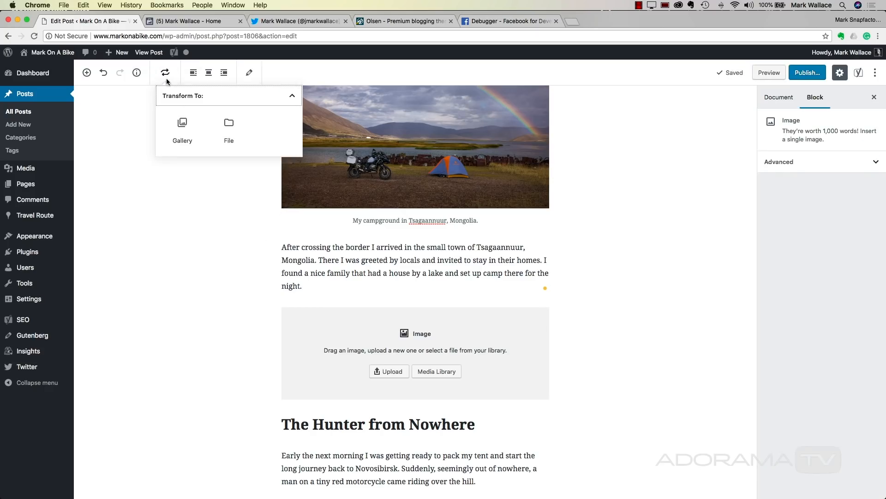
pyautogui.click(191, 129)
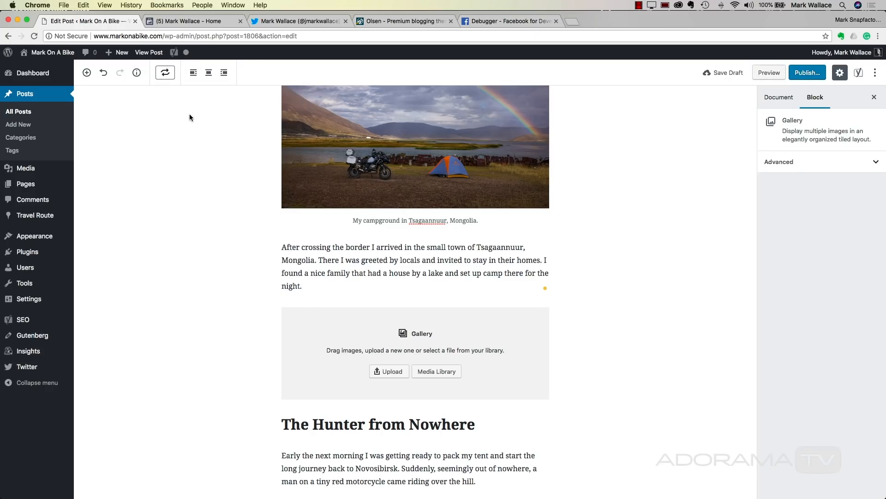
# Step: Upload L1008308.jpg and L1008325.jpg from tempFB into the gallery block
pyautogui.click(381, 371)
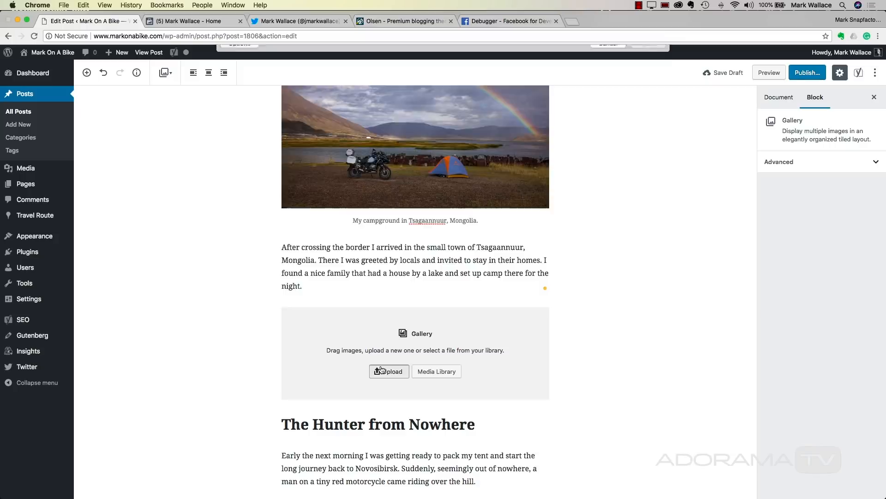
pyautogui.click(359, 80)
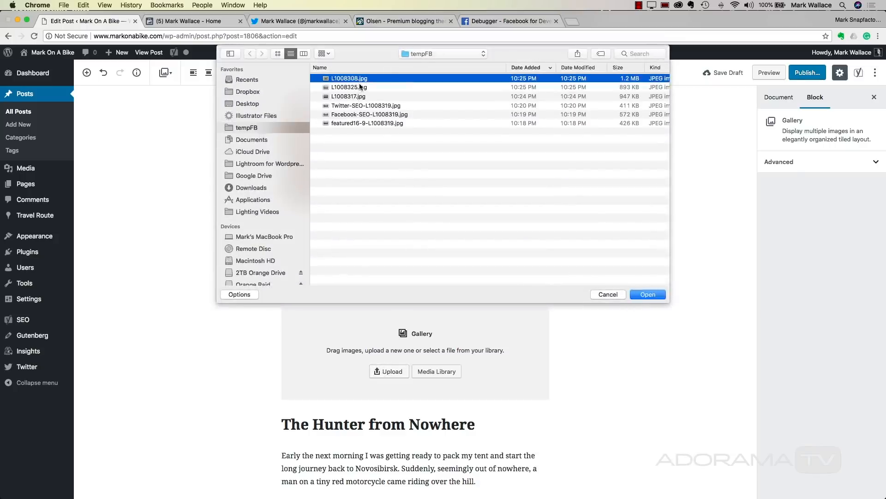
pyautogui.press('space')
pyautogui.press('Down')
pyautogui.press('space')
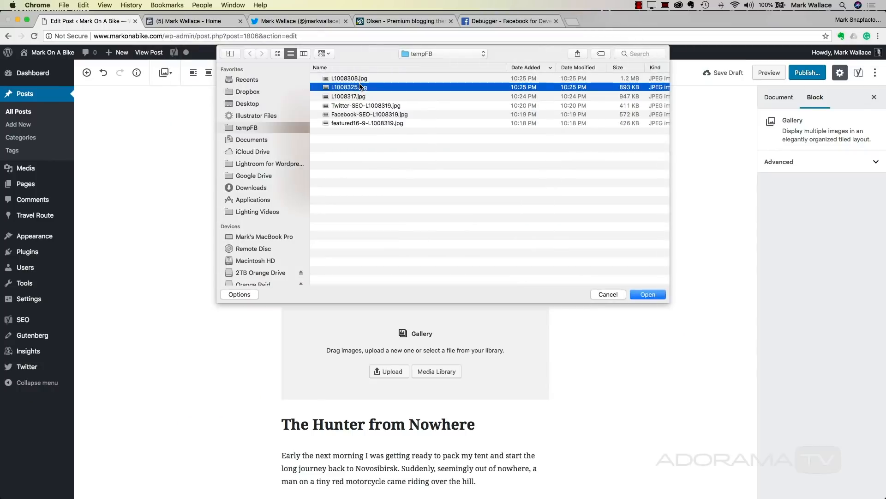
pyautogui.keyDown('shift'); pyautogui.click(359, 78); pyautogui.keyUp('shift')
pyautogui.click(650, 294)
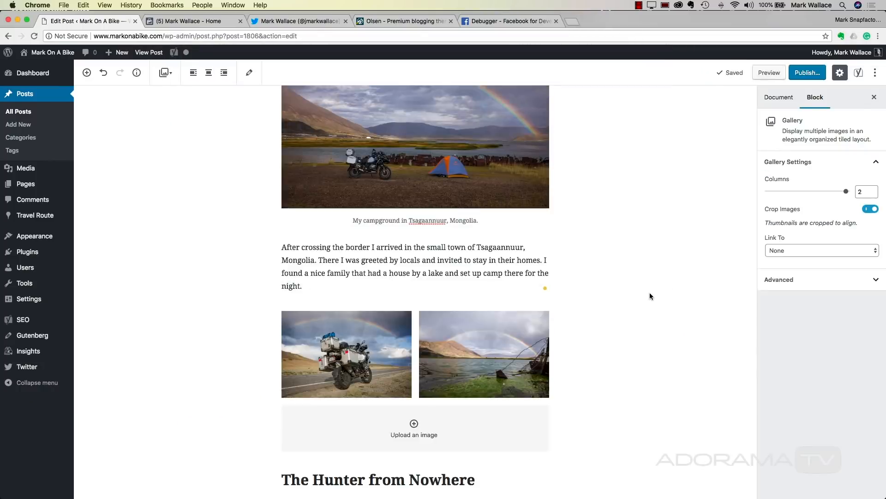
# Step: Check the captions of the rainbow lake and motorcycle photos in the gallery
pyautogui.scroll(-5, 637, 304)
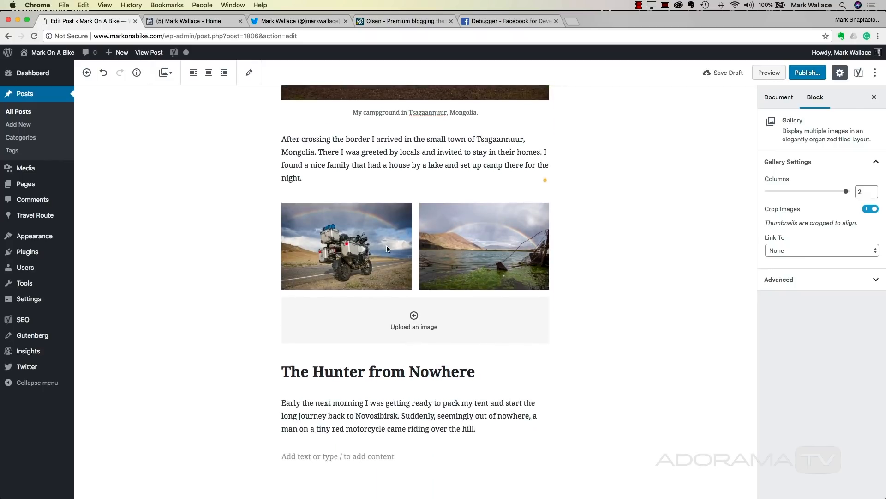
pyautogui.click(437, 243)
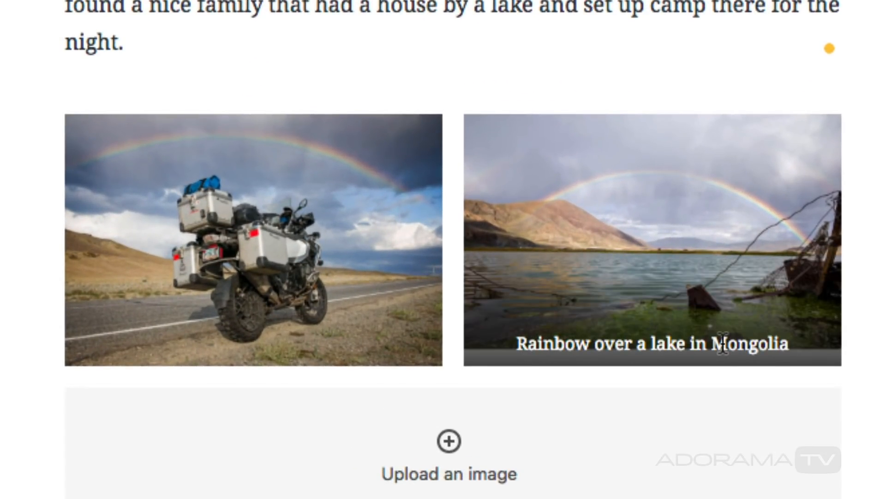
pyautogui.click(281, 309)
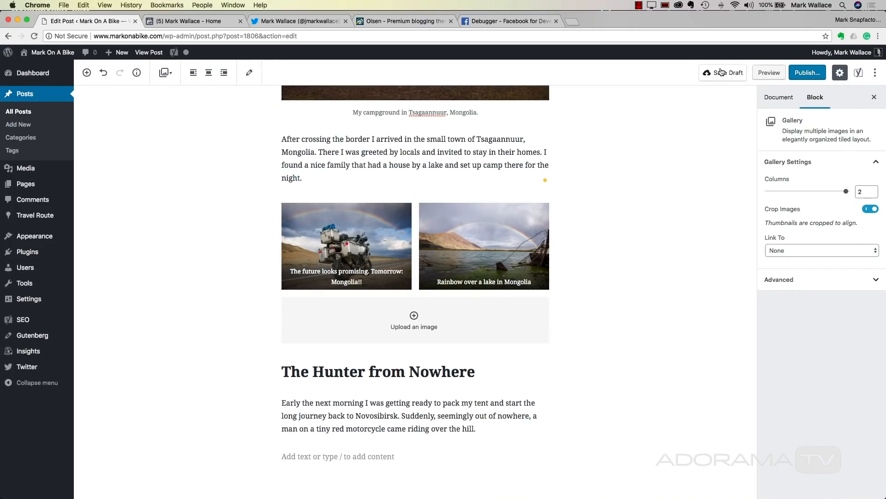
# Step: Save the draft and review the featured image, campground photo and captioned gallery in the post preview
pyautogui.click(722, 72)
pyautogui.click(757, 73)
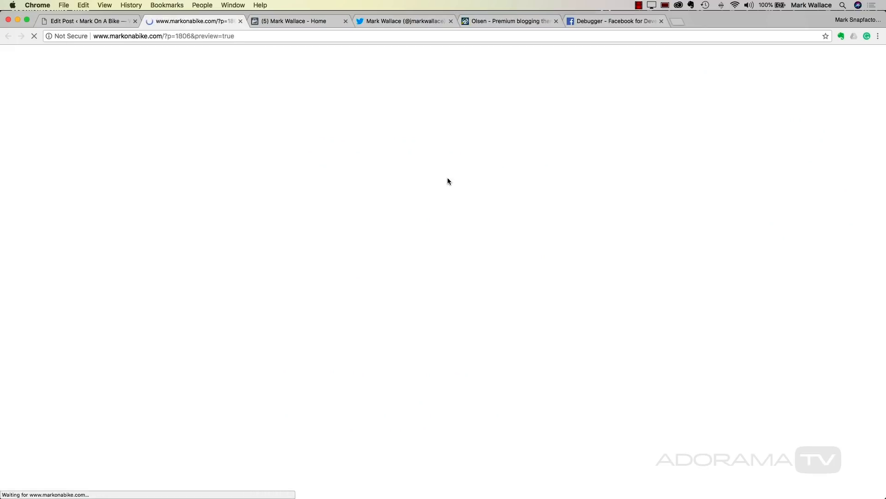
pyautogui.scroll(-5, 253, 221)
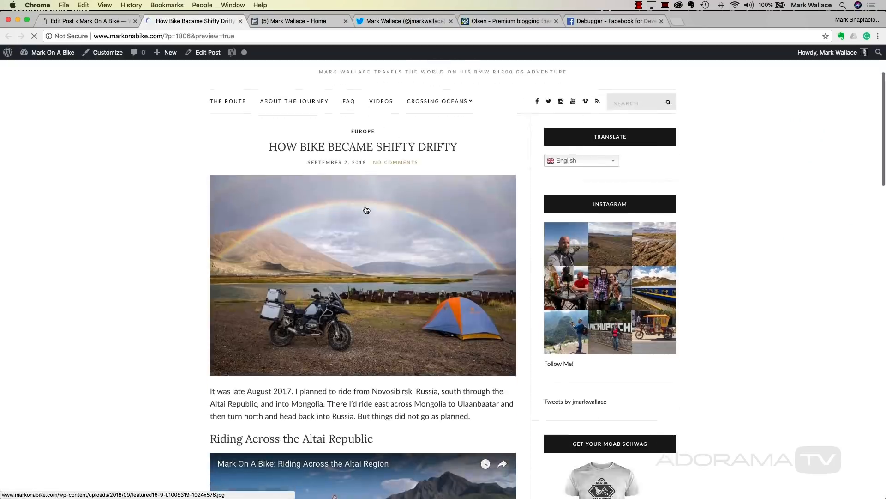
pyautogui.scroll(-15, 177, 274)
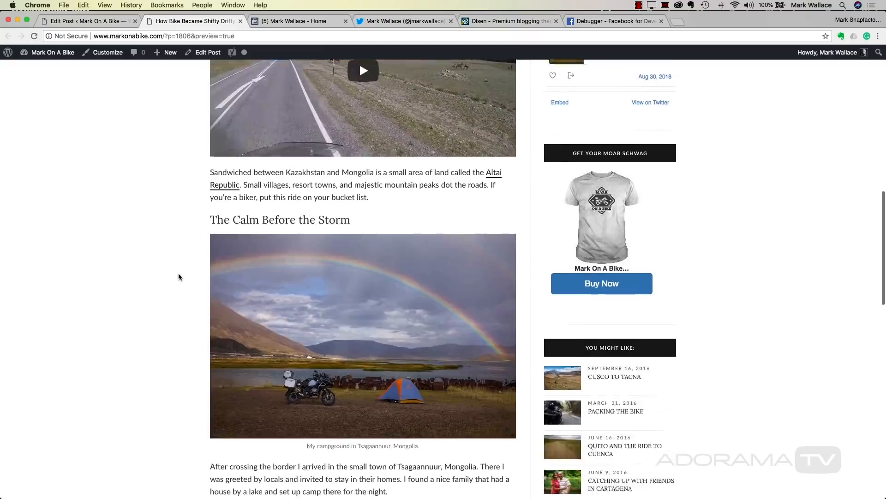
pyautogui.scroll(-5, 179, 277)
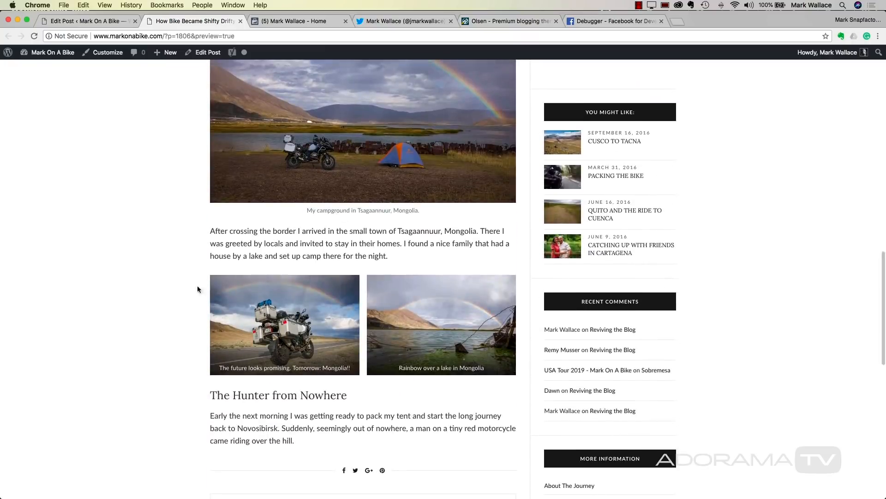
pyautogui.scroll(-2, 154, 295)
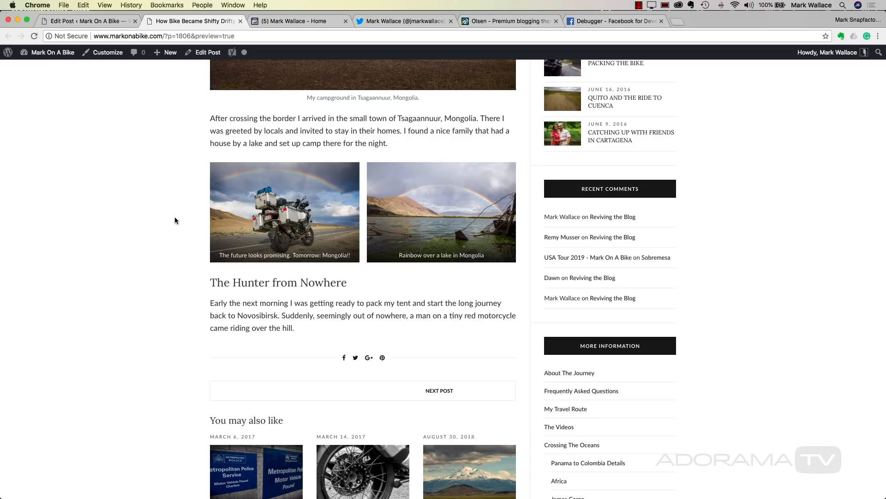
pyautogui.scroll(1, 175, 217)
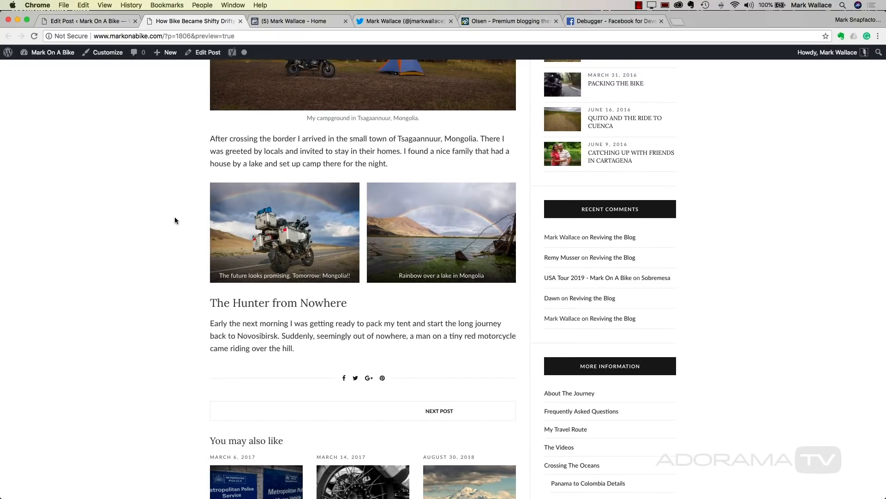
pyautogui.scroll(1, 174, 217)
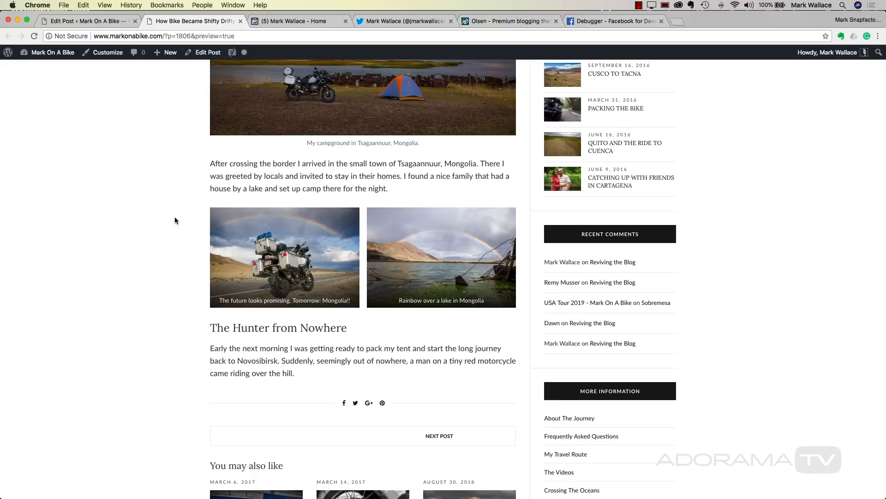
pyautogui.scroll(15, 174, 217)
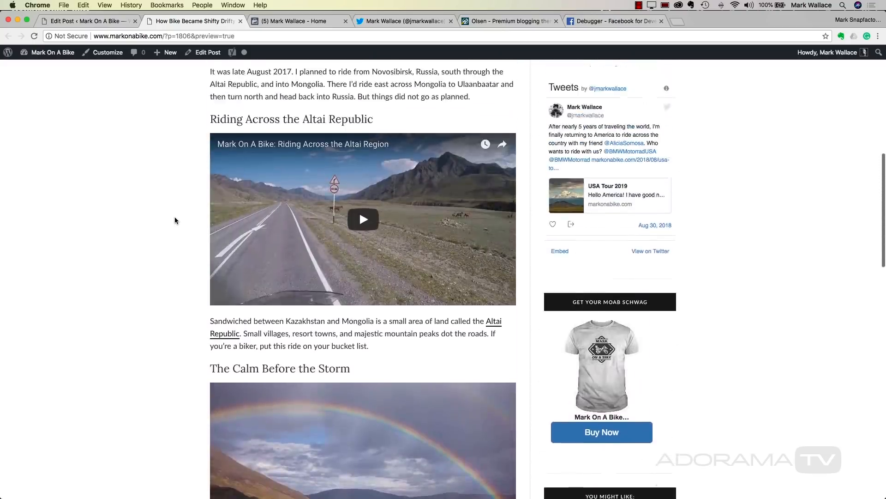
pyautogui.scroll(8, 175, 220)
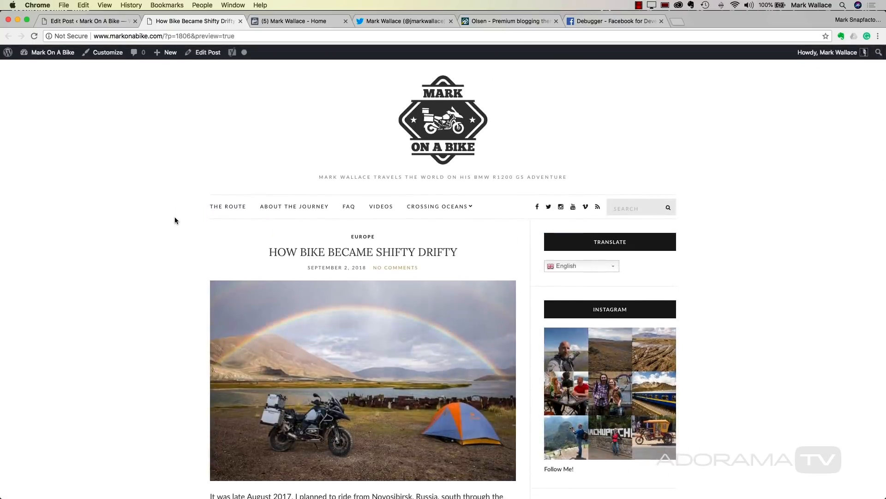
# Step: Close the preview and publish the How Bike Became Shifty Drifty post
pyautogui.click(240, 21)
pyautogui.scroll(15, 635, 240)
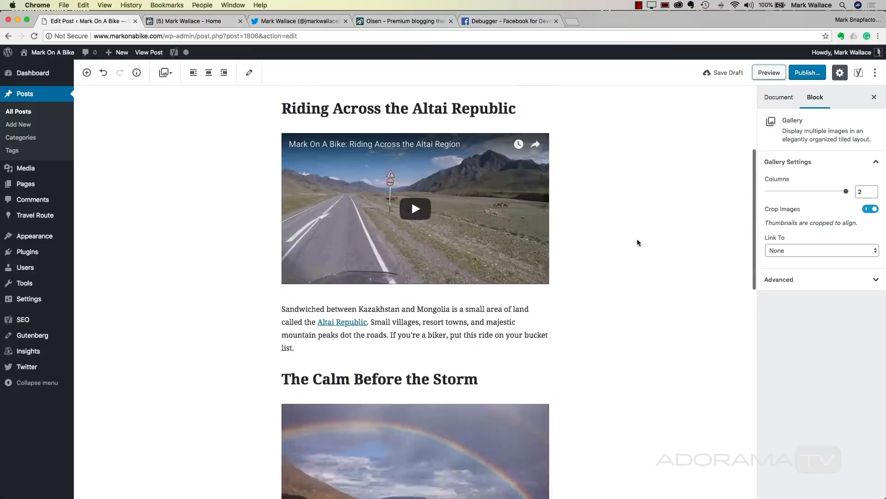
pyautogui.click(801, 74)
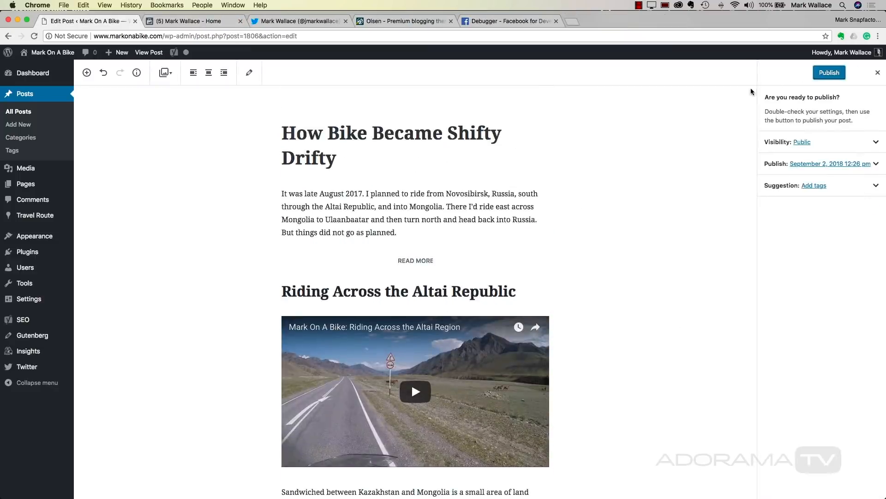
pyautogui.click(827, 76)
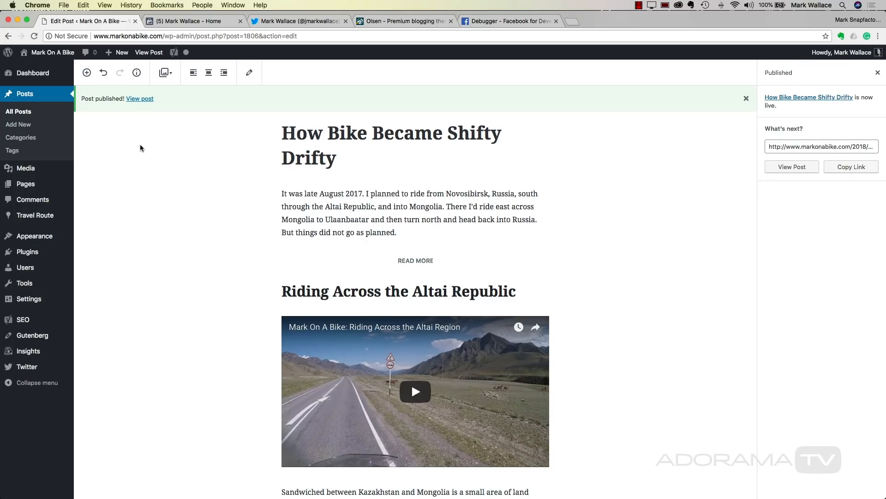
# Step: Open the published How Bike Became Shifty Drifty post and copy its web address
pyautogui.click(145, 100)
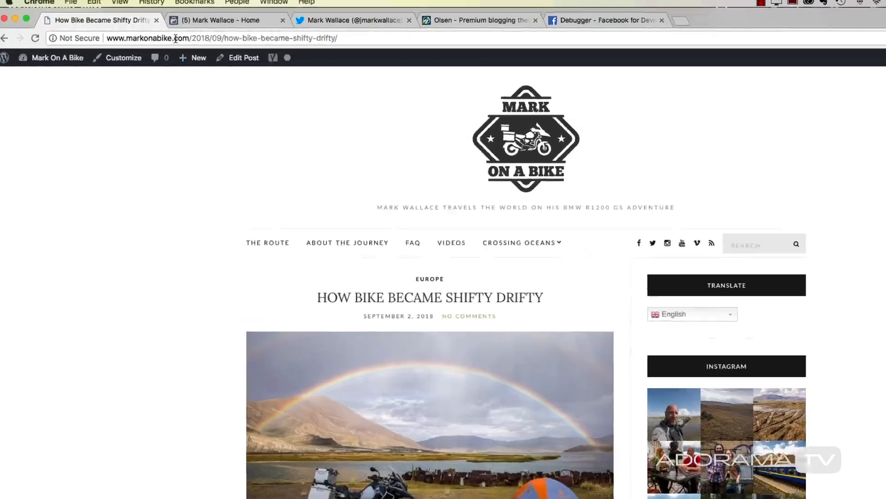
pyautogui.click(152, 36)
pyautogui.press('super+c')
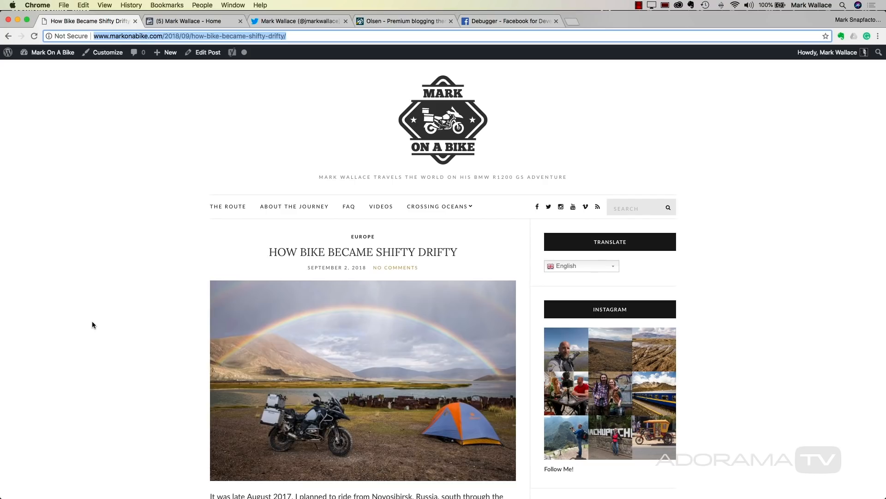
# Step: Submit the copied post URL to Facebook's Sharing Debugger and fetch new information for it
pyautogui.click(483, 22)
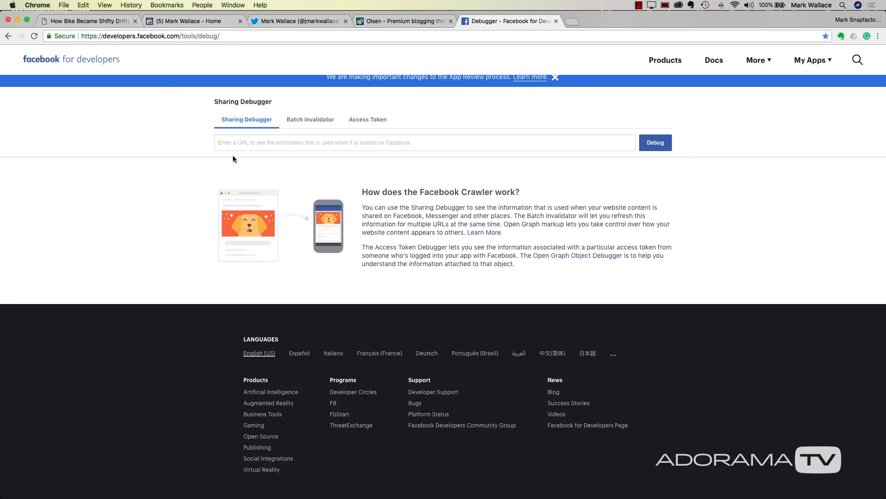
pyautogui.press('super+v')
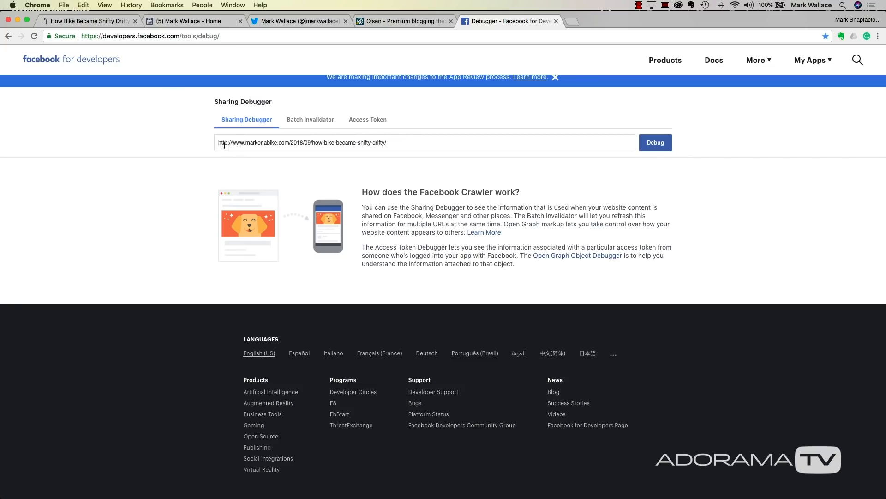
pyautogui.click(656, 144)
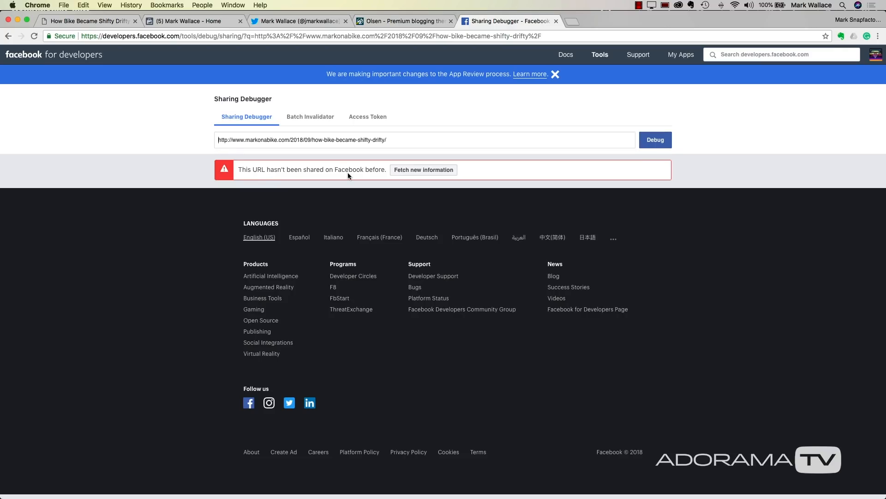
pyautogui.click(410, 171)
# Step: Check the link preview image, title and Open Graph properties in the debugger results, and return to the published post
pyautogui.scroll(-5, 174, 245)
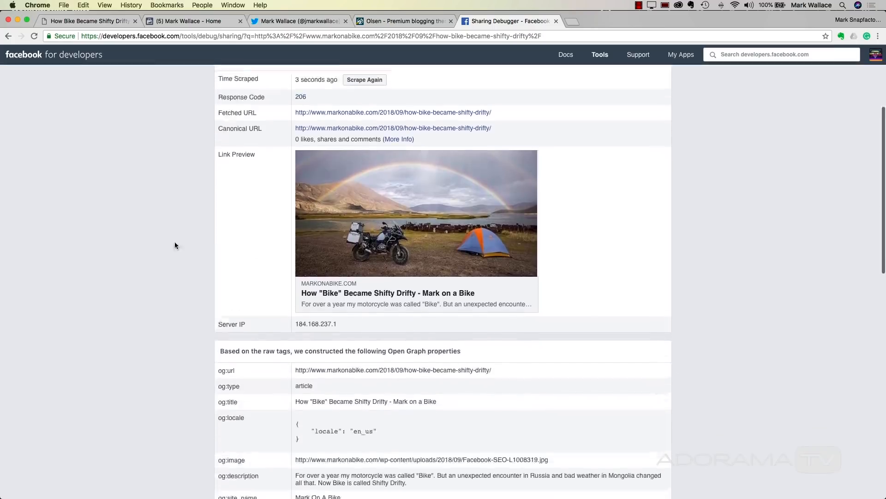
pyautogui.scroll(-1, 175, 245)
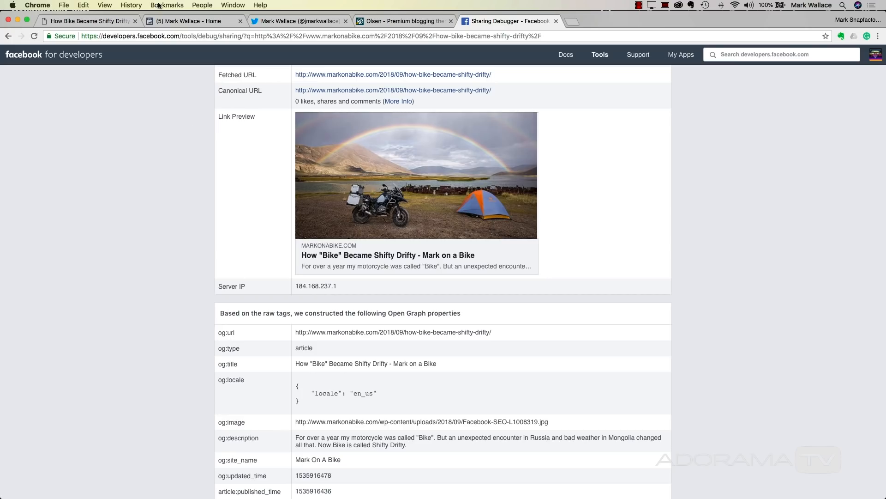
pyautogui.click(73, 20)
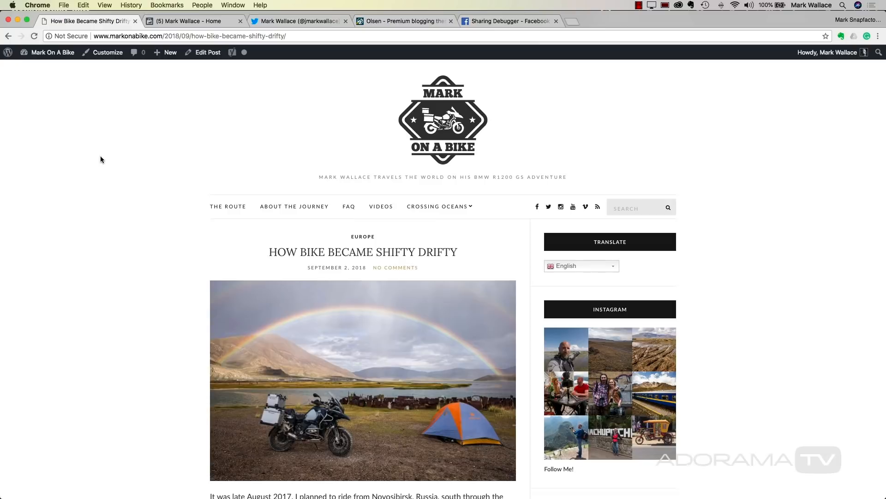